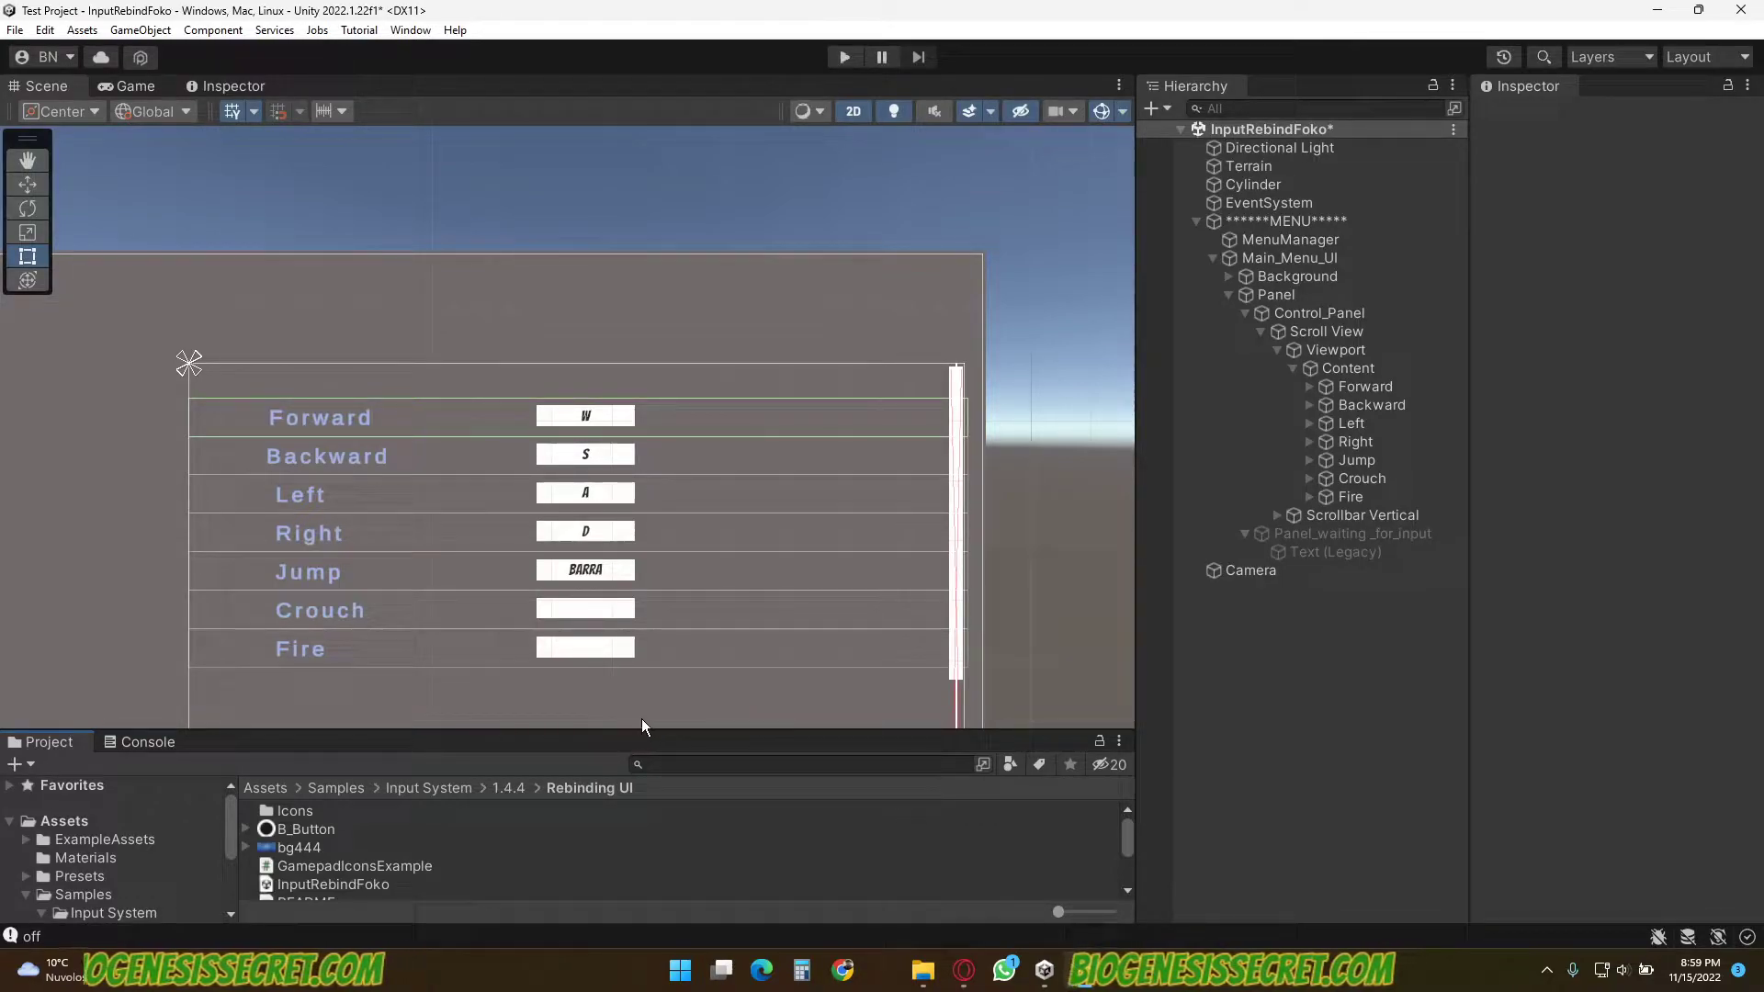
Check the Input System package's Rebinding UI sample in the Package Manager, then close the Package Manager
left_click(665, 725)
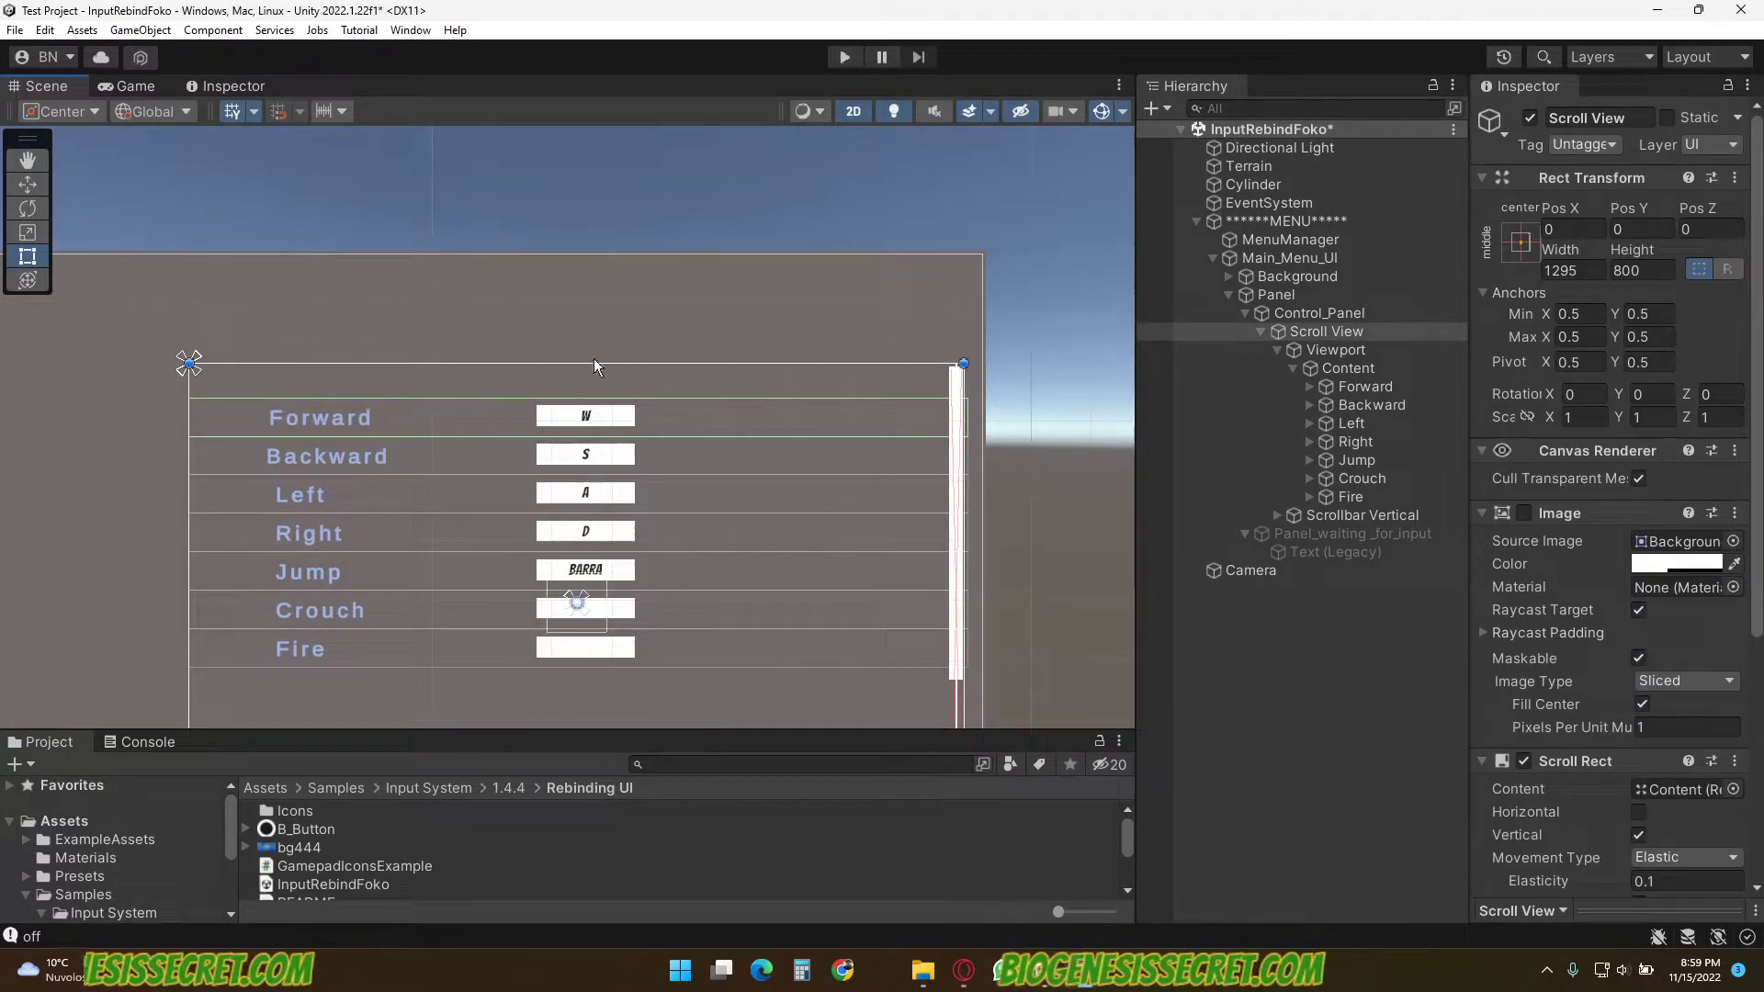
left_click(408, 30)
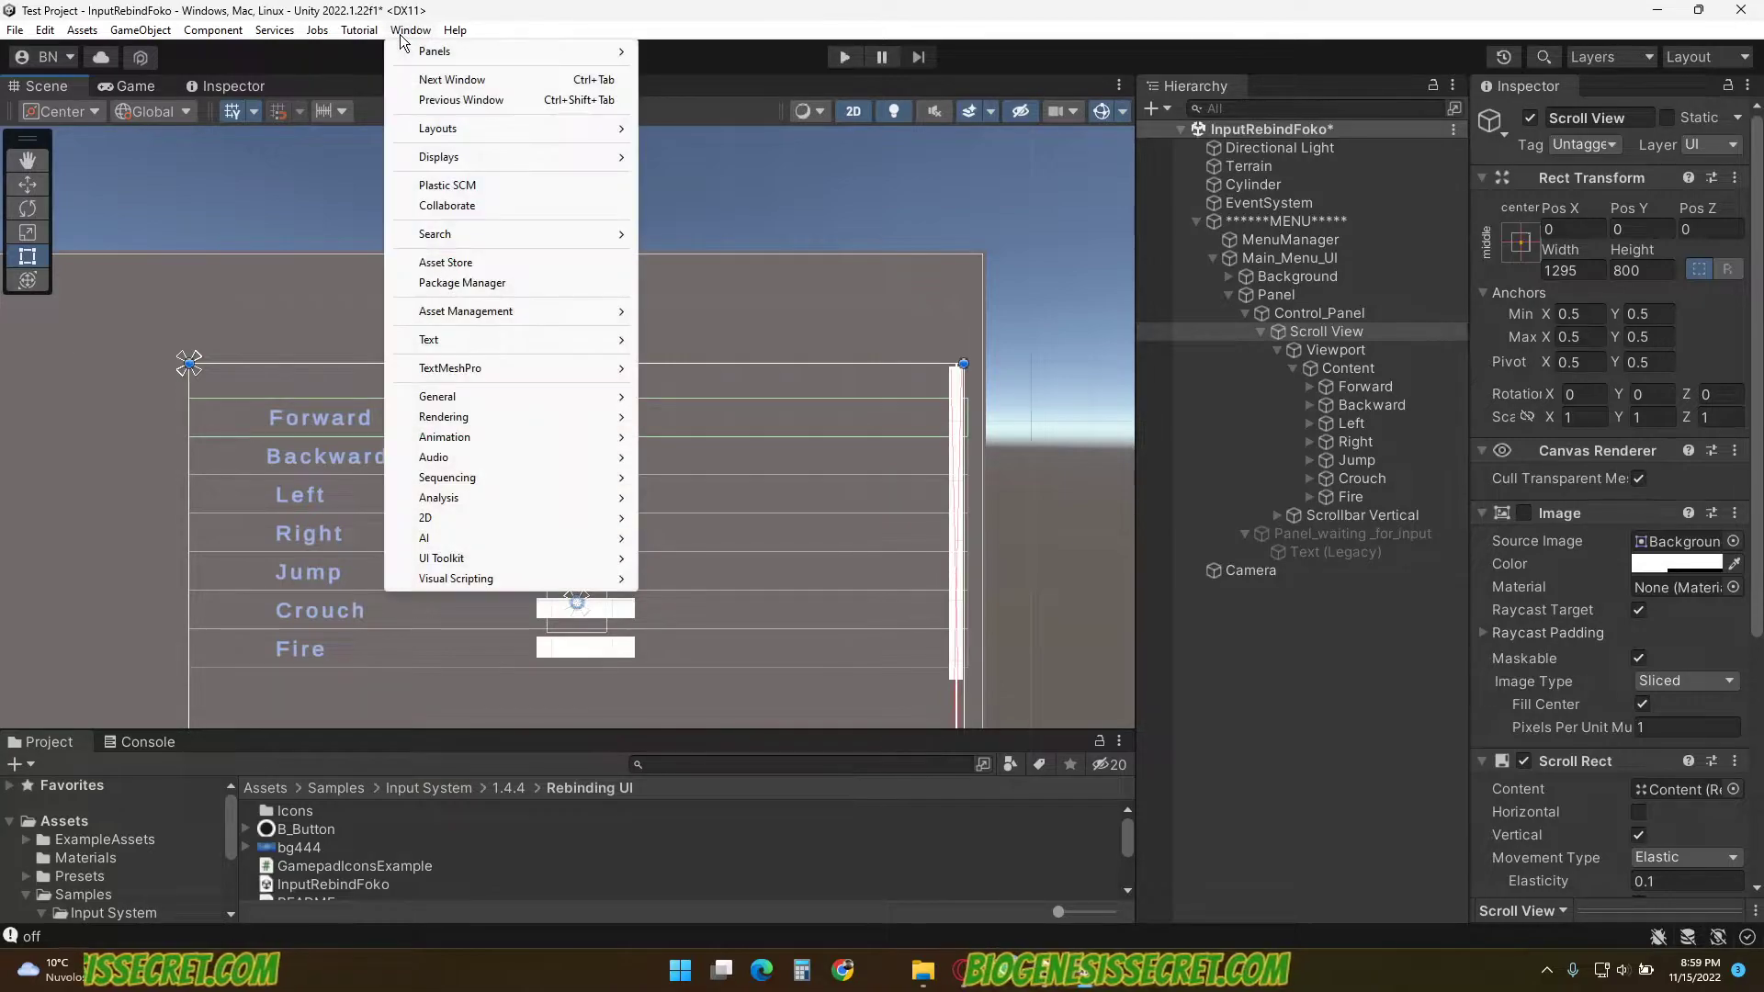
left_click(449, 285)
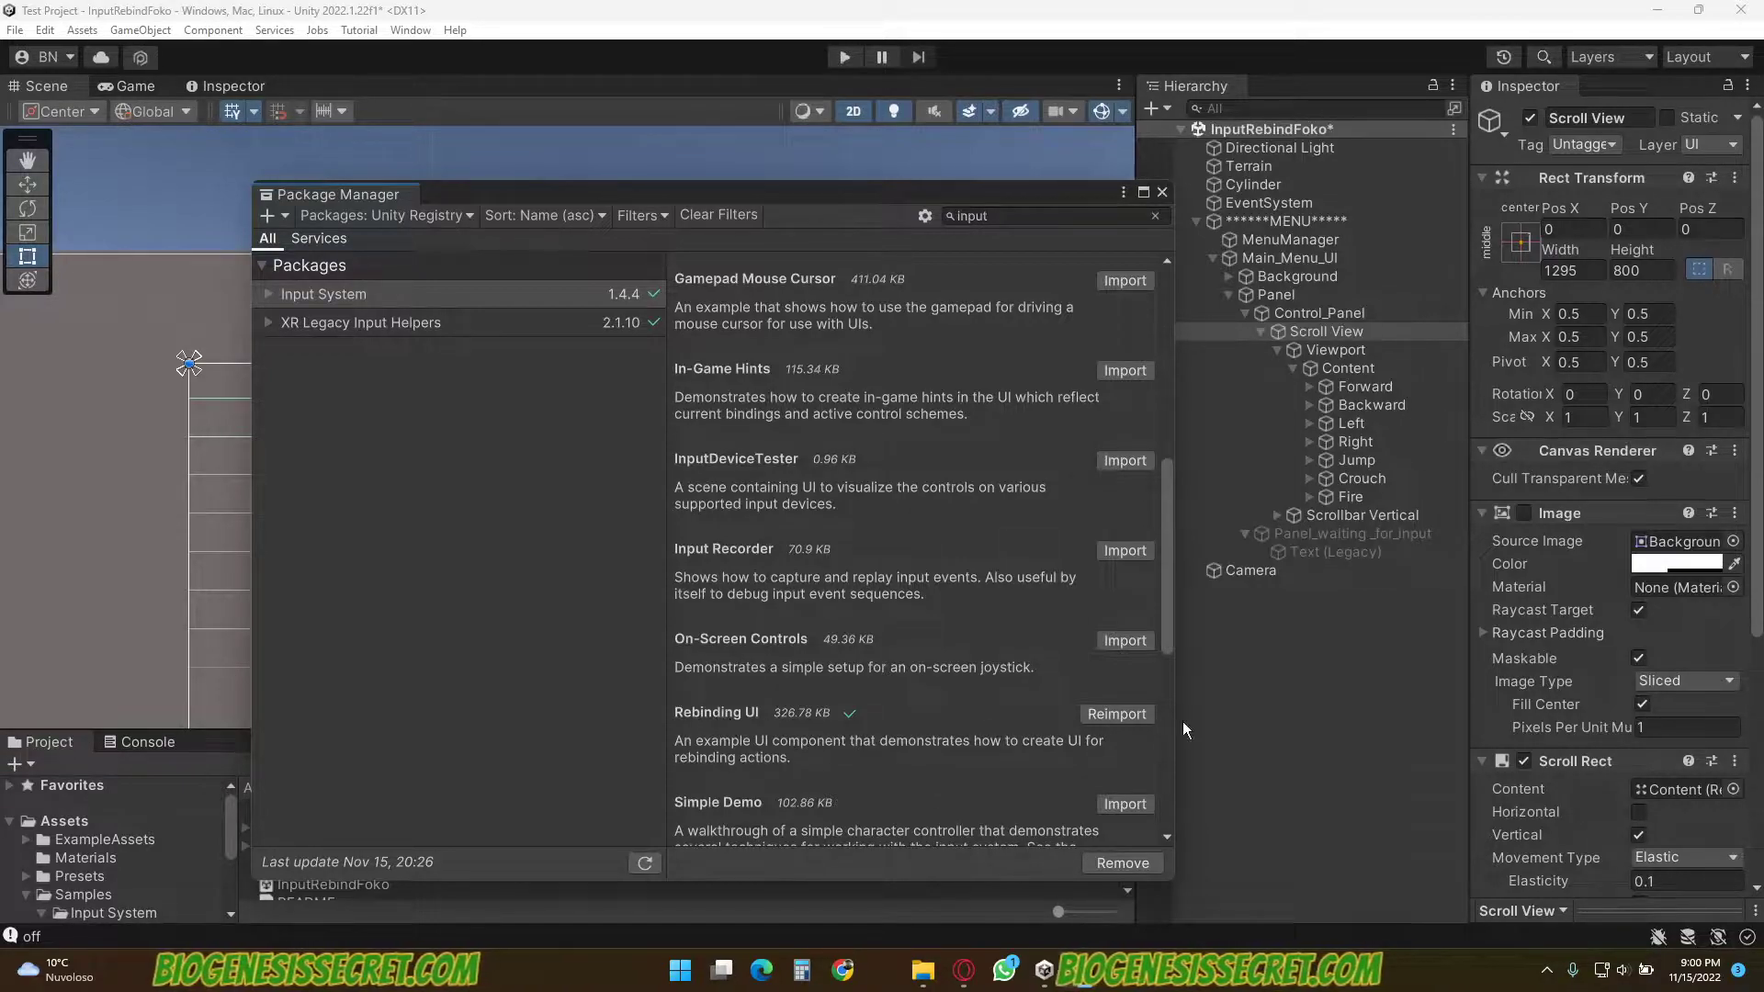
left_click(1161, 195)
Inspect the RebindActionUI and RebindSaveLoad scripts in the Rebinding UI sample folder
left_click_drag(529, 730, 529, 354)
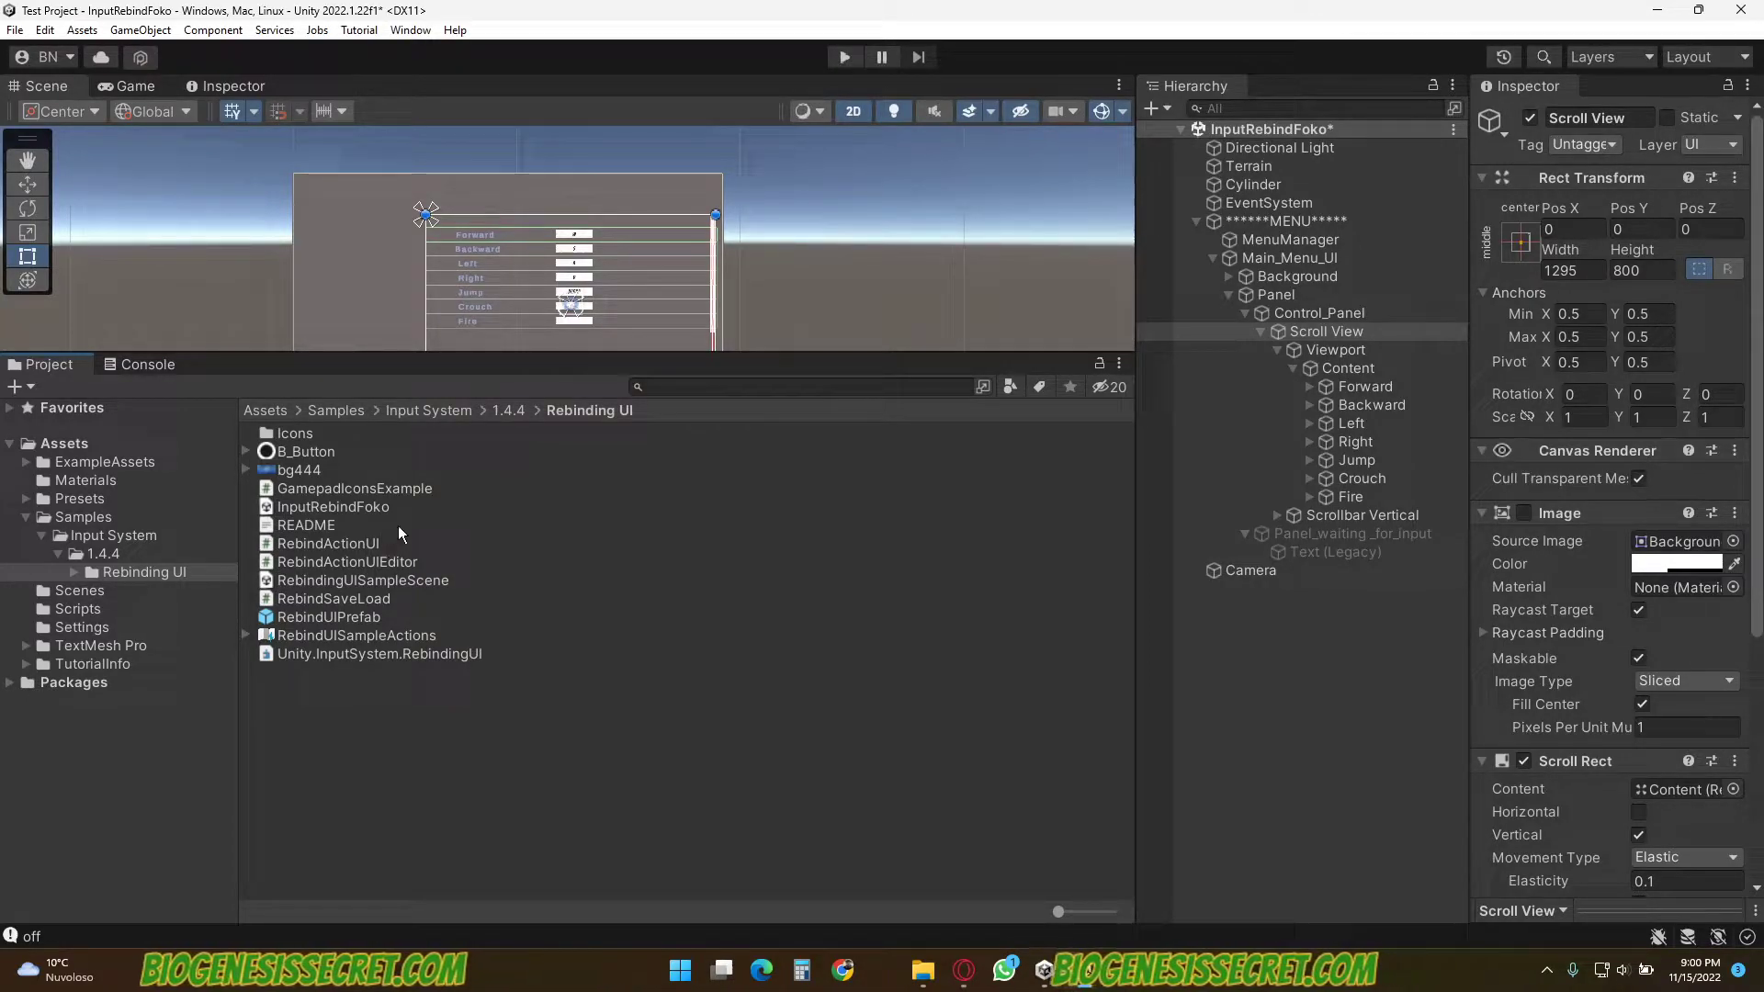
left_click(360, 542)
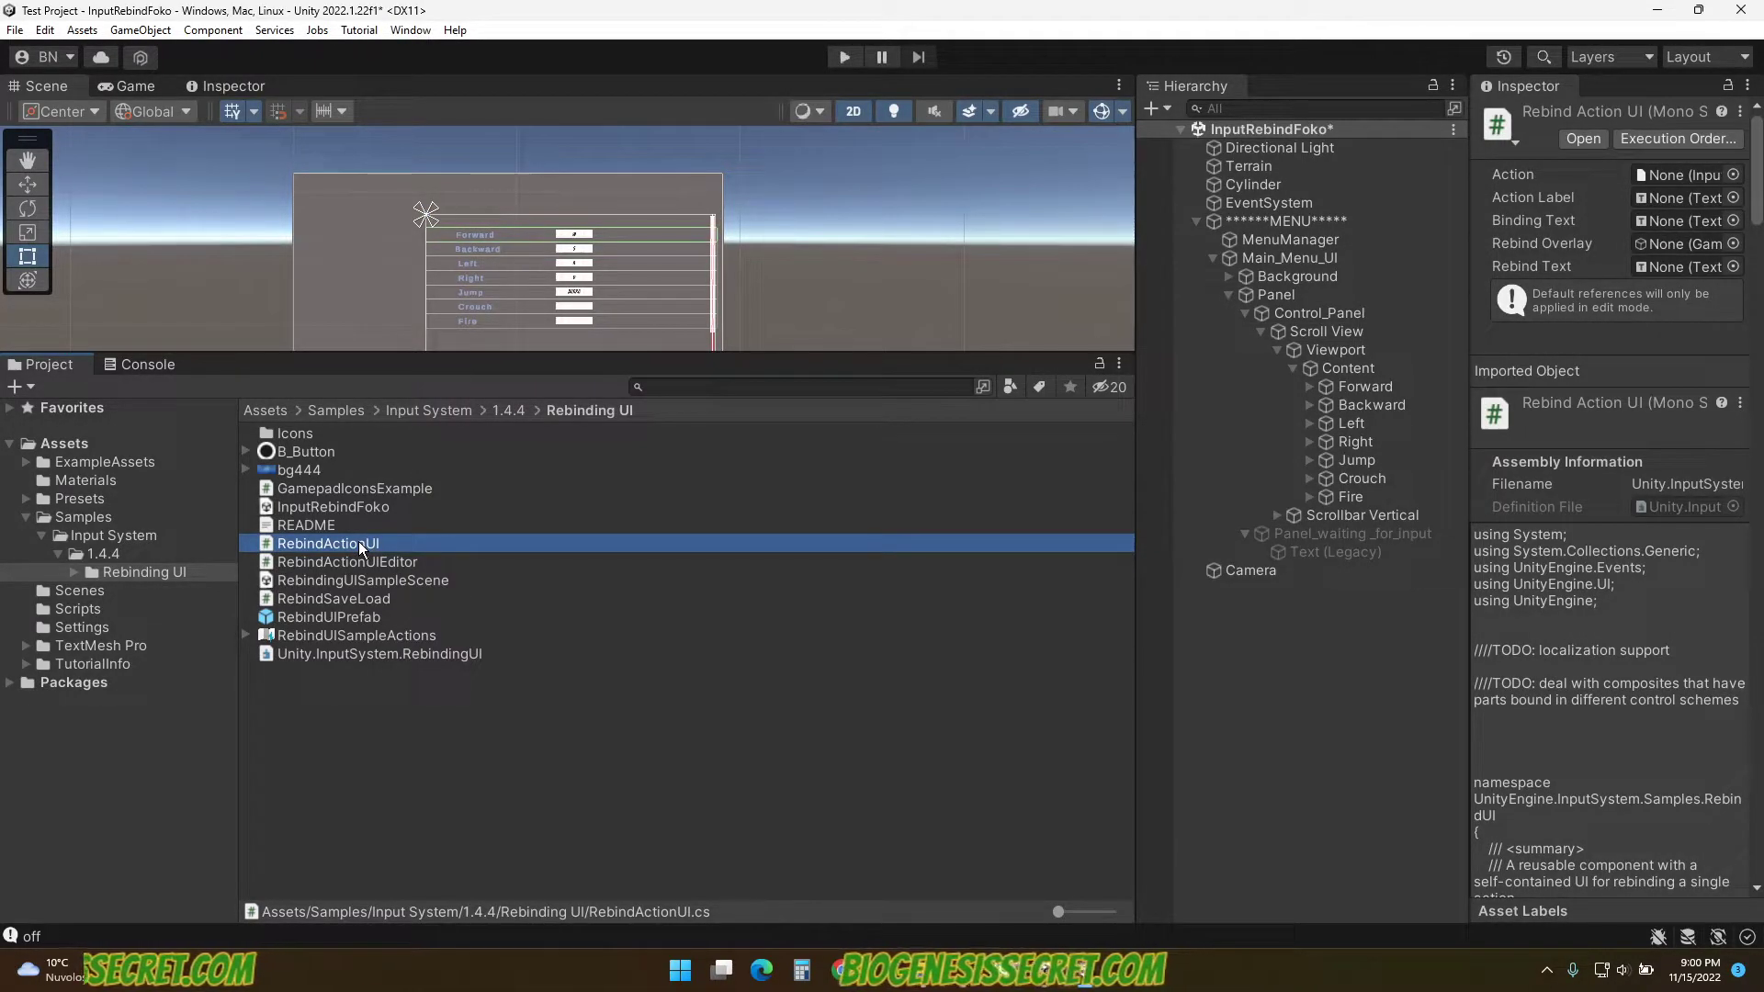
left_click(329, 598)
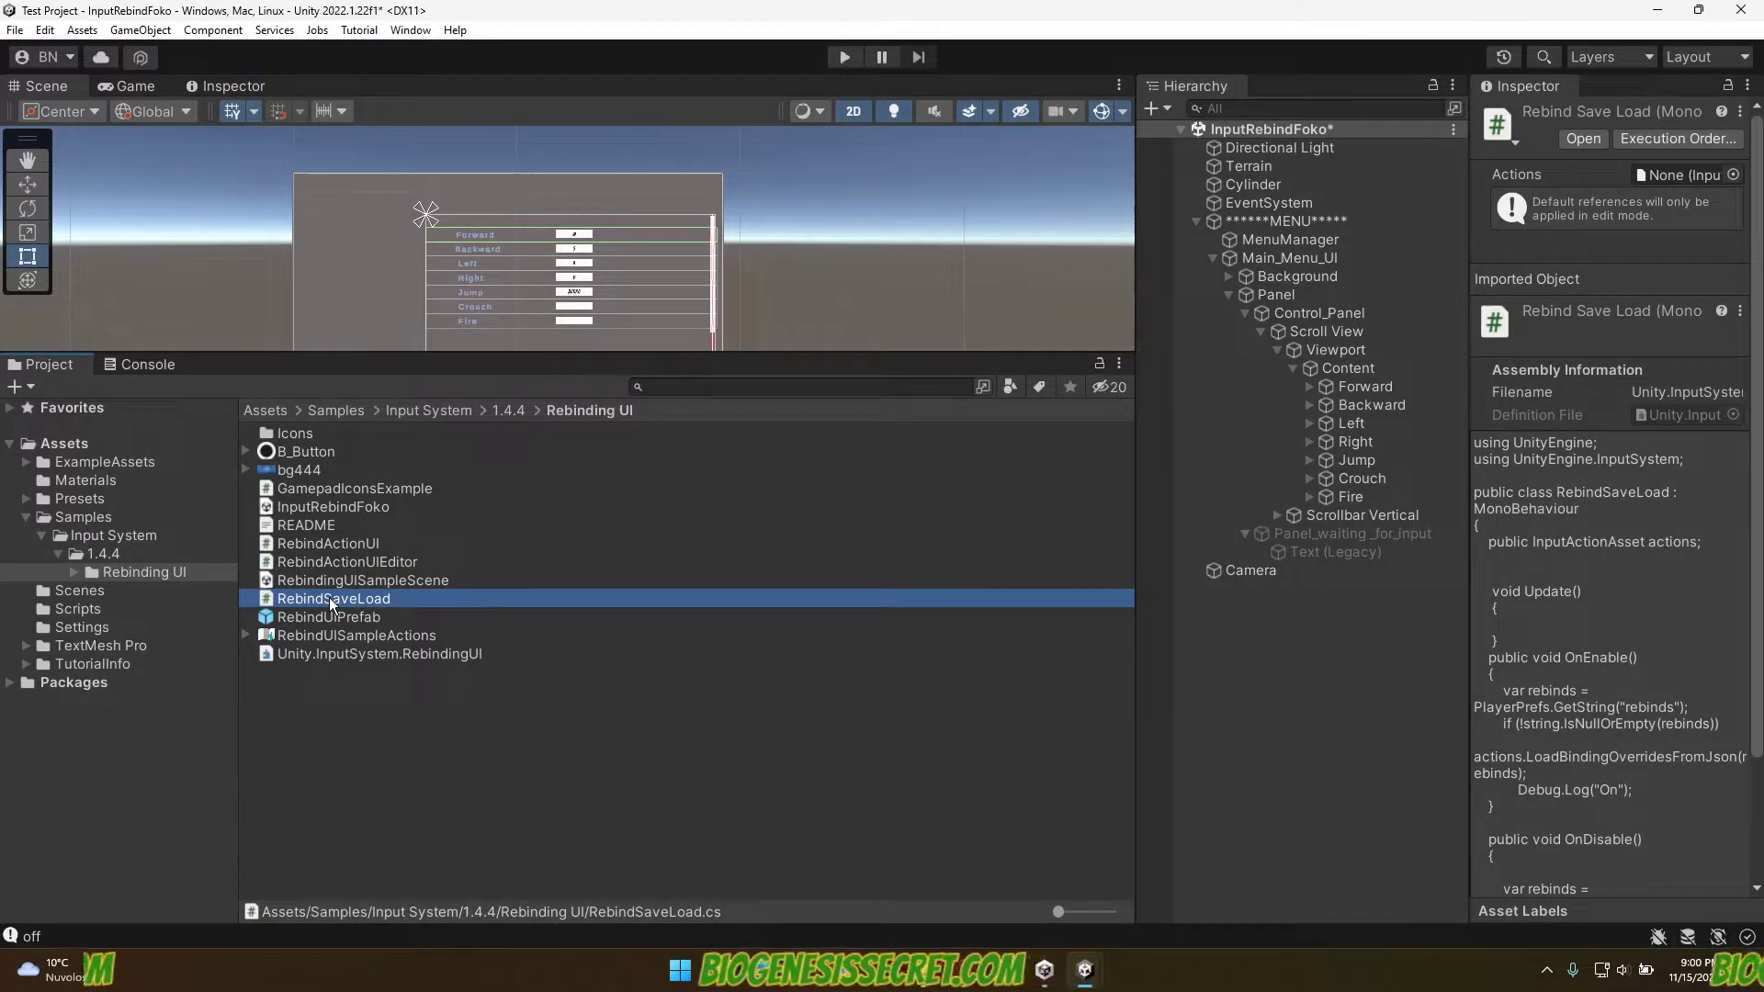
Examine the components on the Main_Menu_UI canvas and its Control_Panel object
left_click_drag(912, 357, 912, 542)
left_click_drag(1135, 430, 940, 428)
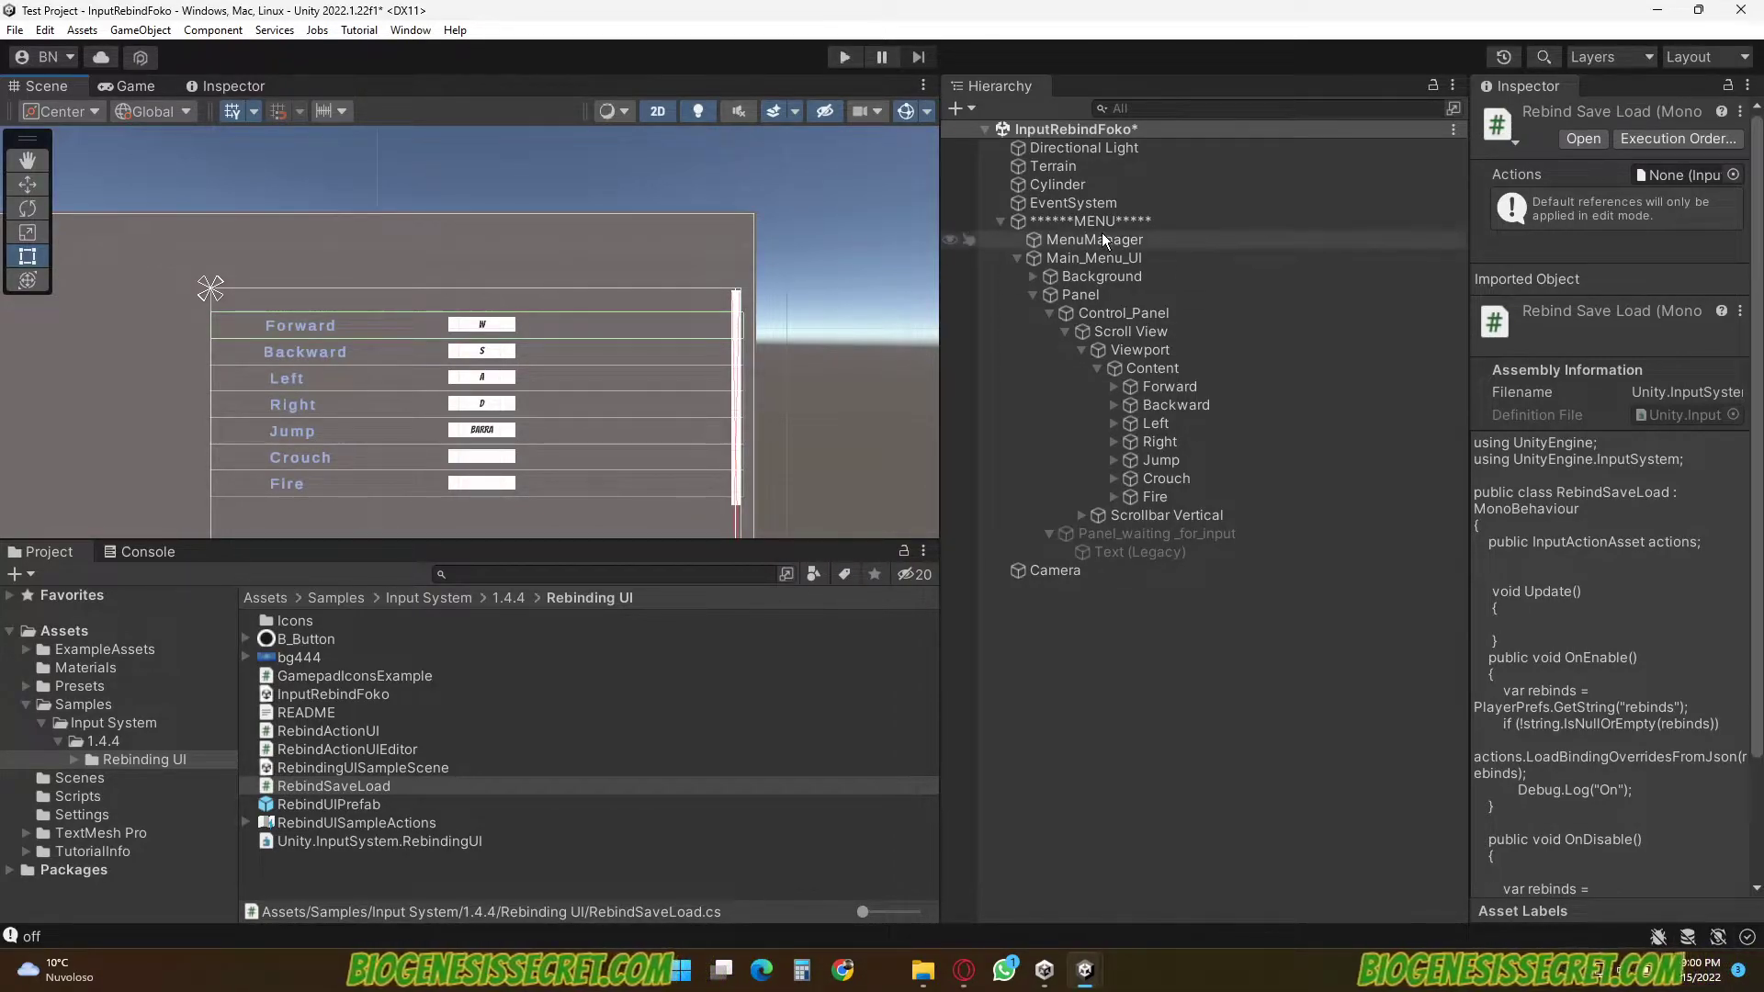
left_click(1083, 259)
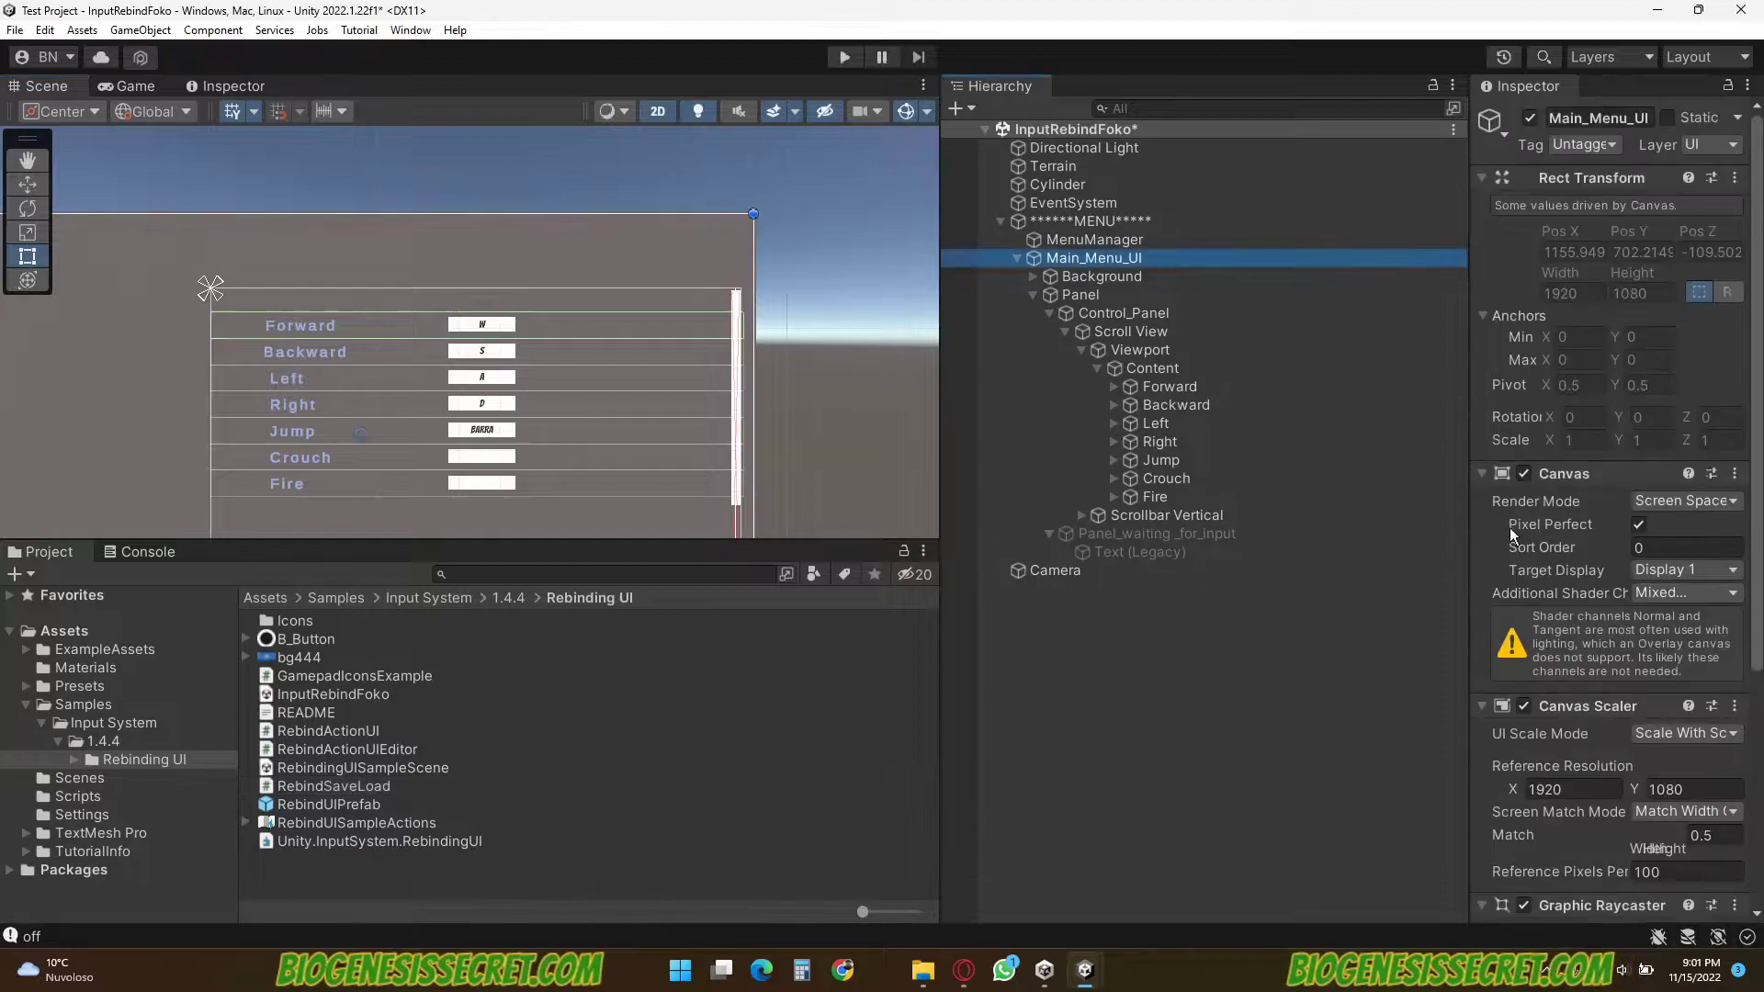
left_click_drag(1470, 515, 1223, 519)
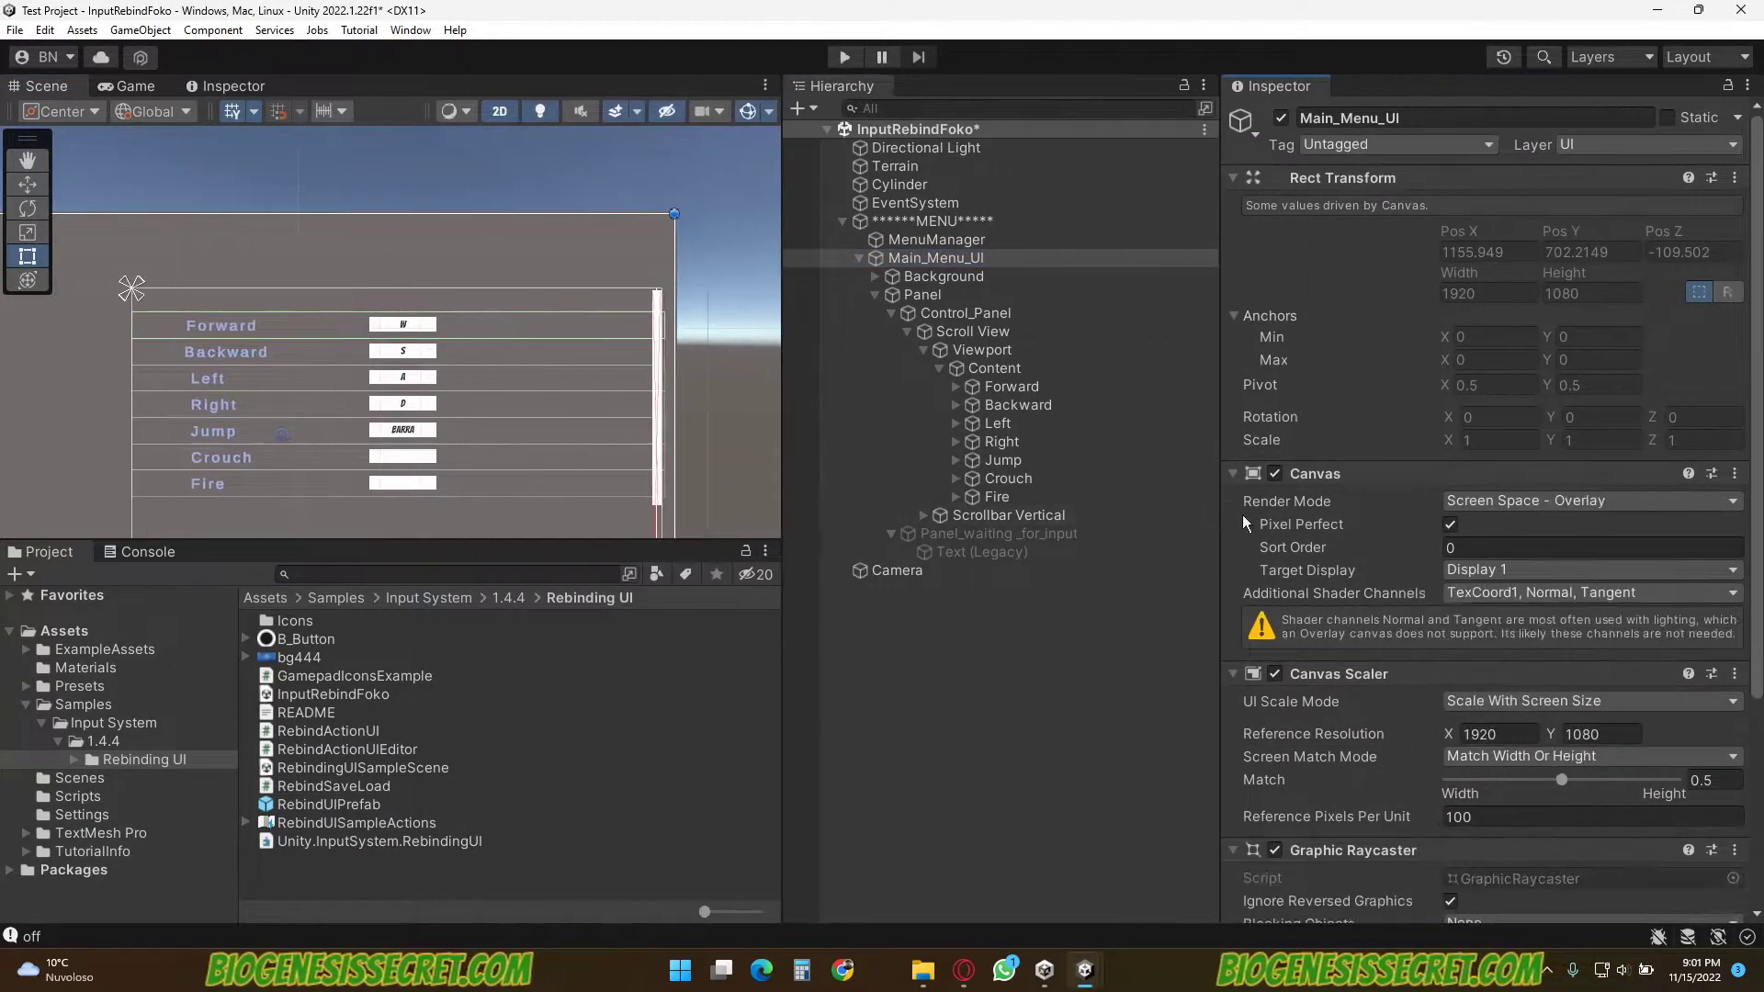
scroll(1408, 581, "down", 5)
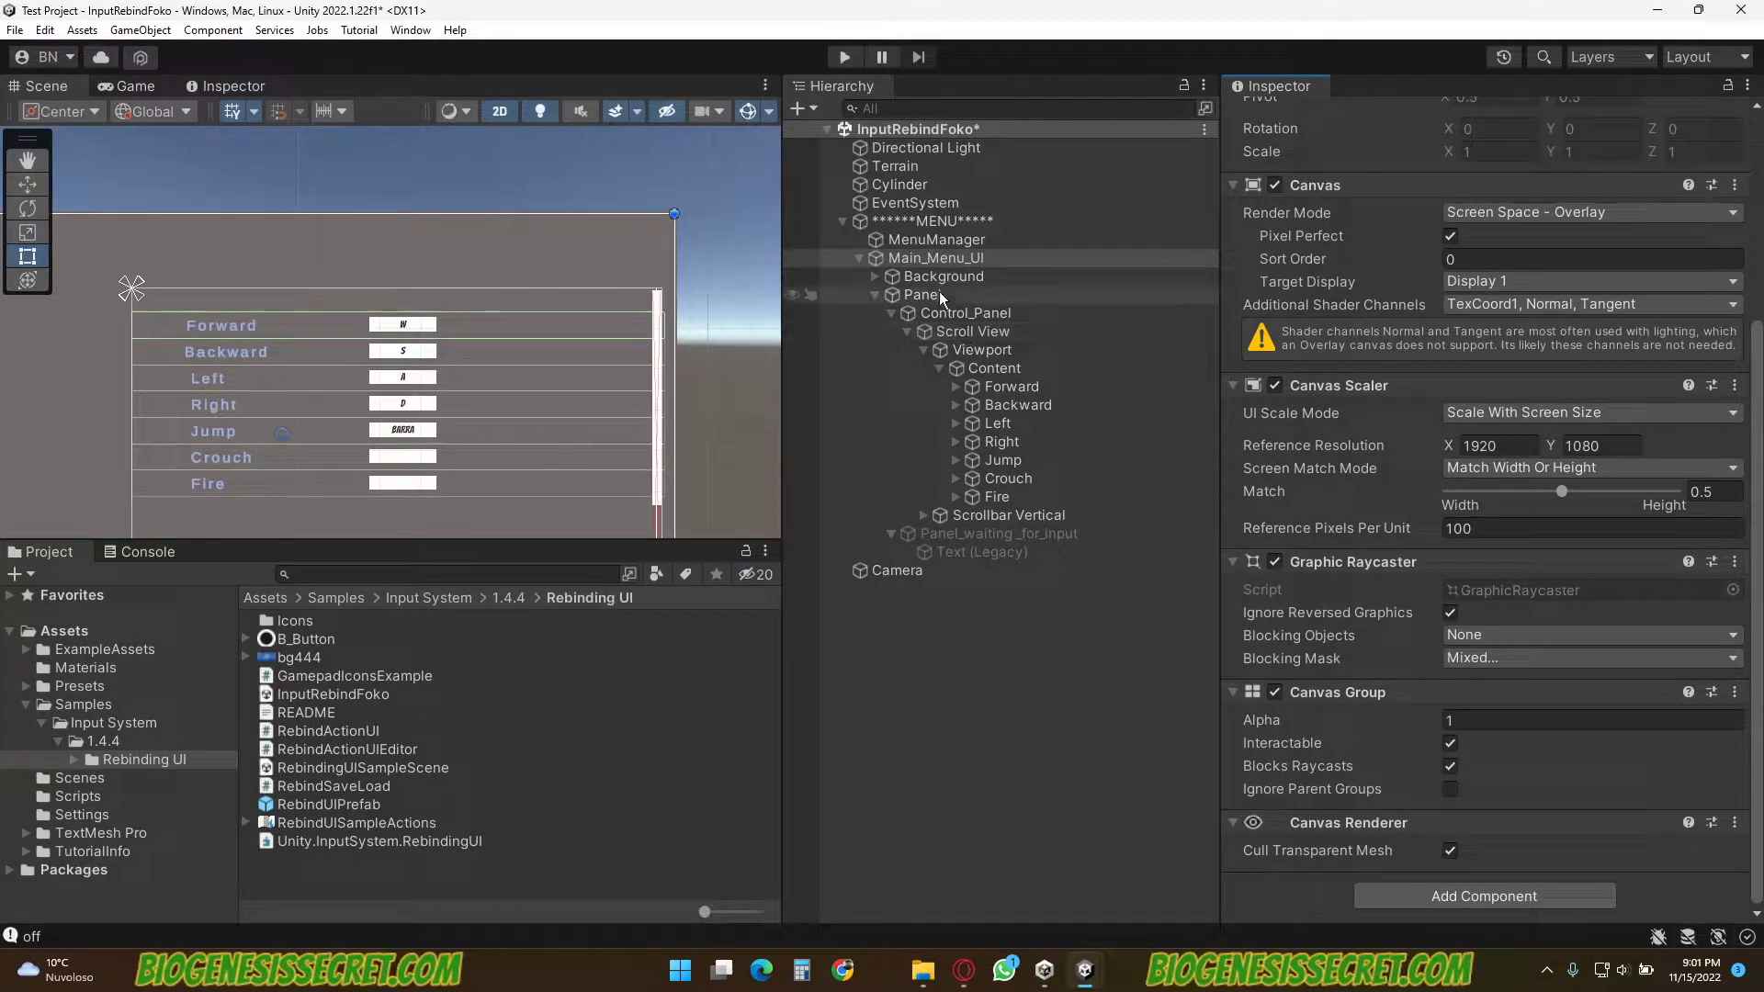
left_click(960, 314)
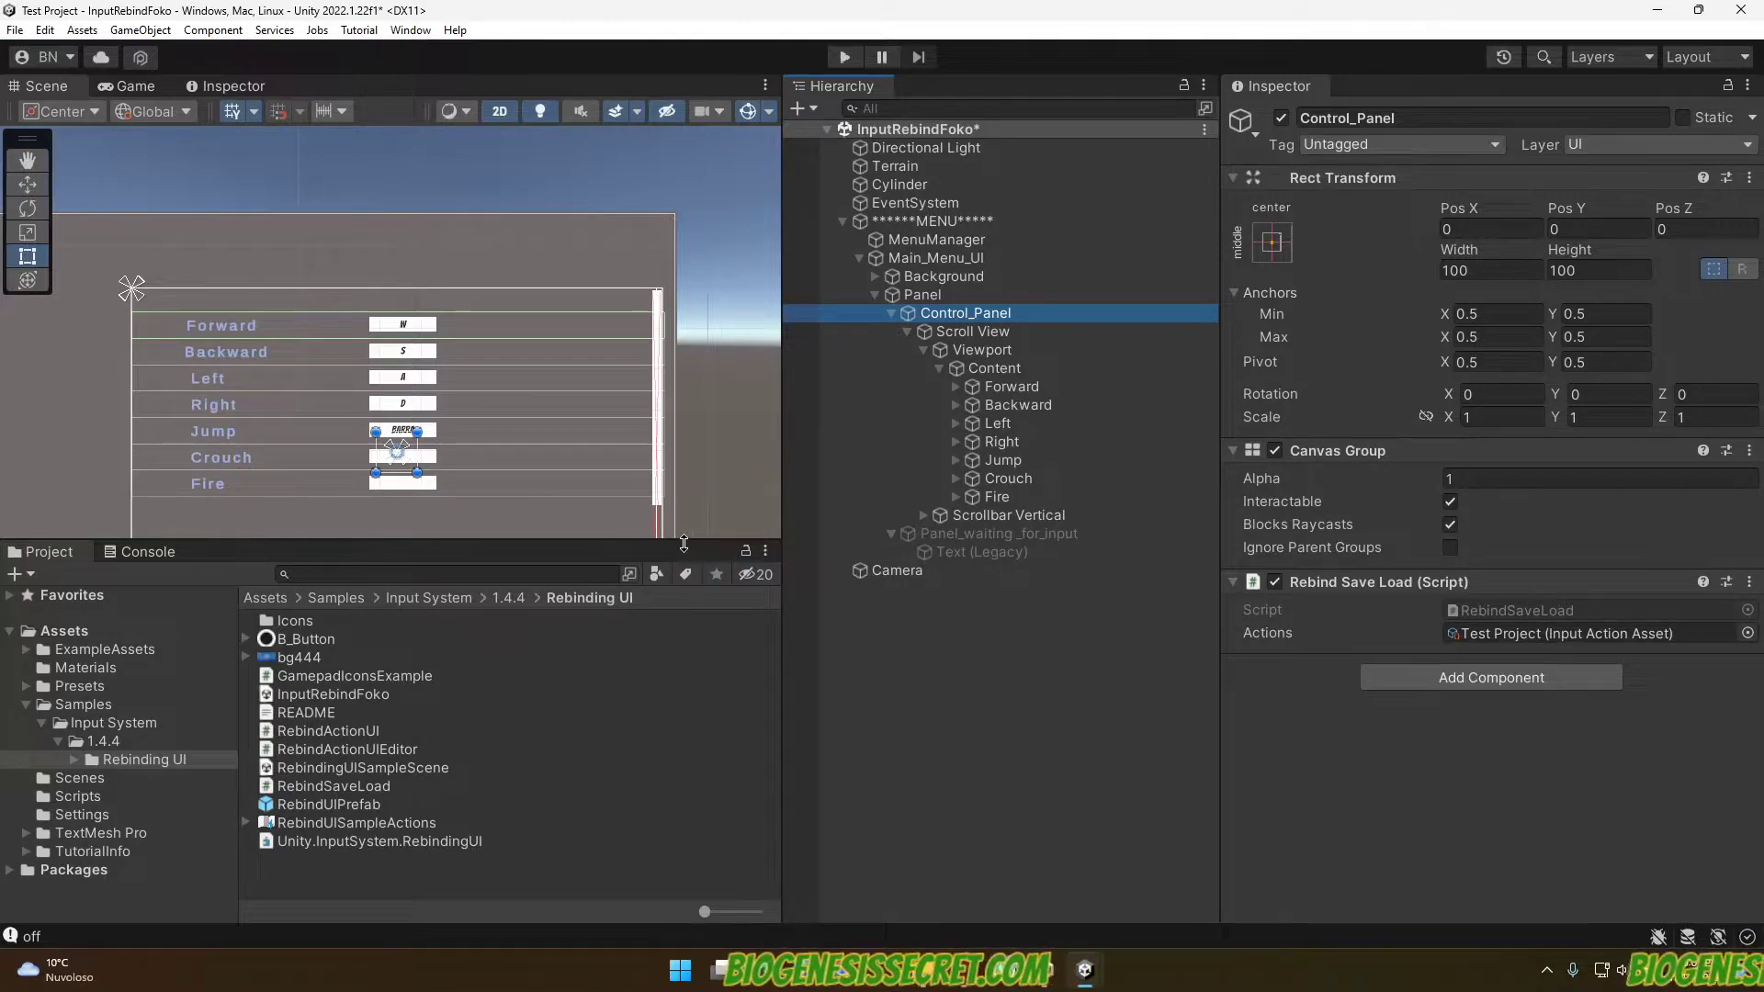
Add a Player Input component to Control_Panel
left_click_drag(684, 544, 684, 571)
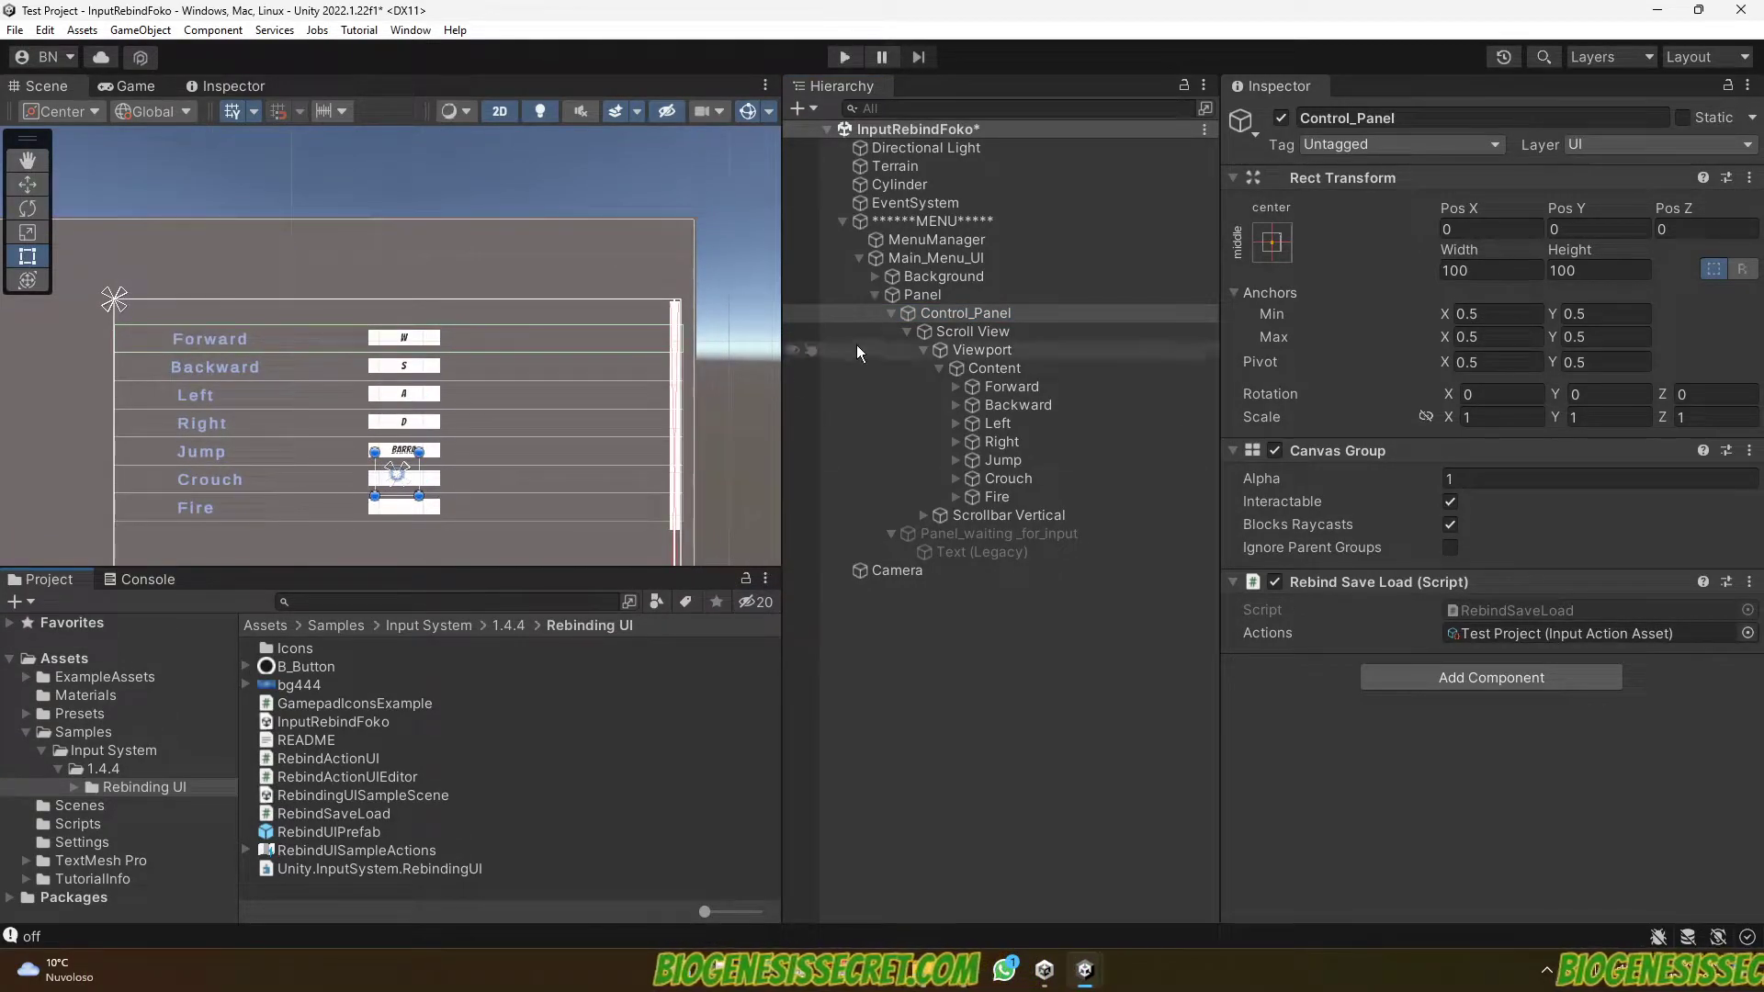
left_click_drag(781, 467, 860, 467)
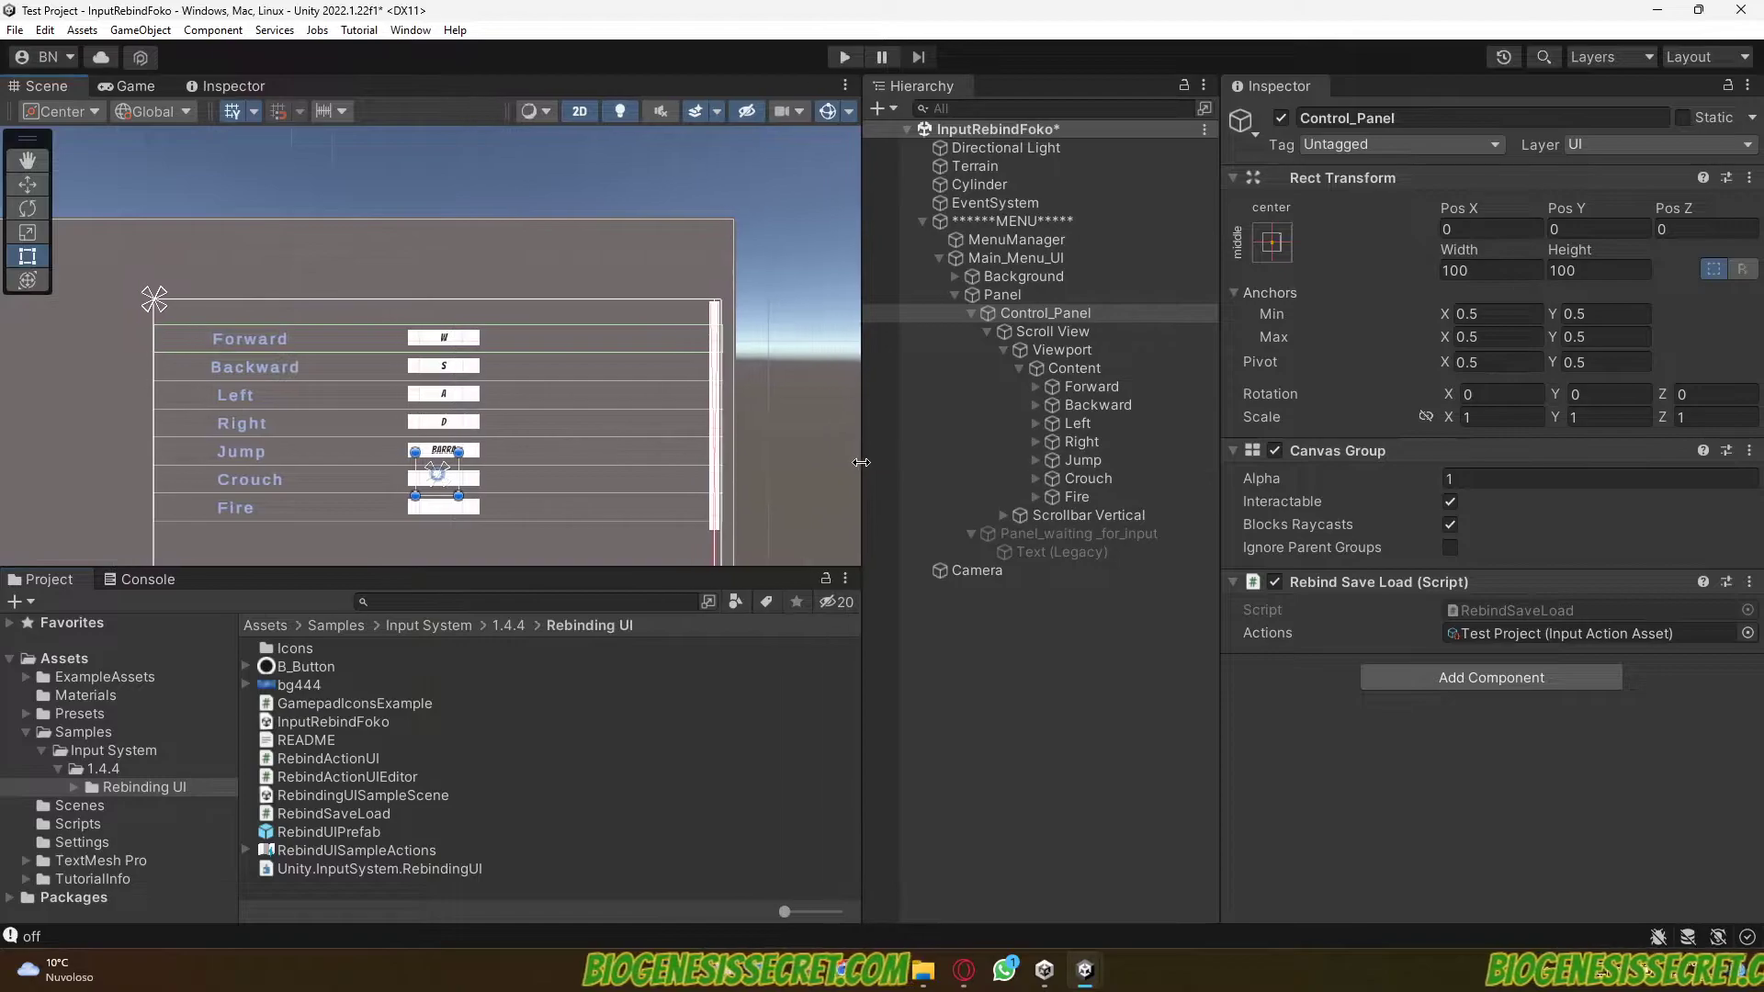
left_click(1468, 680)
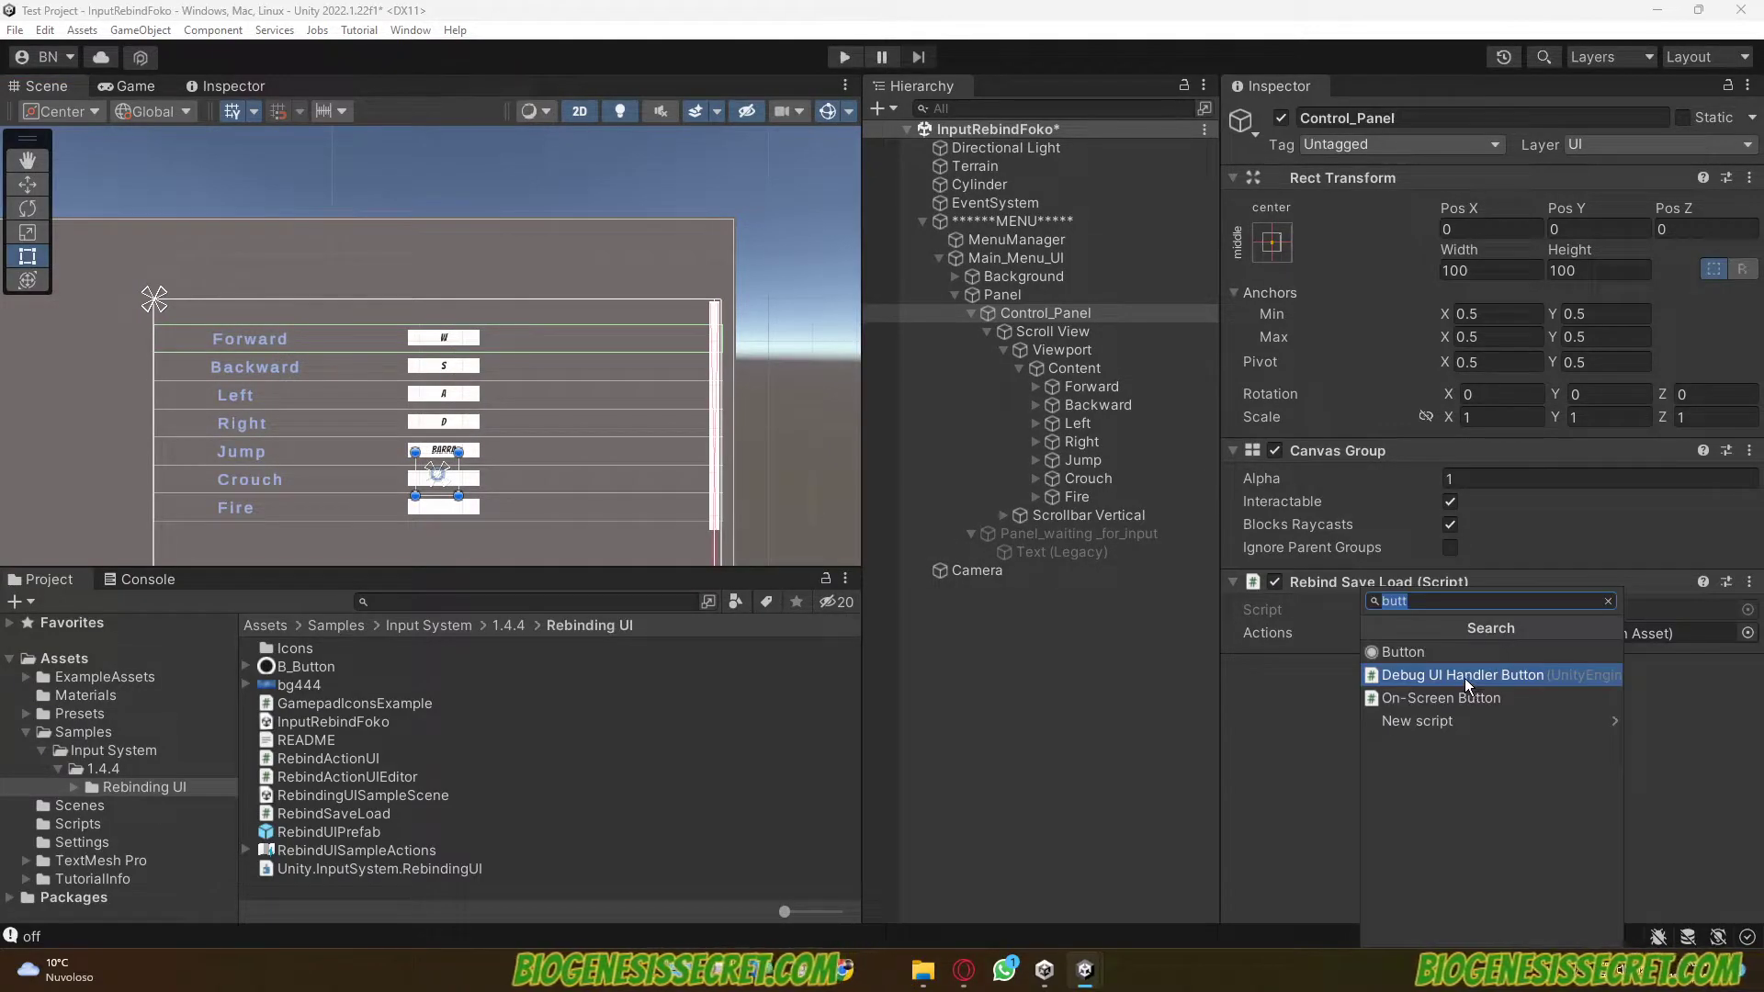
type("player")
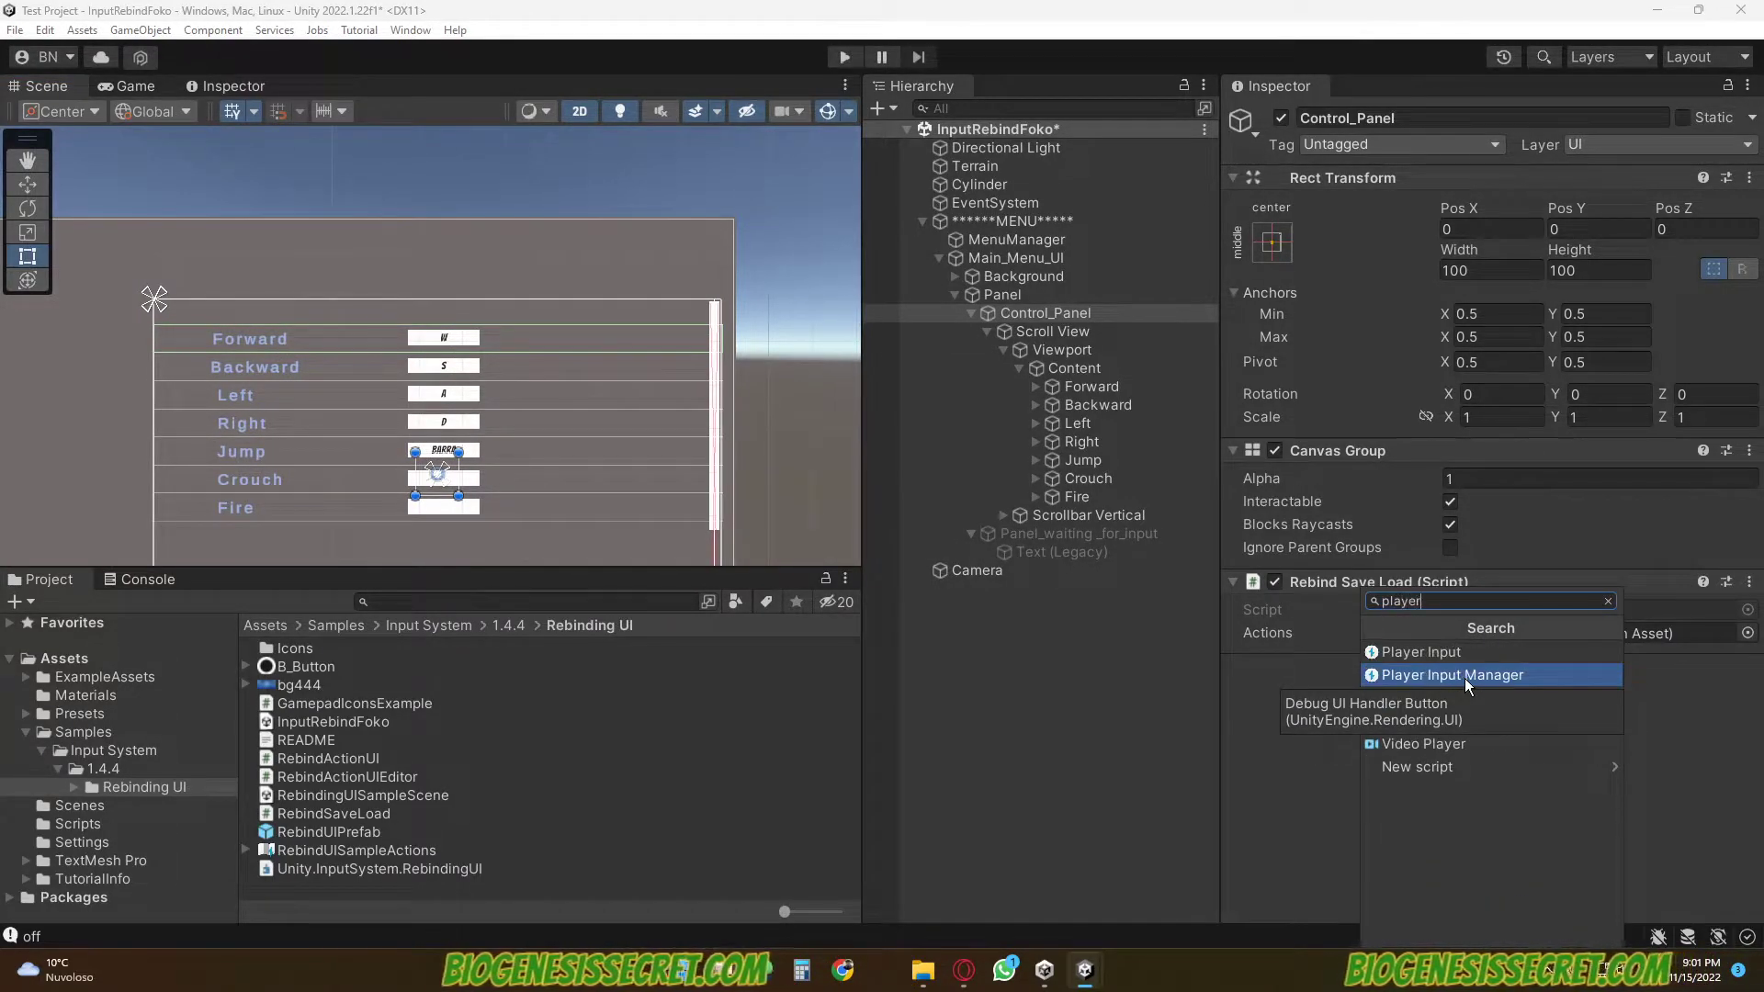
left_click(1438, 656)
scroll(1591, 714, "down", 2)
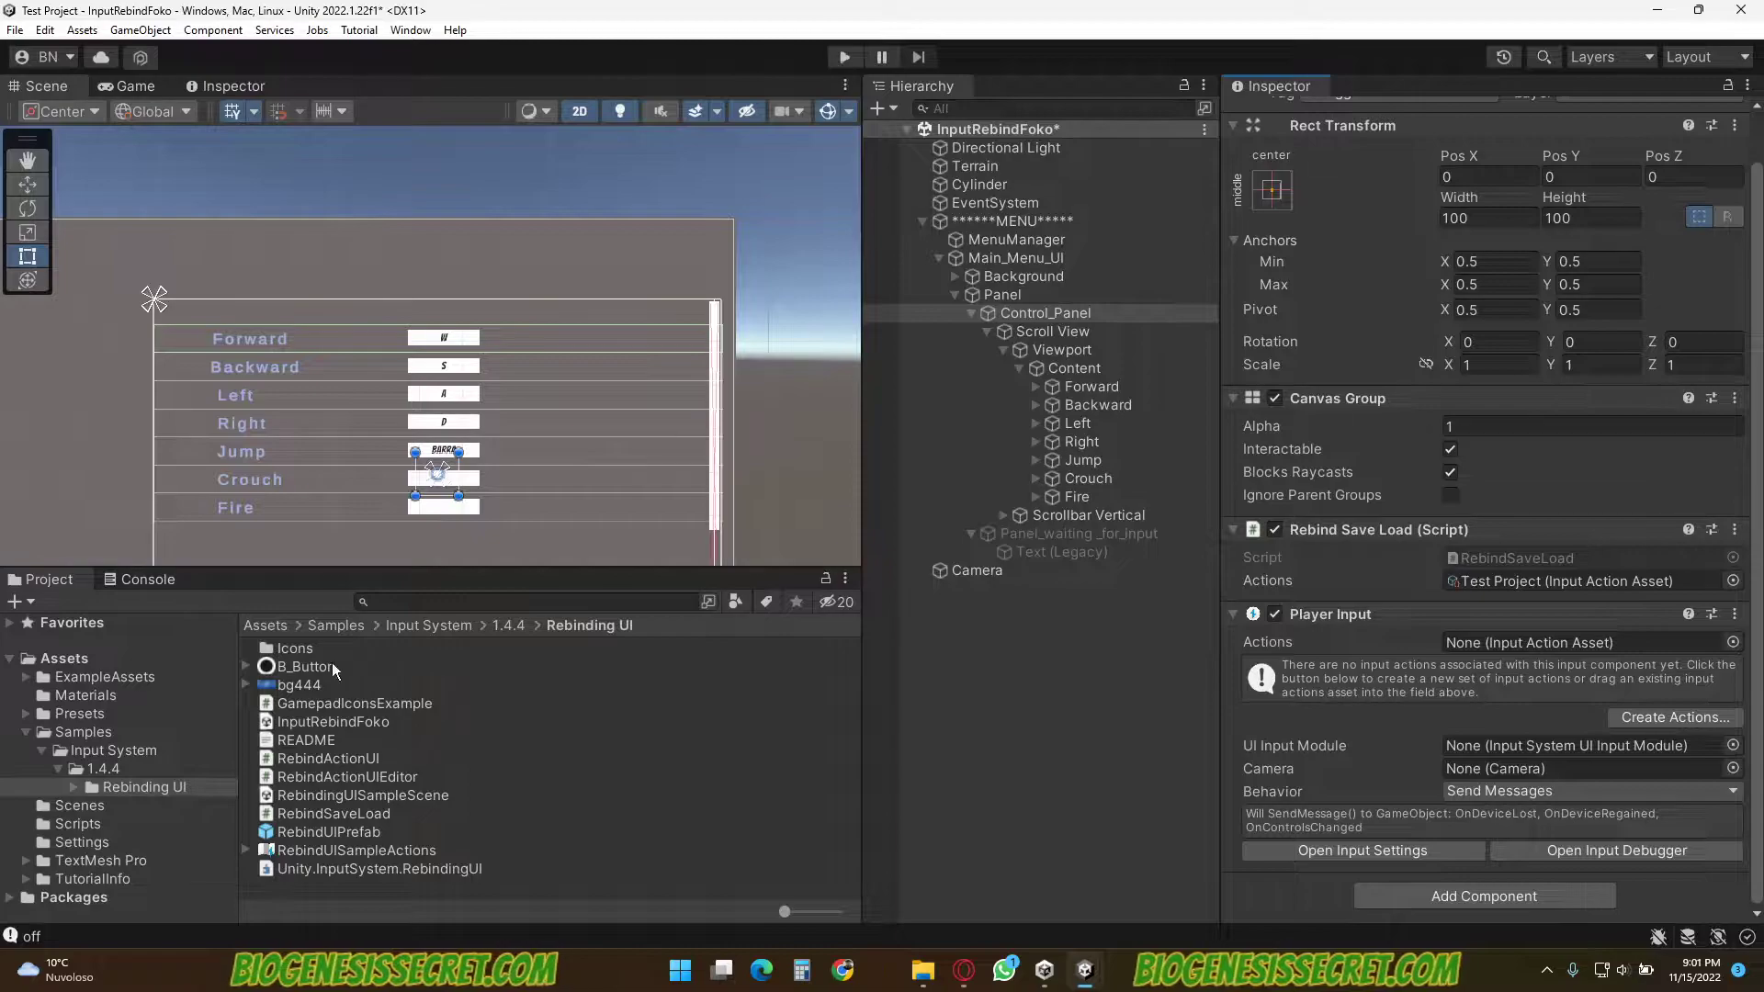
Start creating an input actions asset in the Assets folder from the Player Input component, then cancel it
left_click(266, 625)
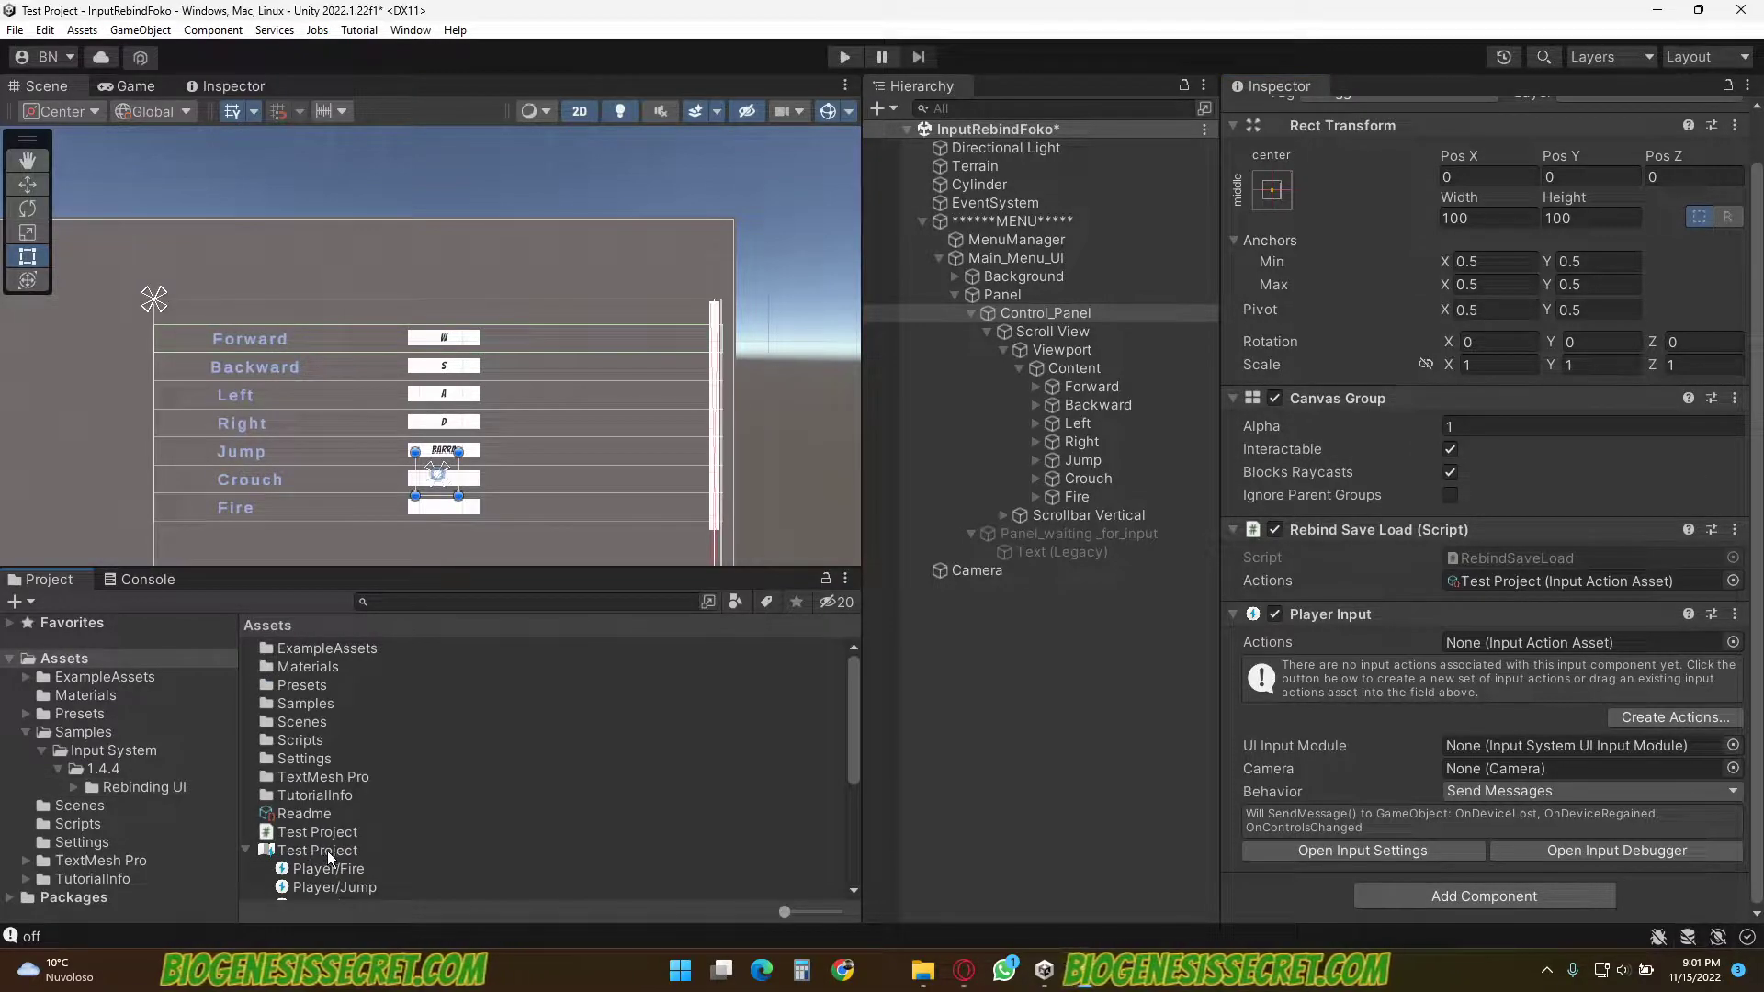
left_click_drag(508, 567, 509, 492)
left_click(1692, 715)
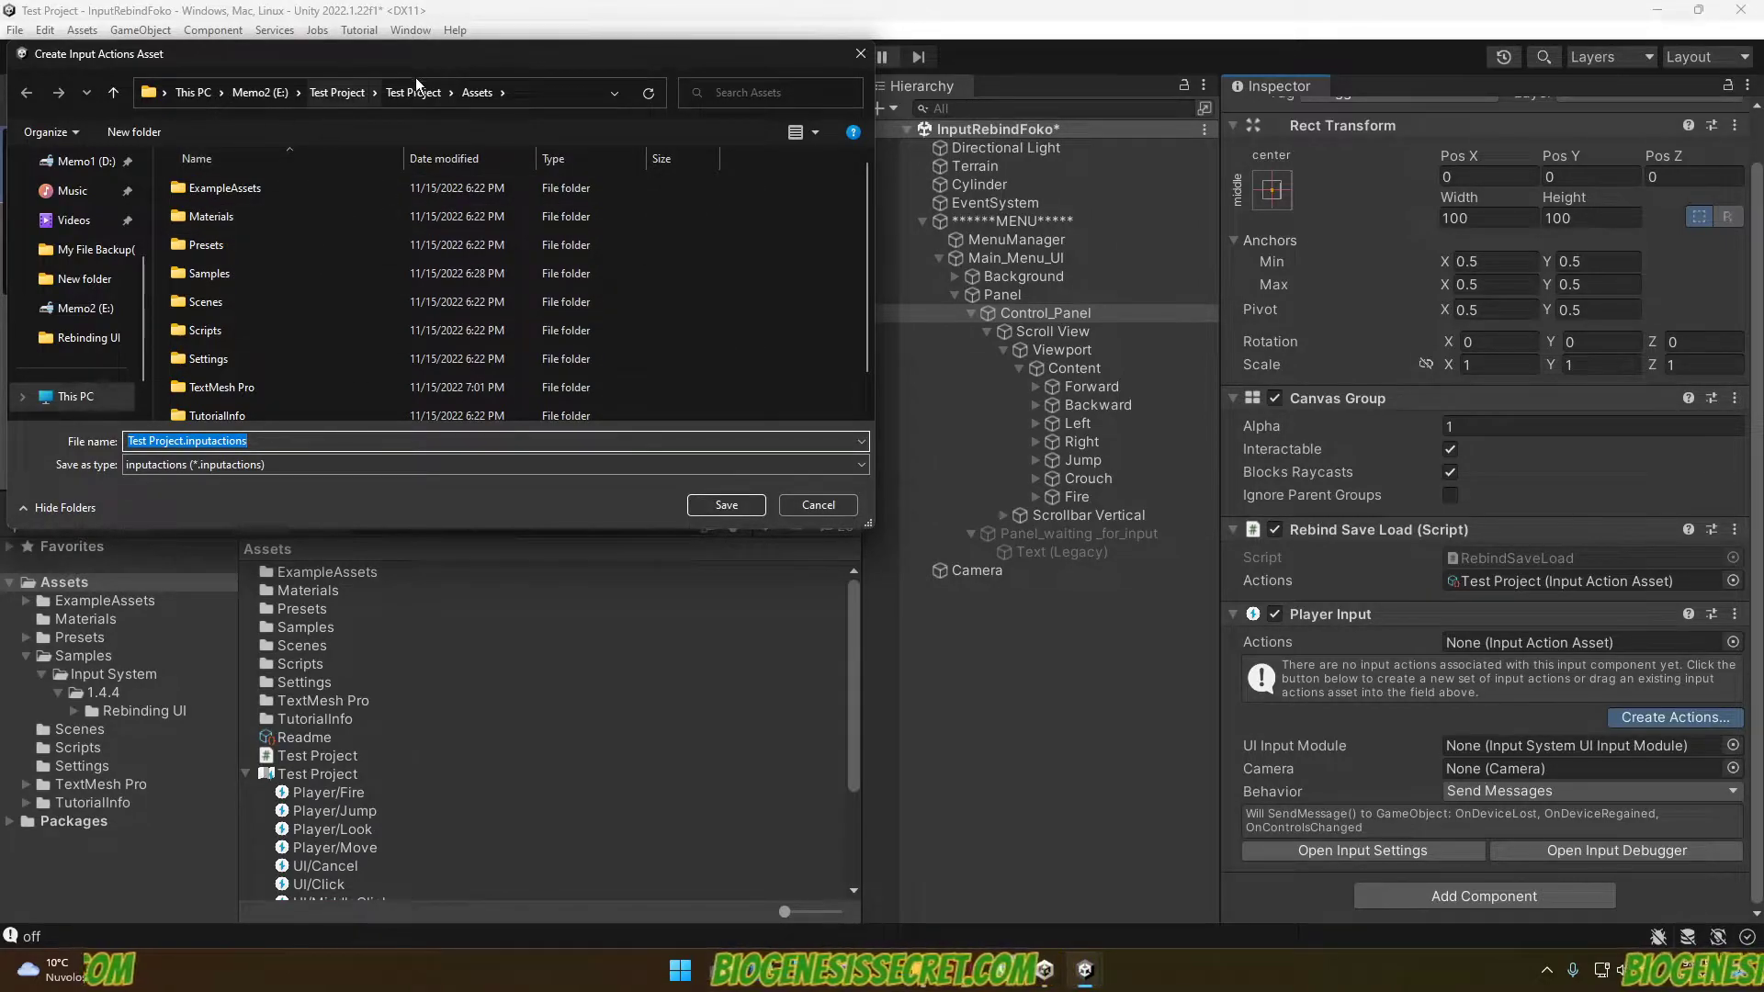
left_click(819, 506)
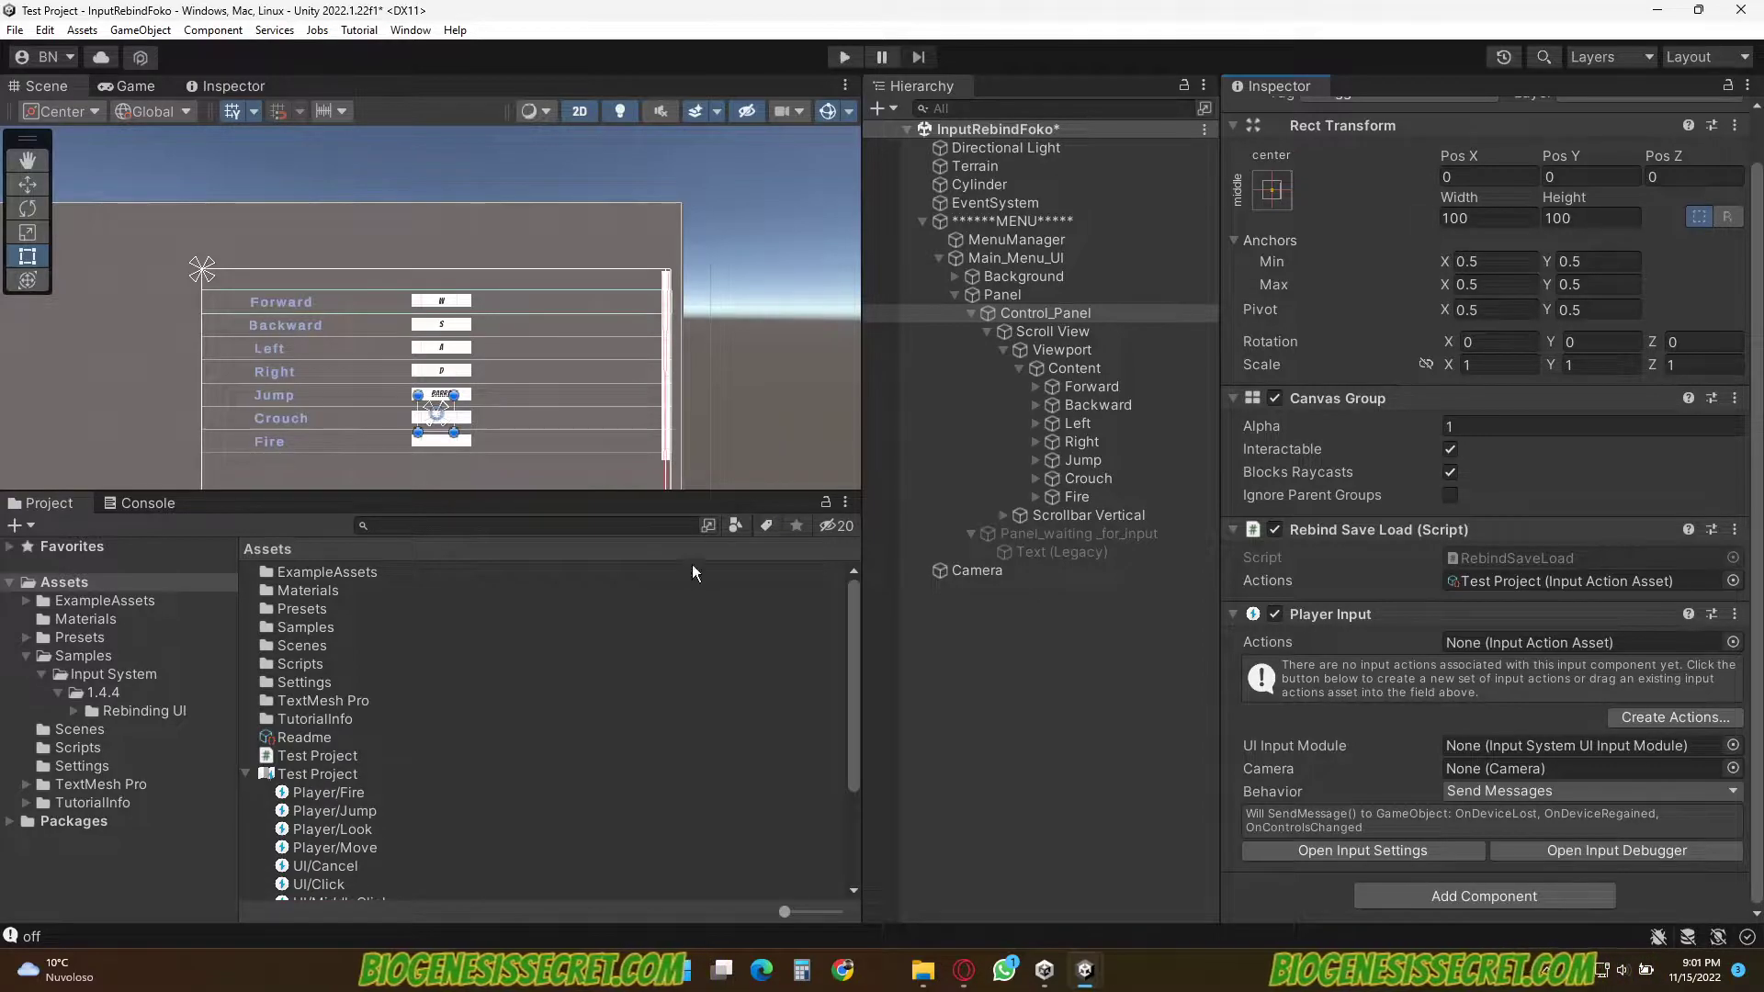
left_click_drag(725, 492, 726, 609)
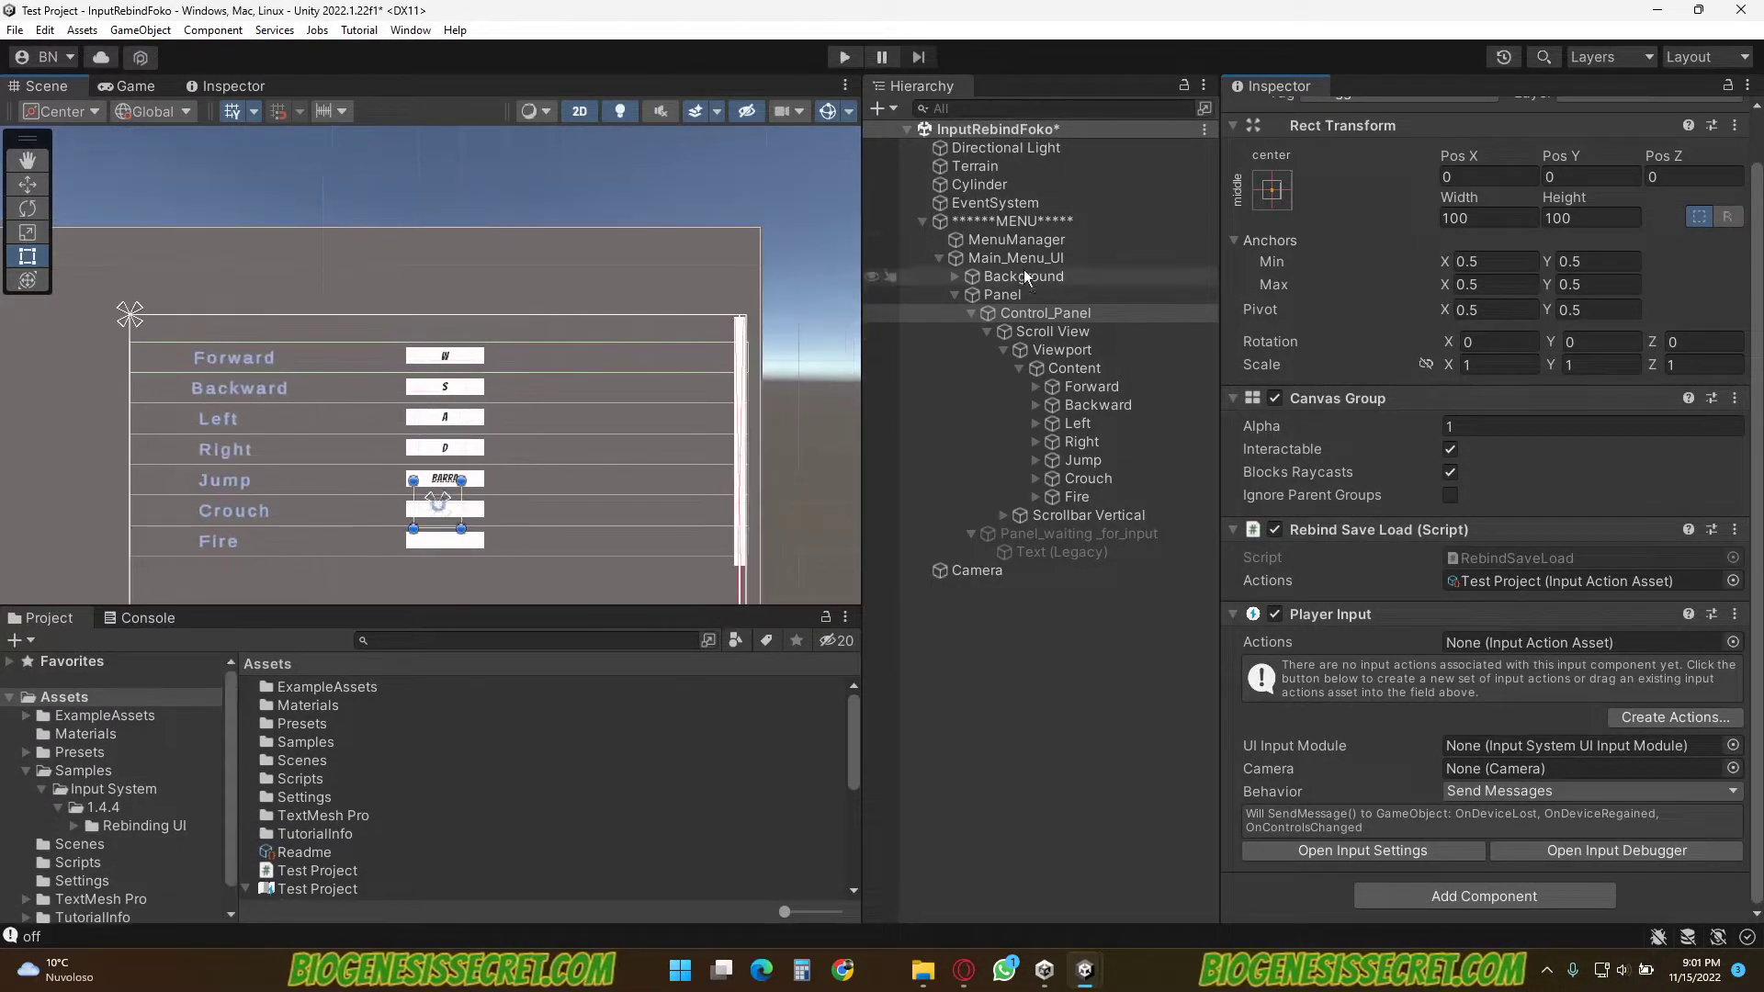
Review the EventSystem object's components and the UI option for creating an Event System
left_click(1004, 204)
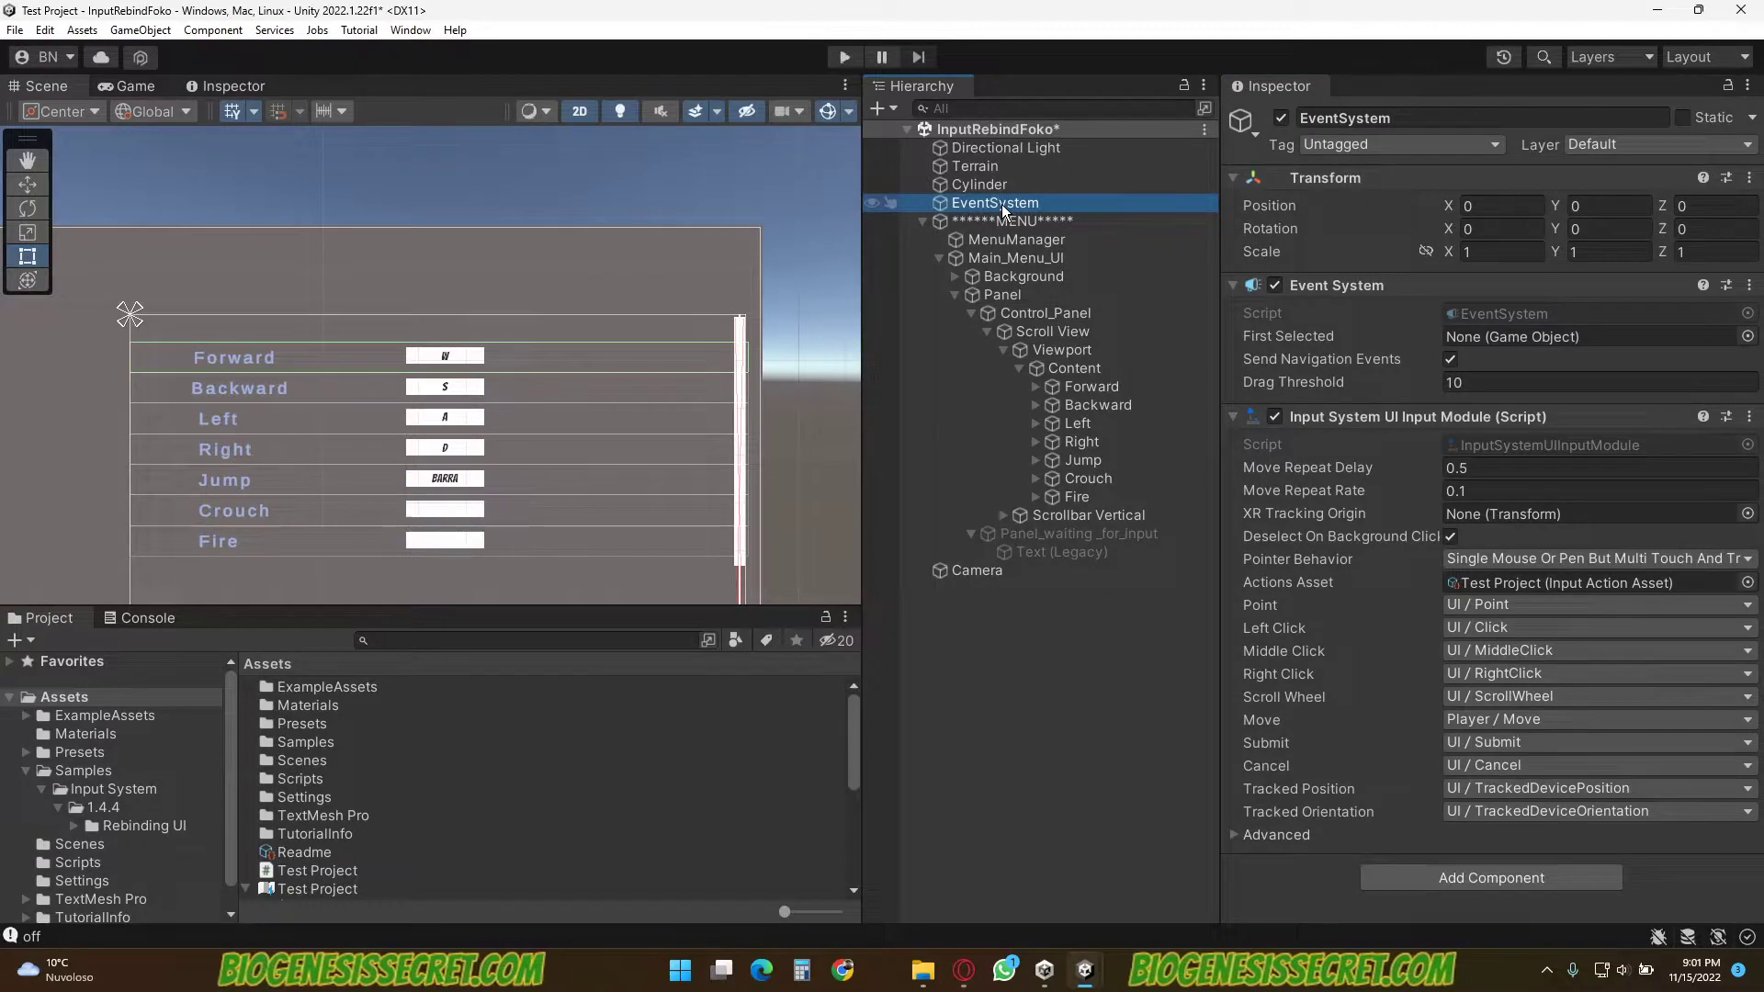
right_click(986, 636)
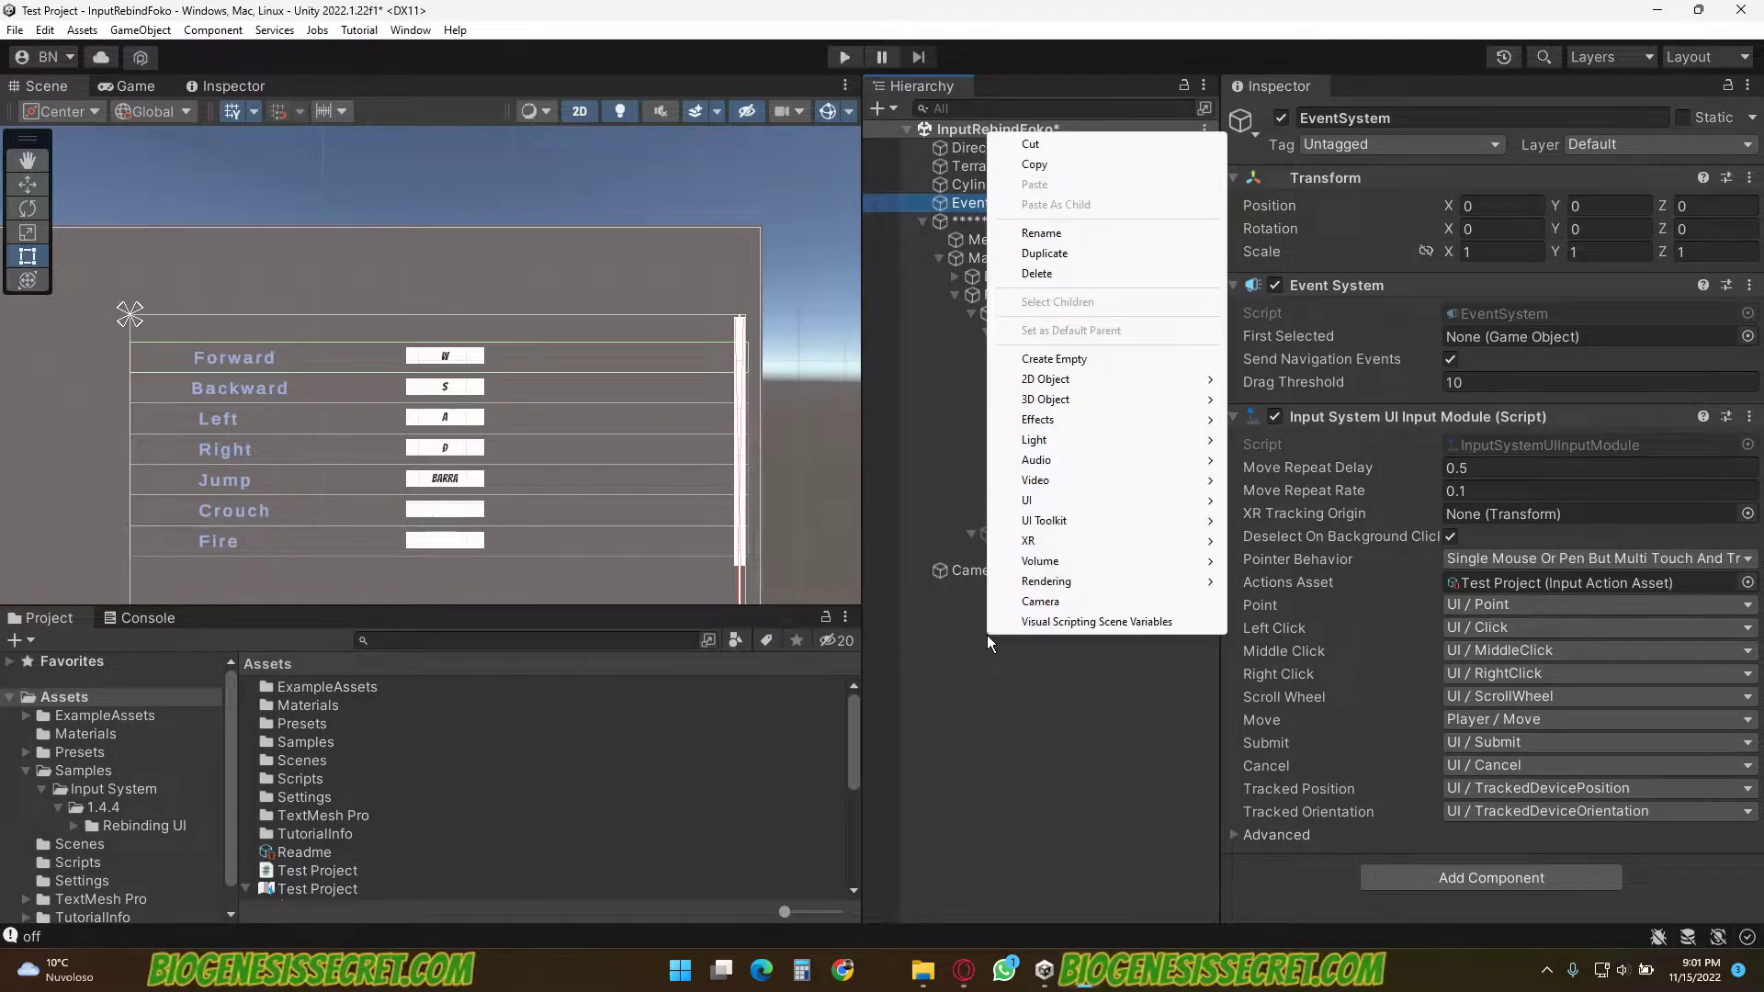
mouse_move(1051, 500)
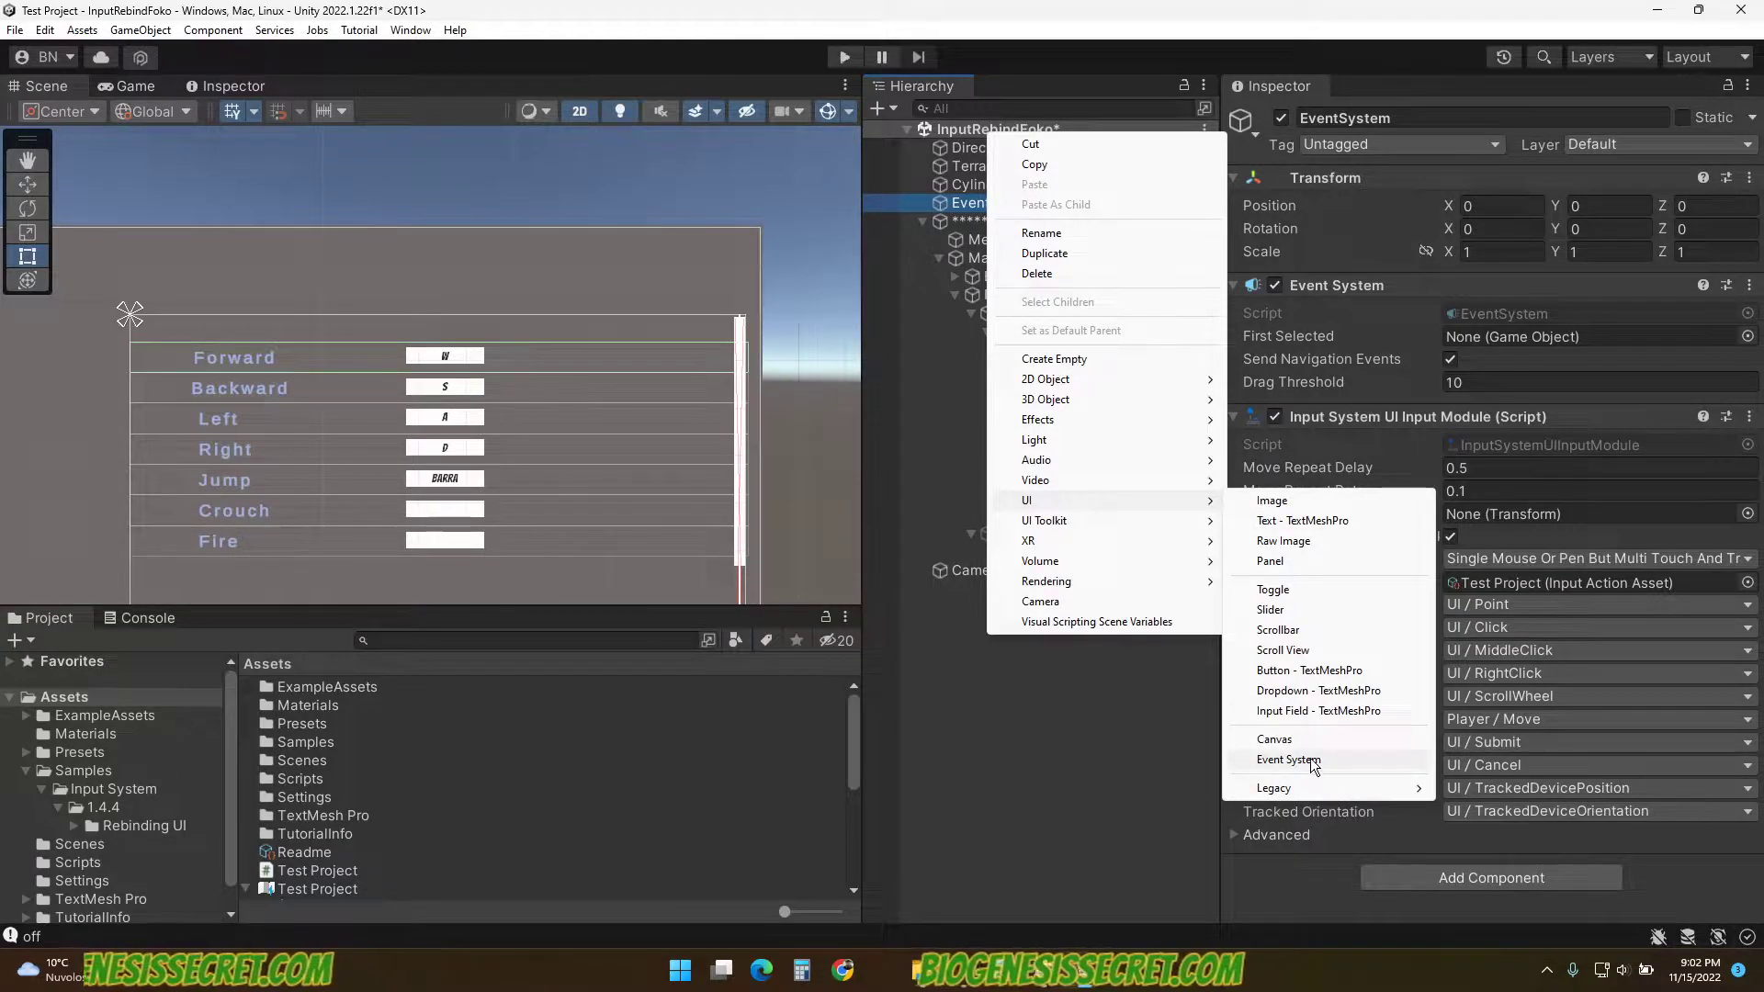
left_click(1084, 716)
left_click(996, 202)
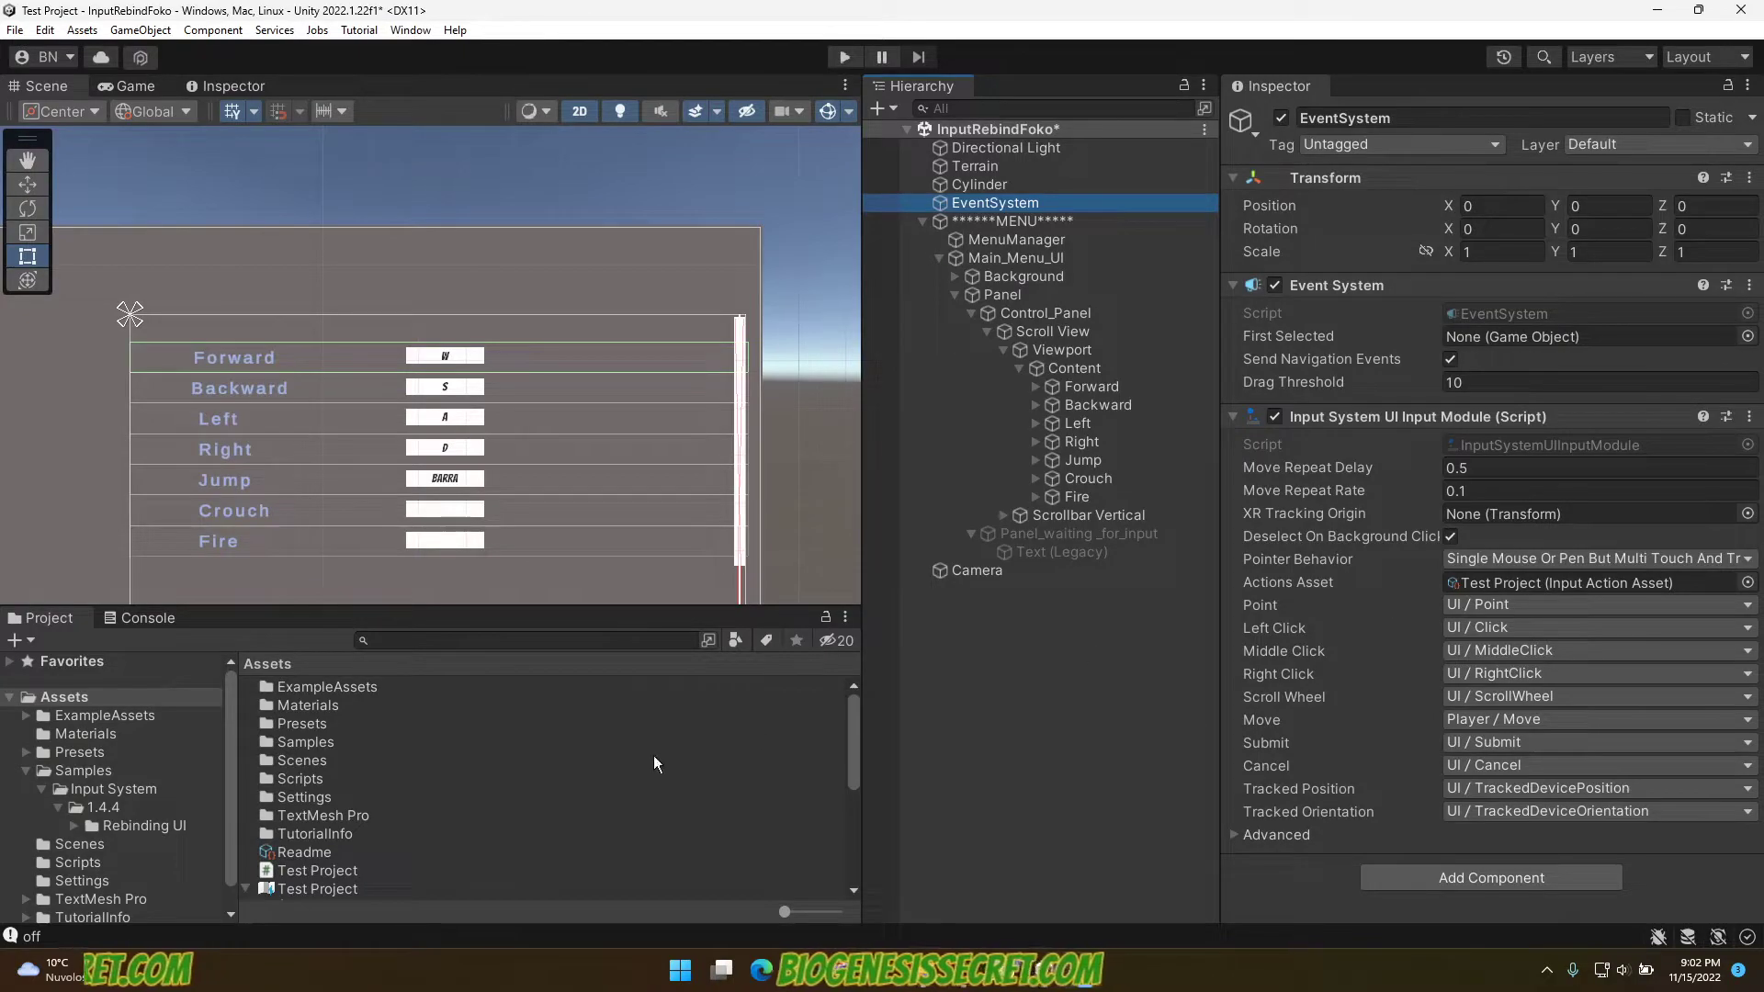
Assign the Test Project input actions as the Actions Asset of the EventSystem's Input System UI Input Module
scroll(331, 847, "down", 3)
left_click(245, 750)
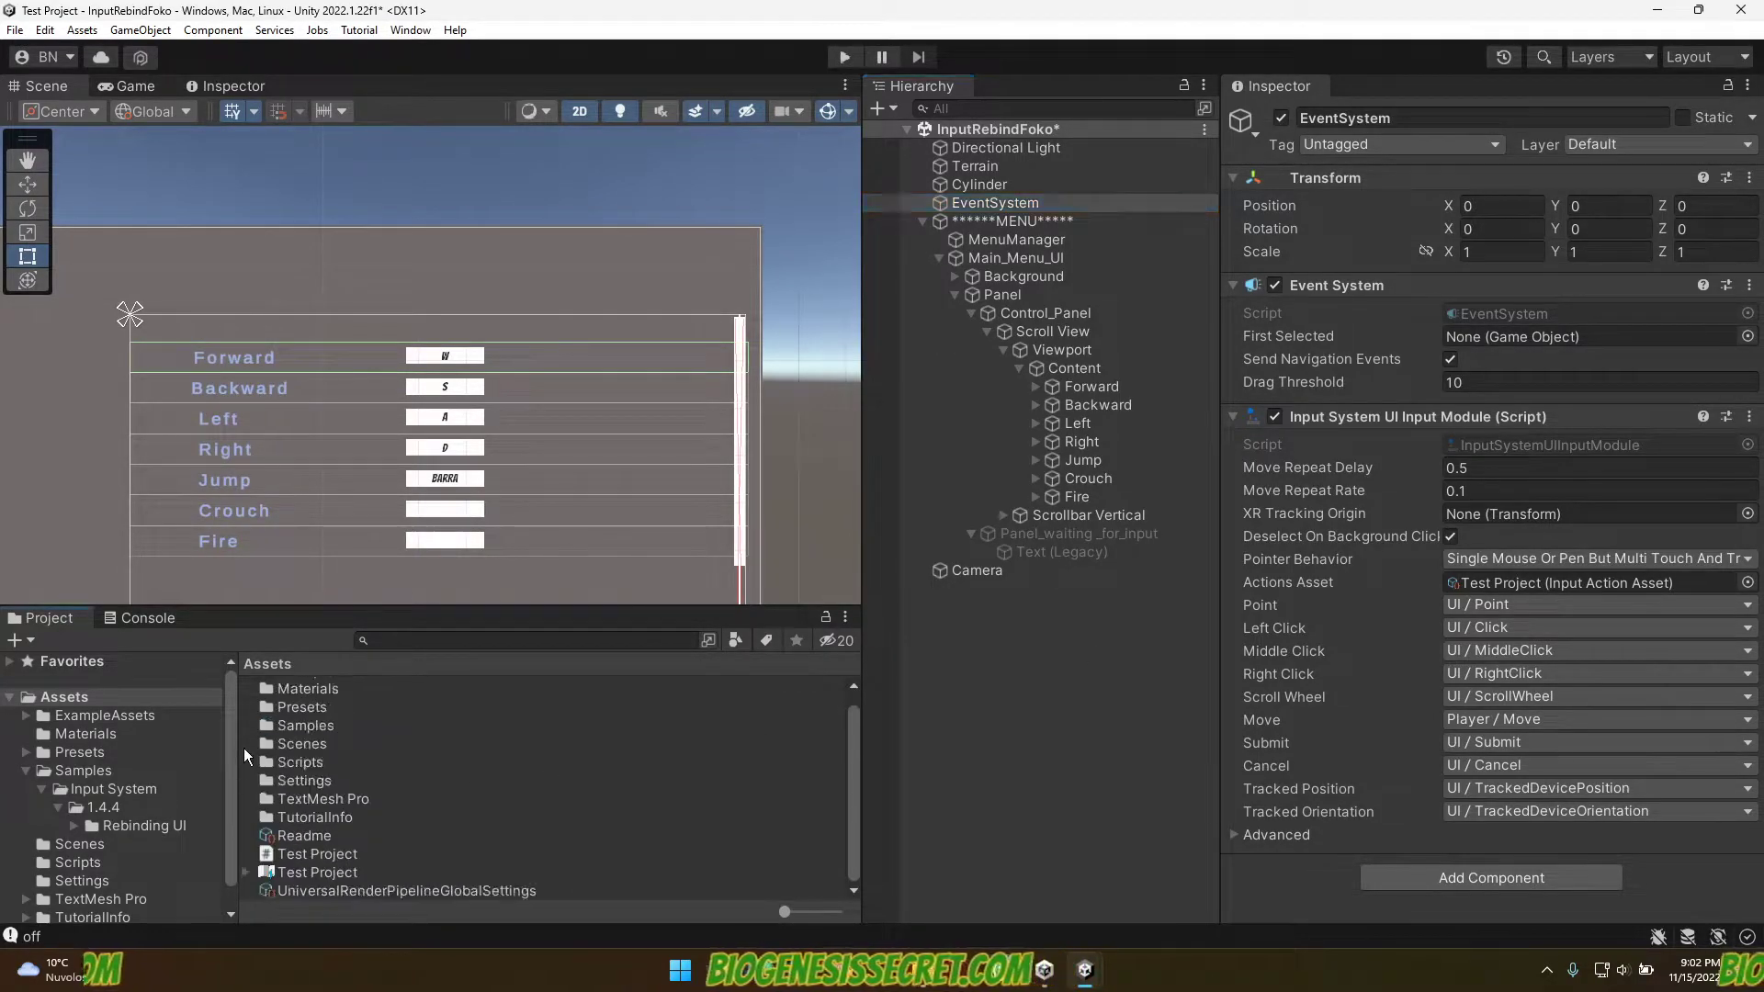
left_click_drag(299, 872, 1171, 678)
left_click_drag(1558, 588, 1558, 587)
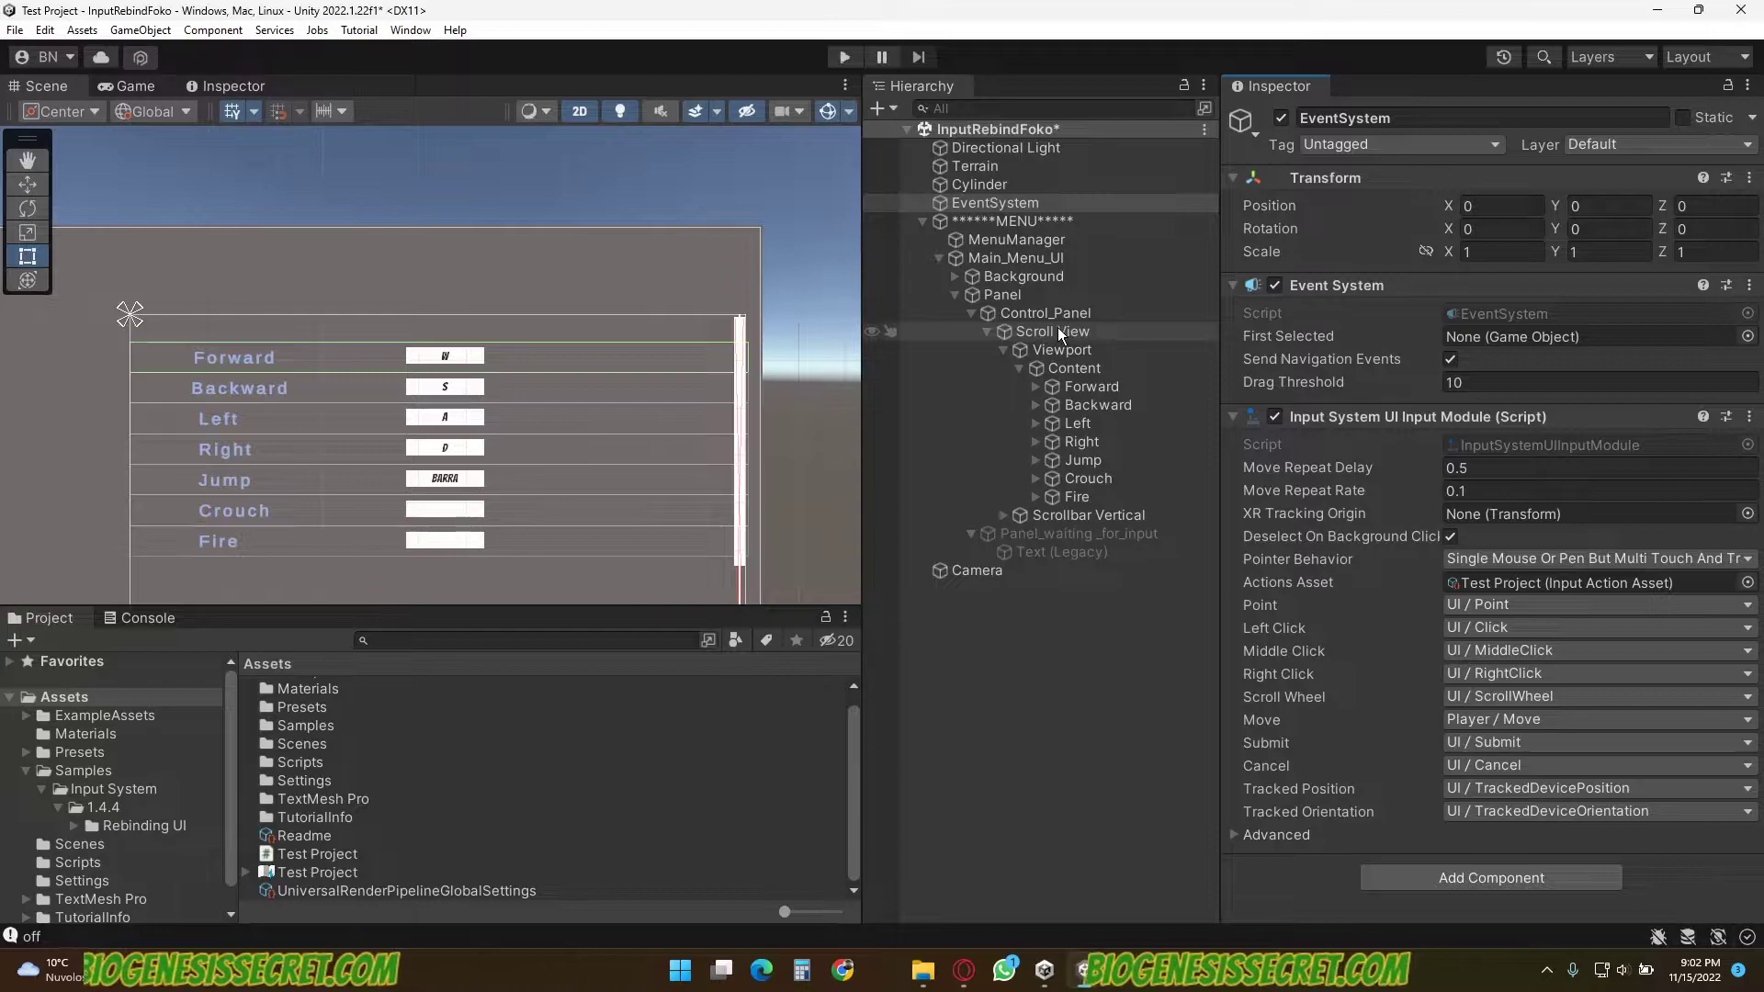
Browse the project to the Rebinding UI folder under Samples, Input System, 1.4.4
left_click_drag(508, 606, 520, 450)
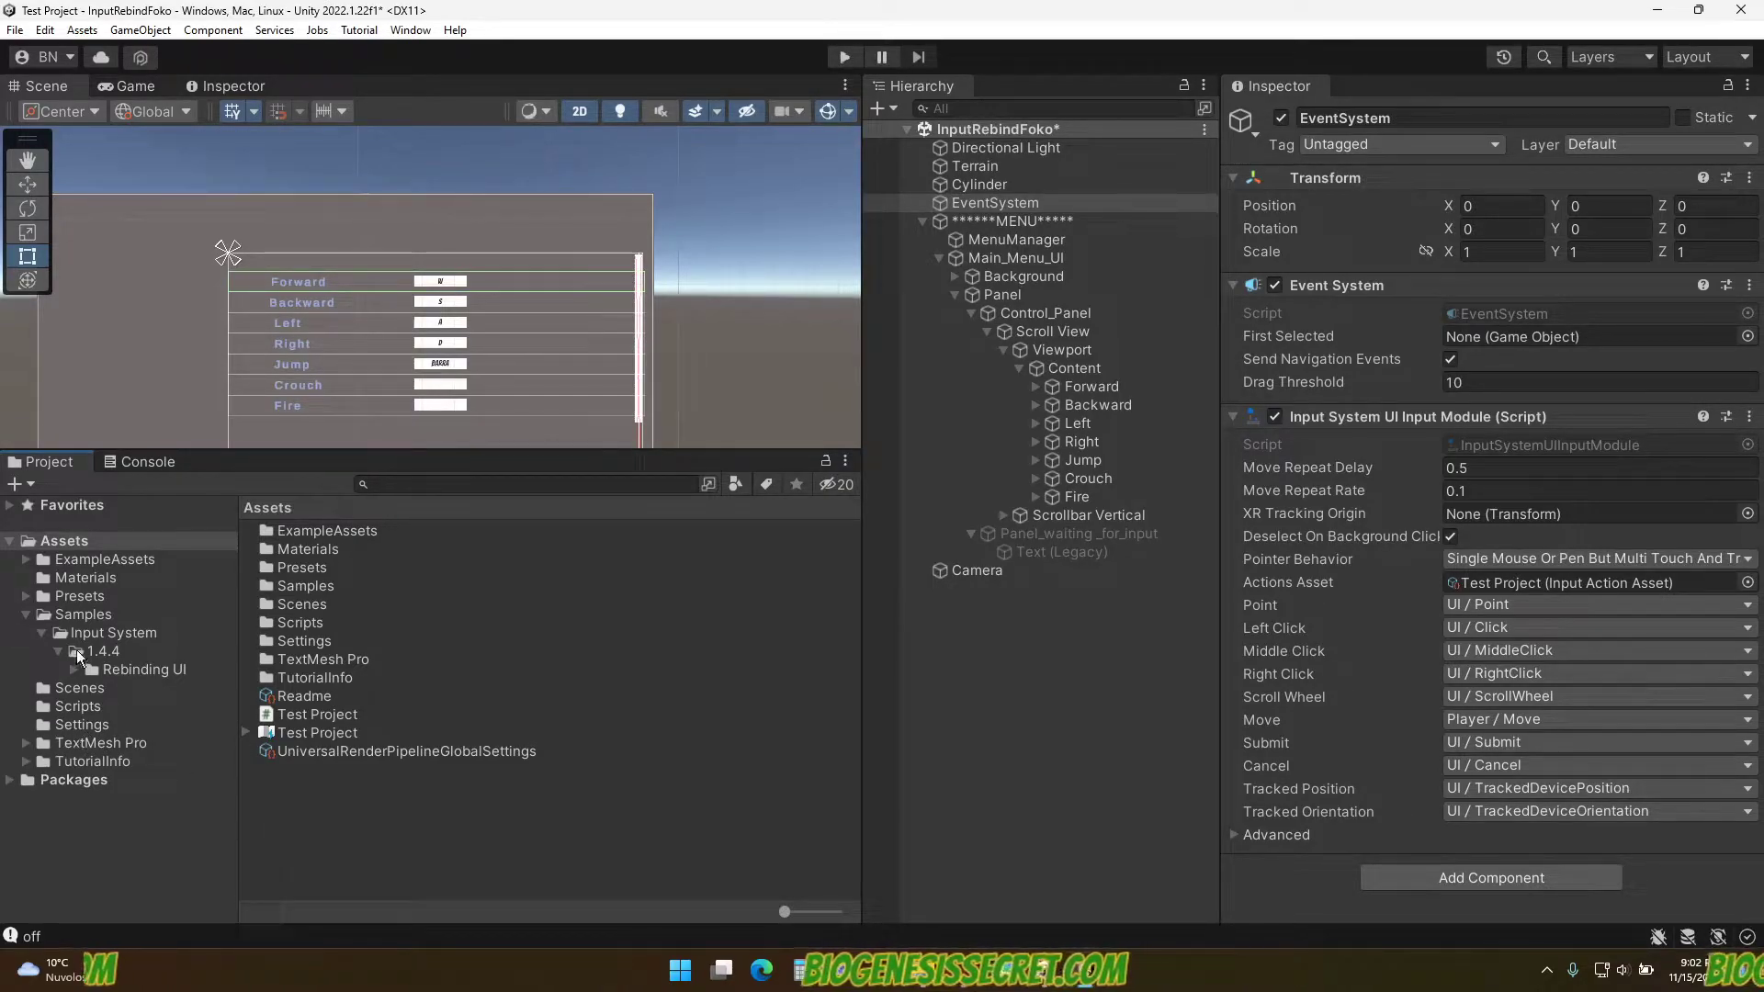
left_click(85, 613)
left_click(101, 632)
left_click(106, 651)
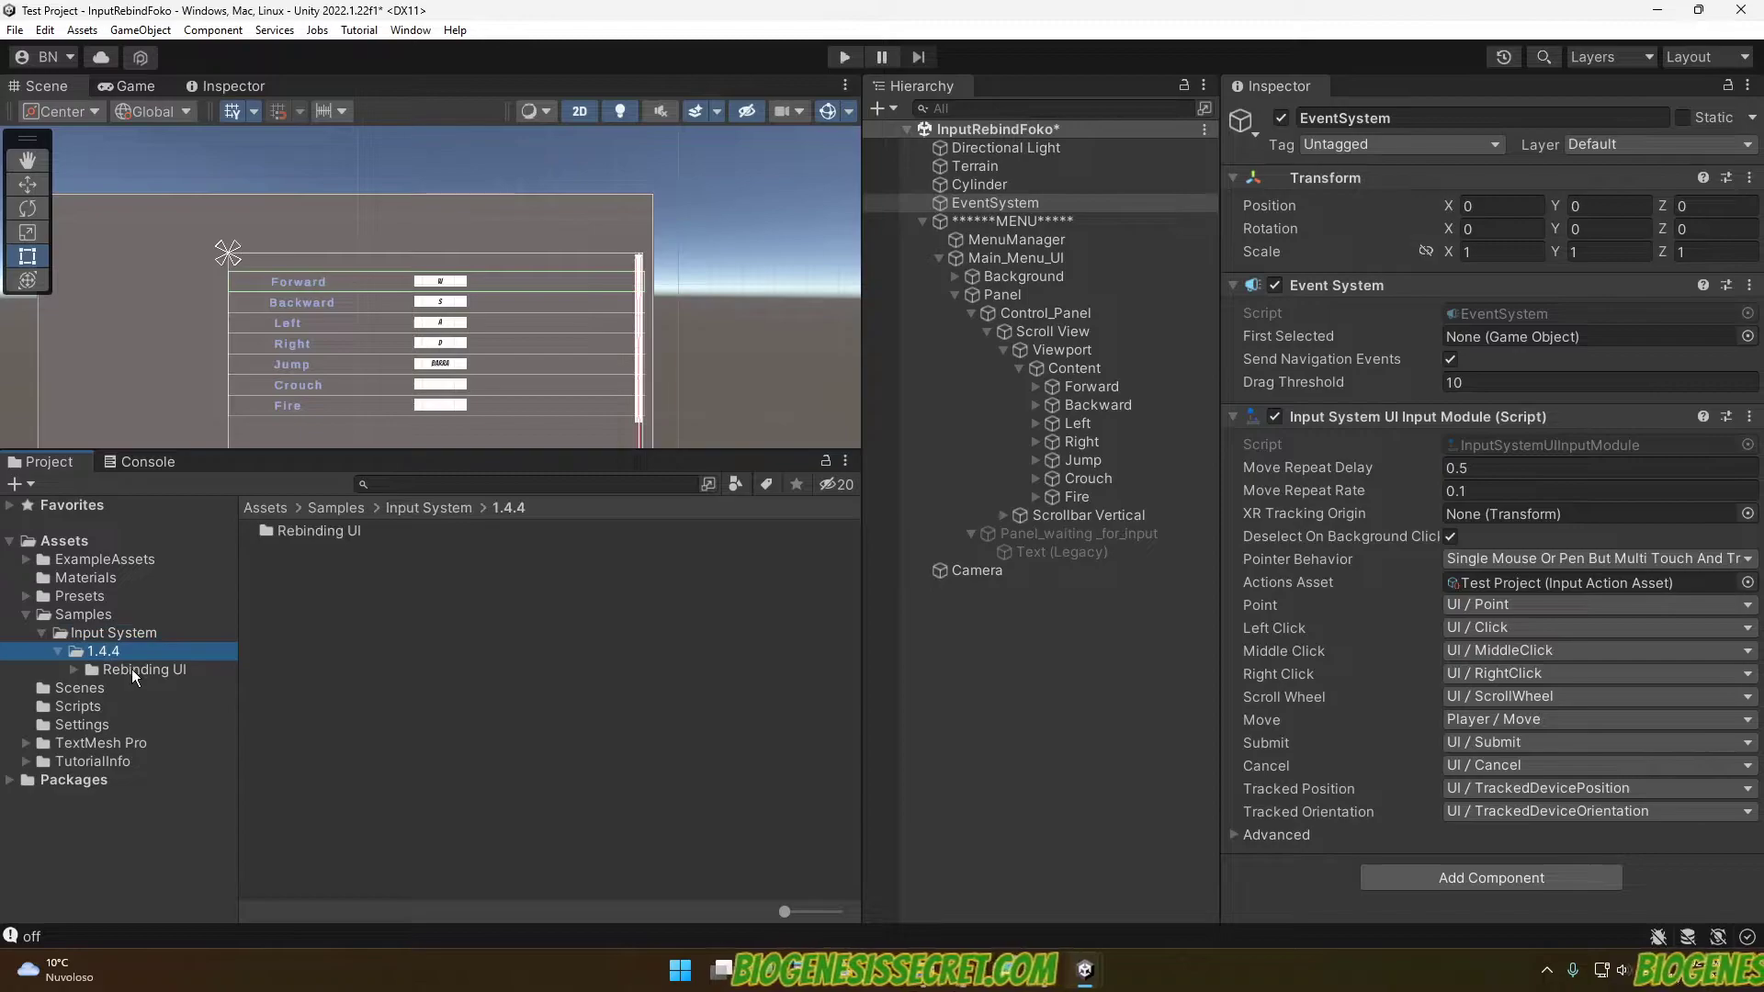
left_click(136, 669)
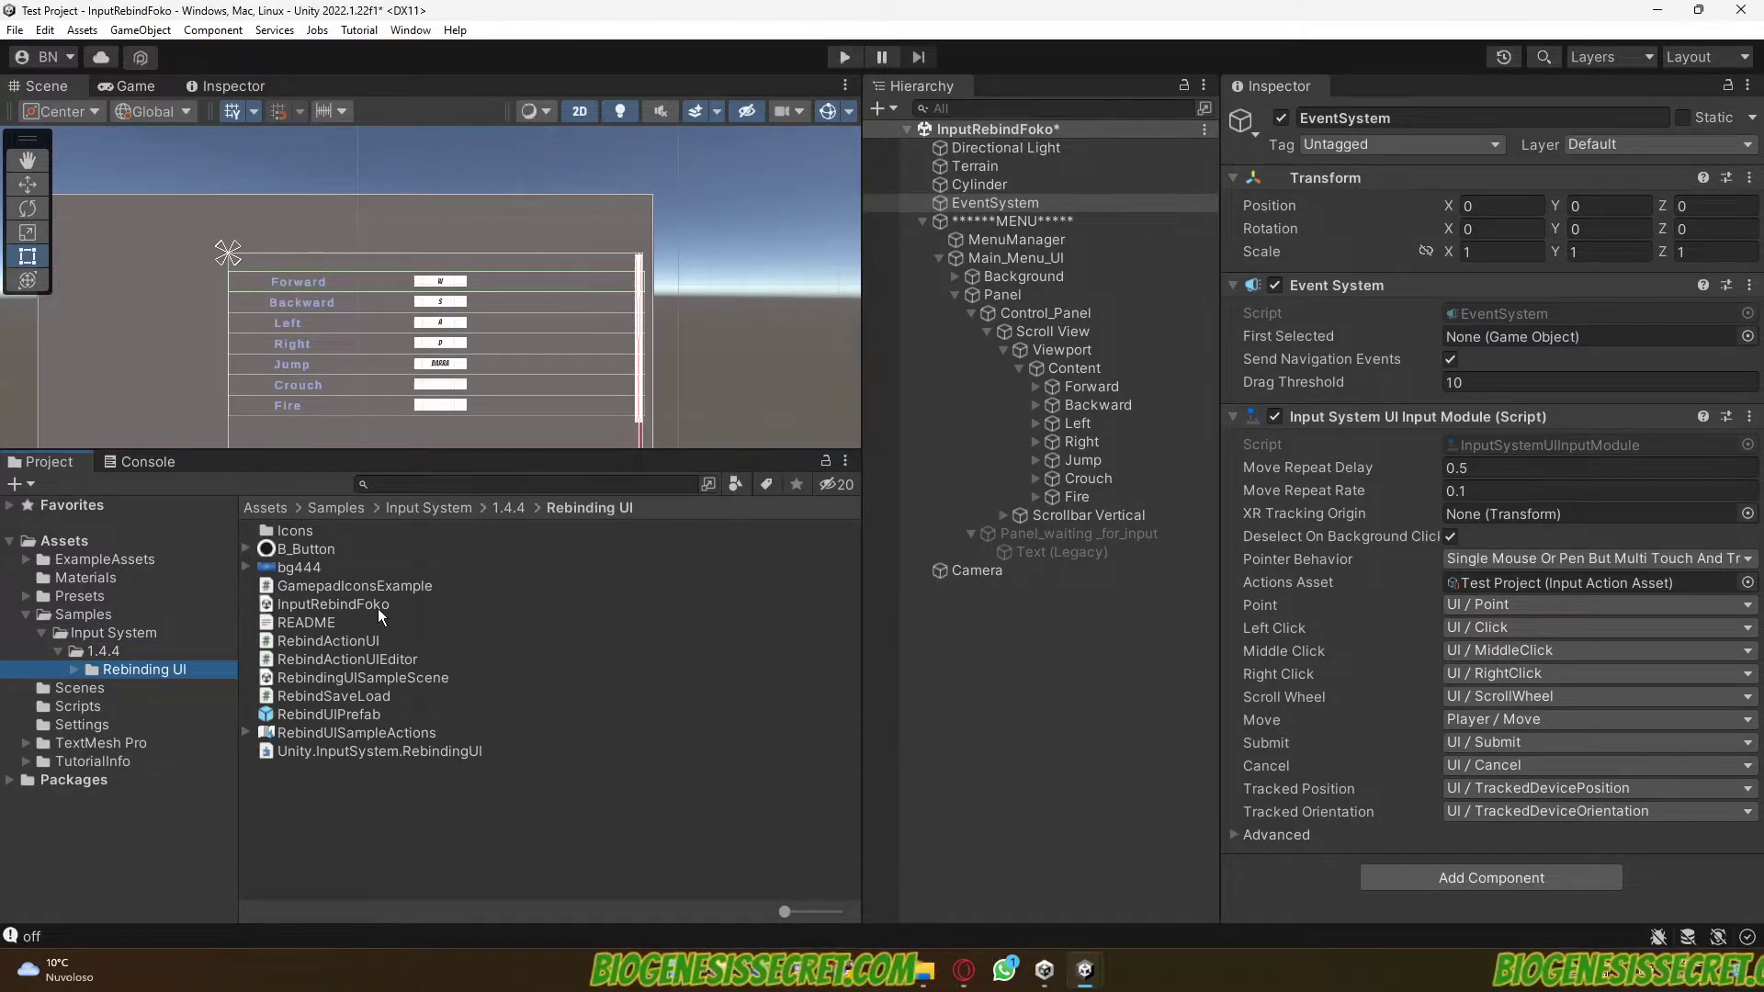
Remove the Player Input component from Control_Panel, keeping the Rebind Save Load script
left_click_drag(650, 467, 649, 711)
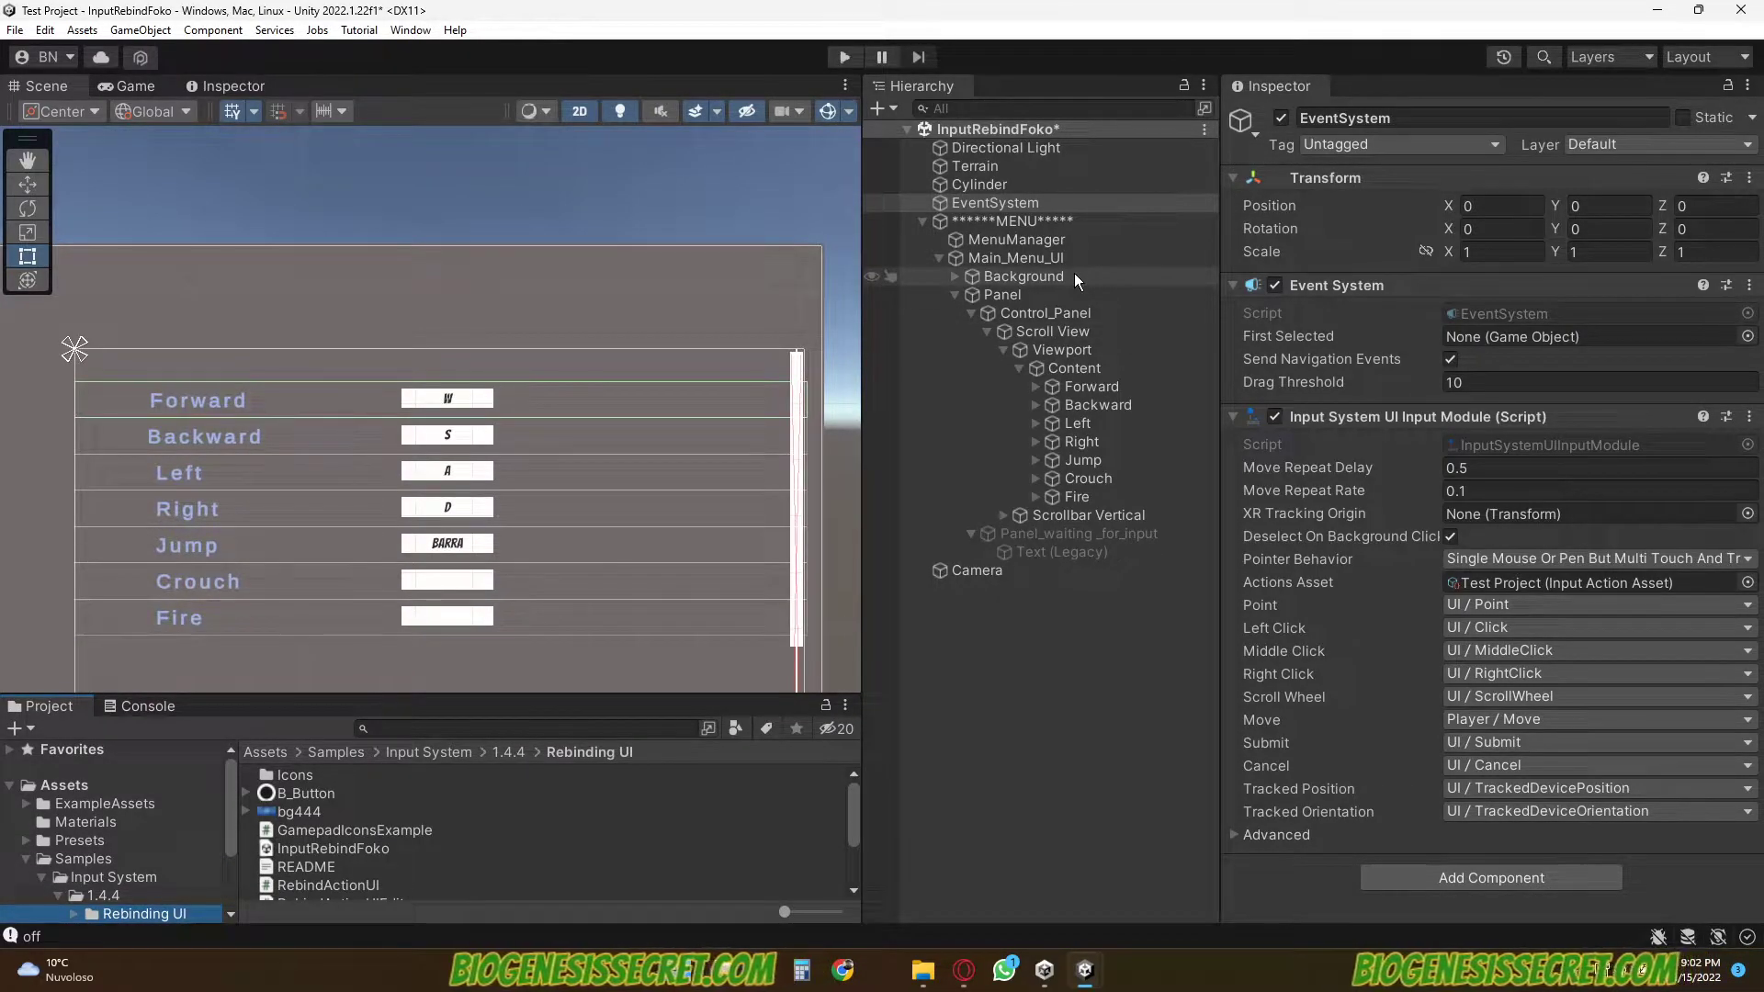
left_click(1036, 314)
scroll(1306, 579, "down", 1)
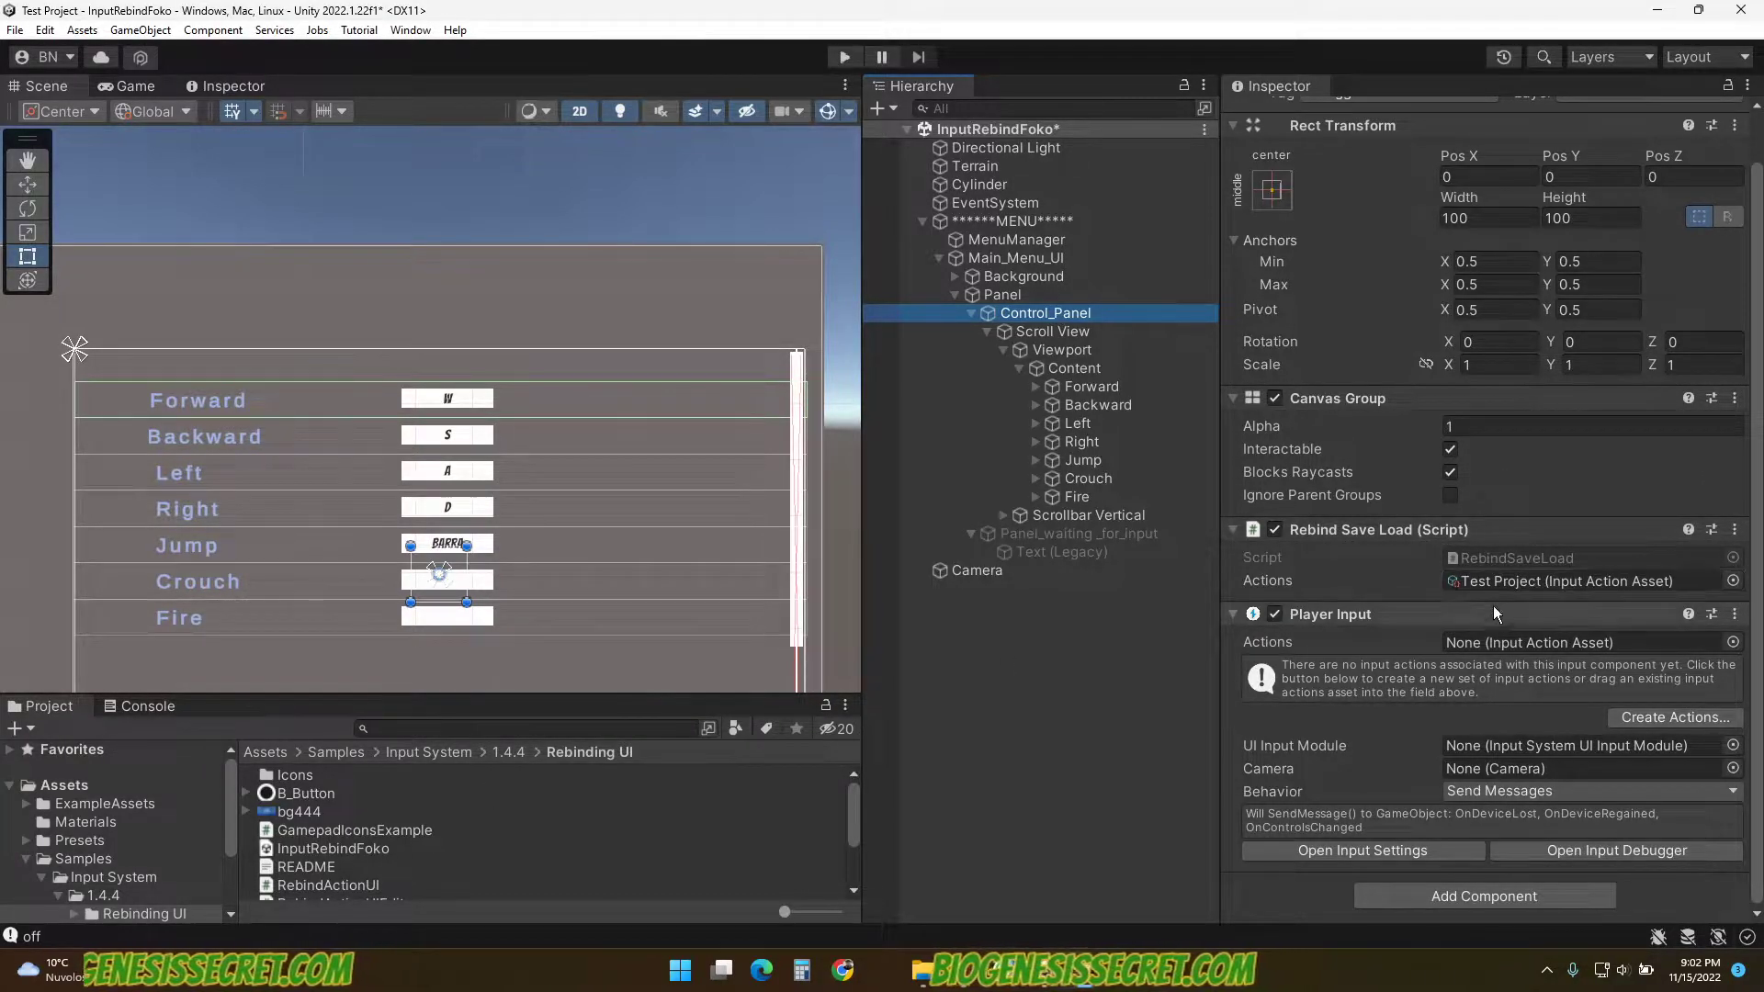
right_click(1391, 616)
left_click(1423, 657)
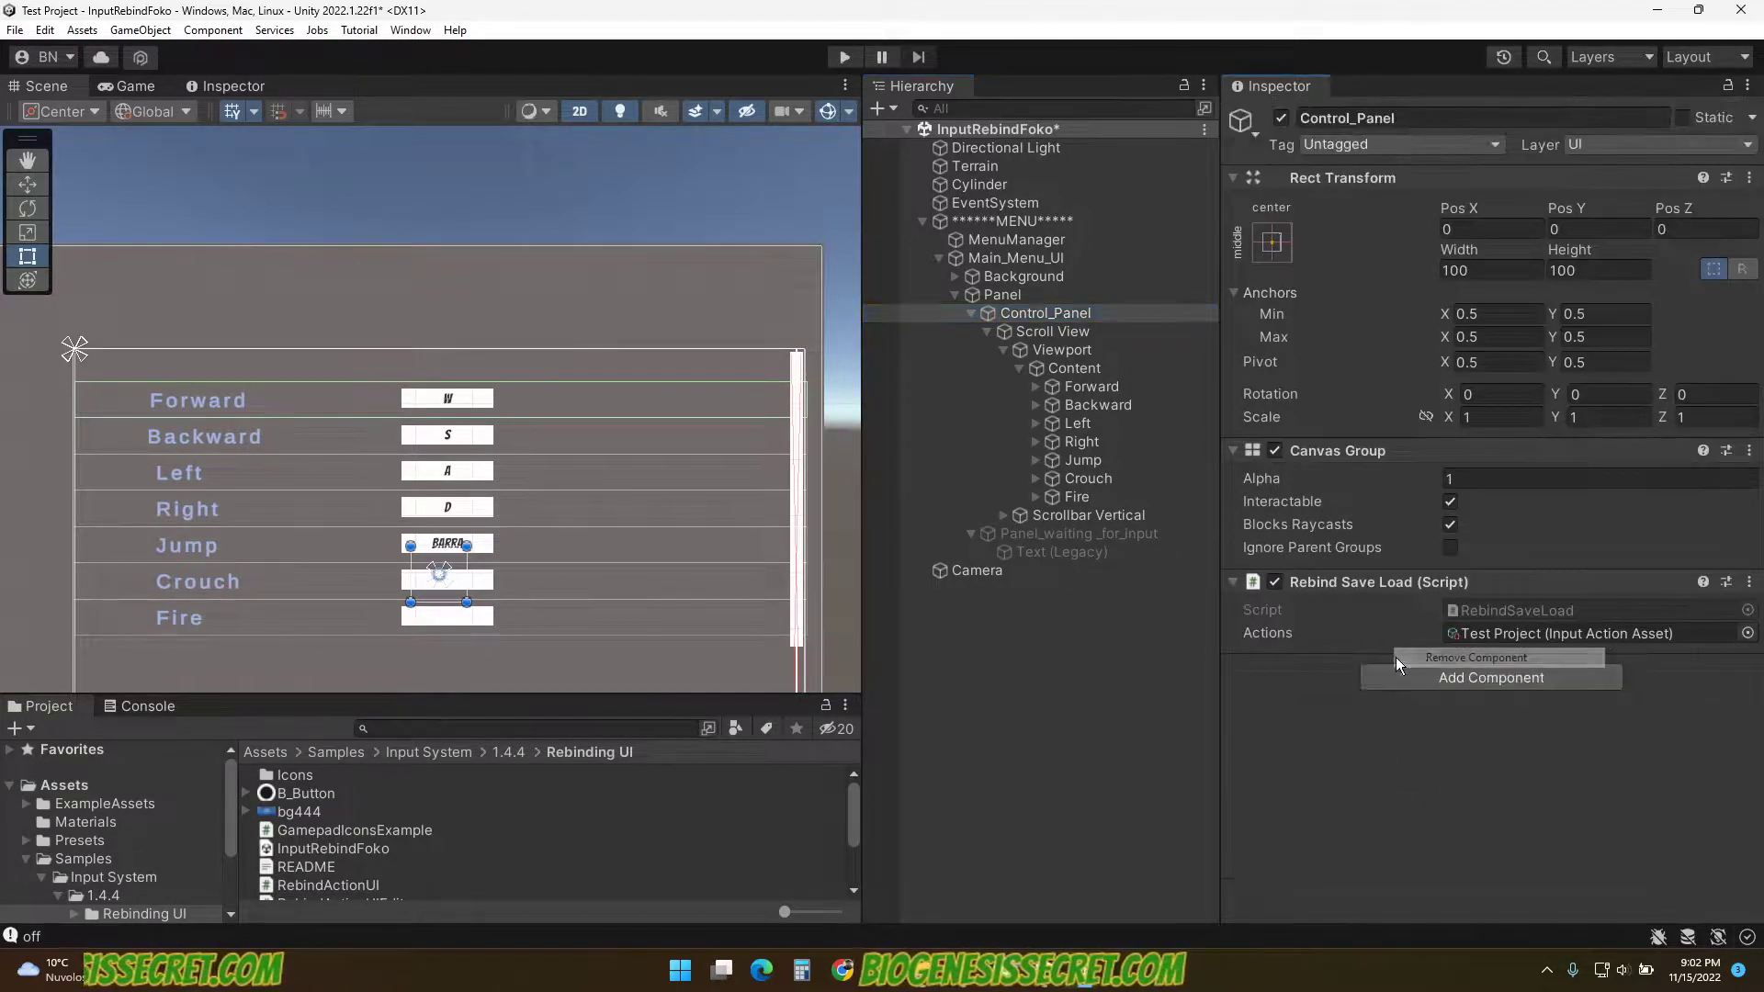
Examine the Rebind Action UI binding settings on the Forward and Crouch entries
left_click(1092, 386)
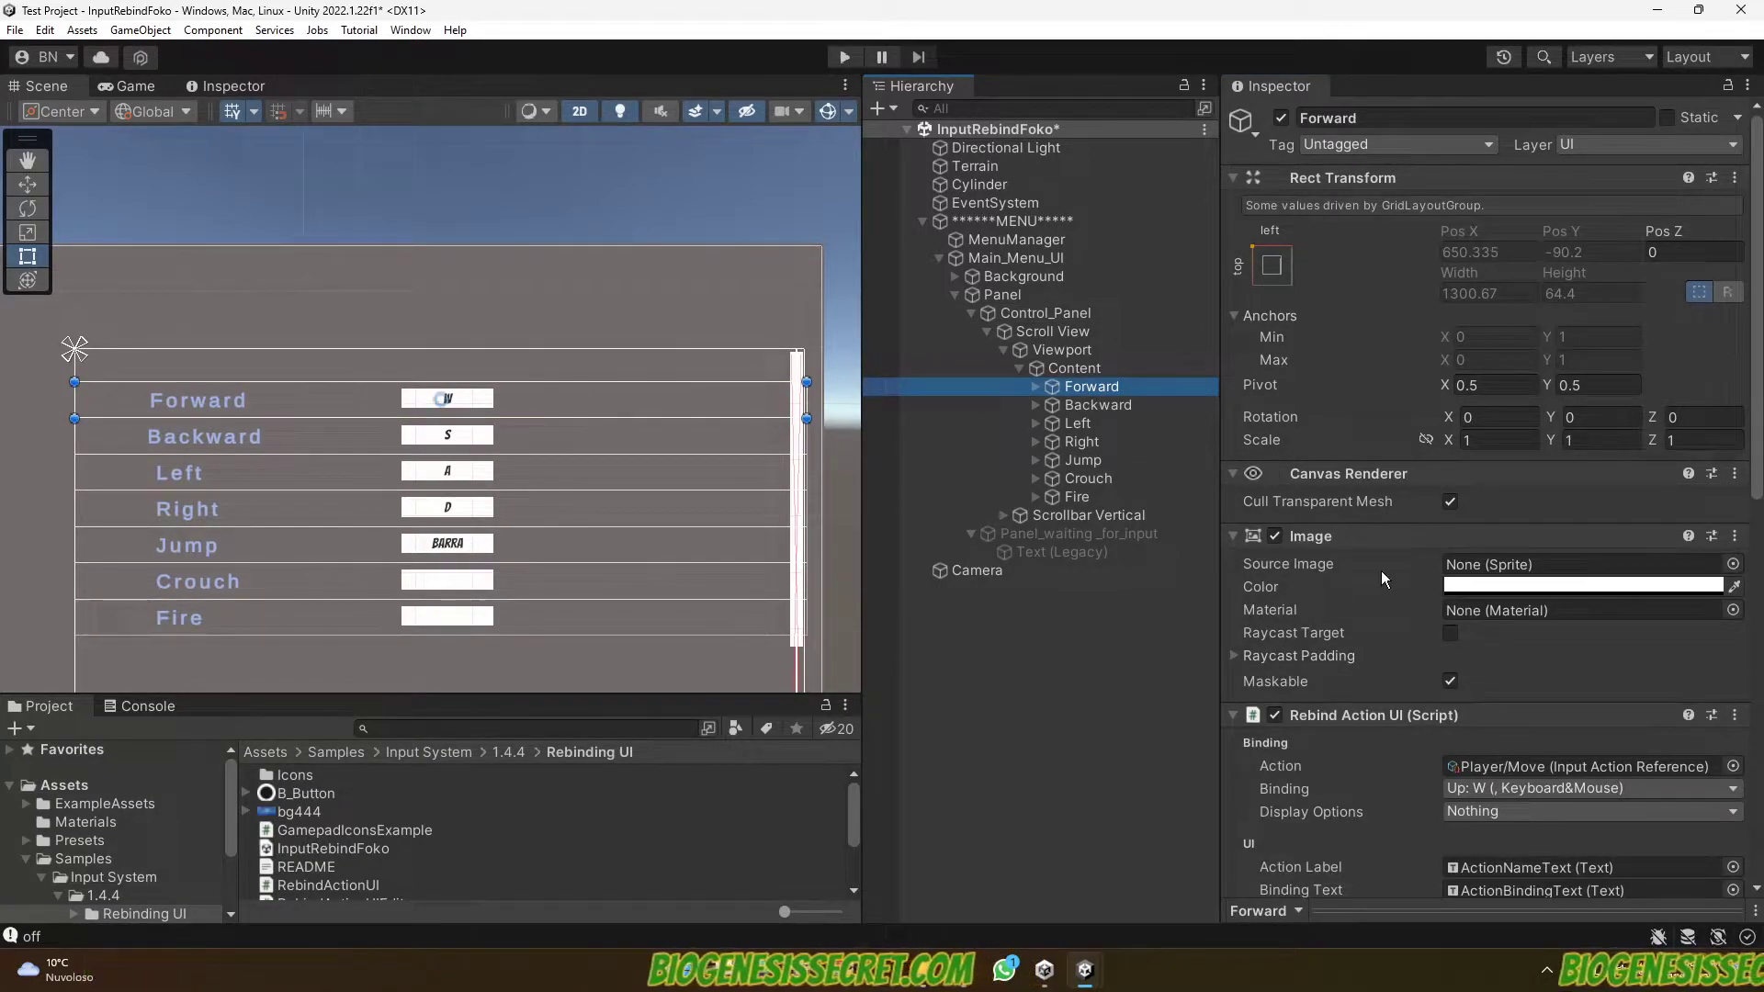
scroll(1380, 575, "down", 5)
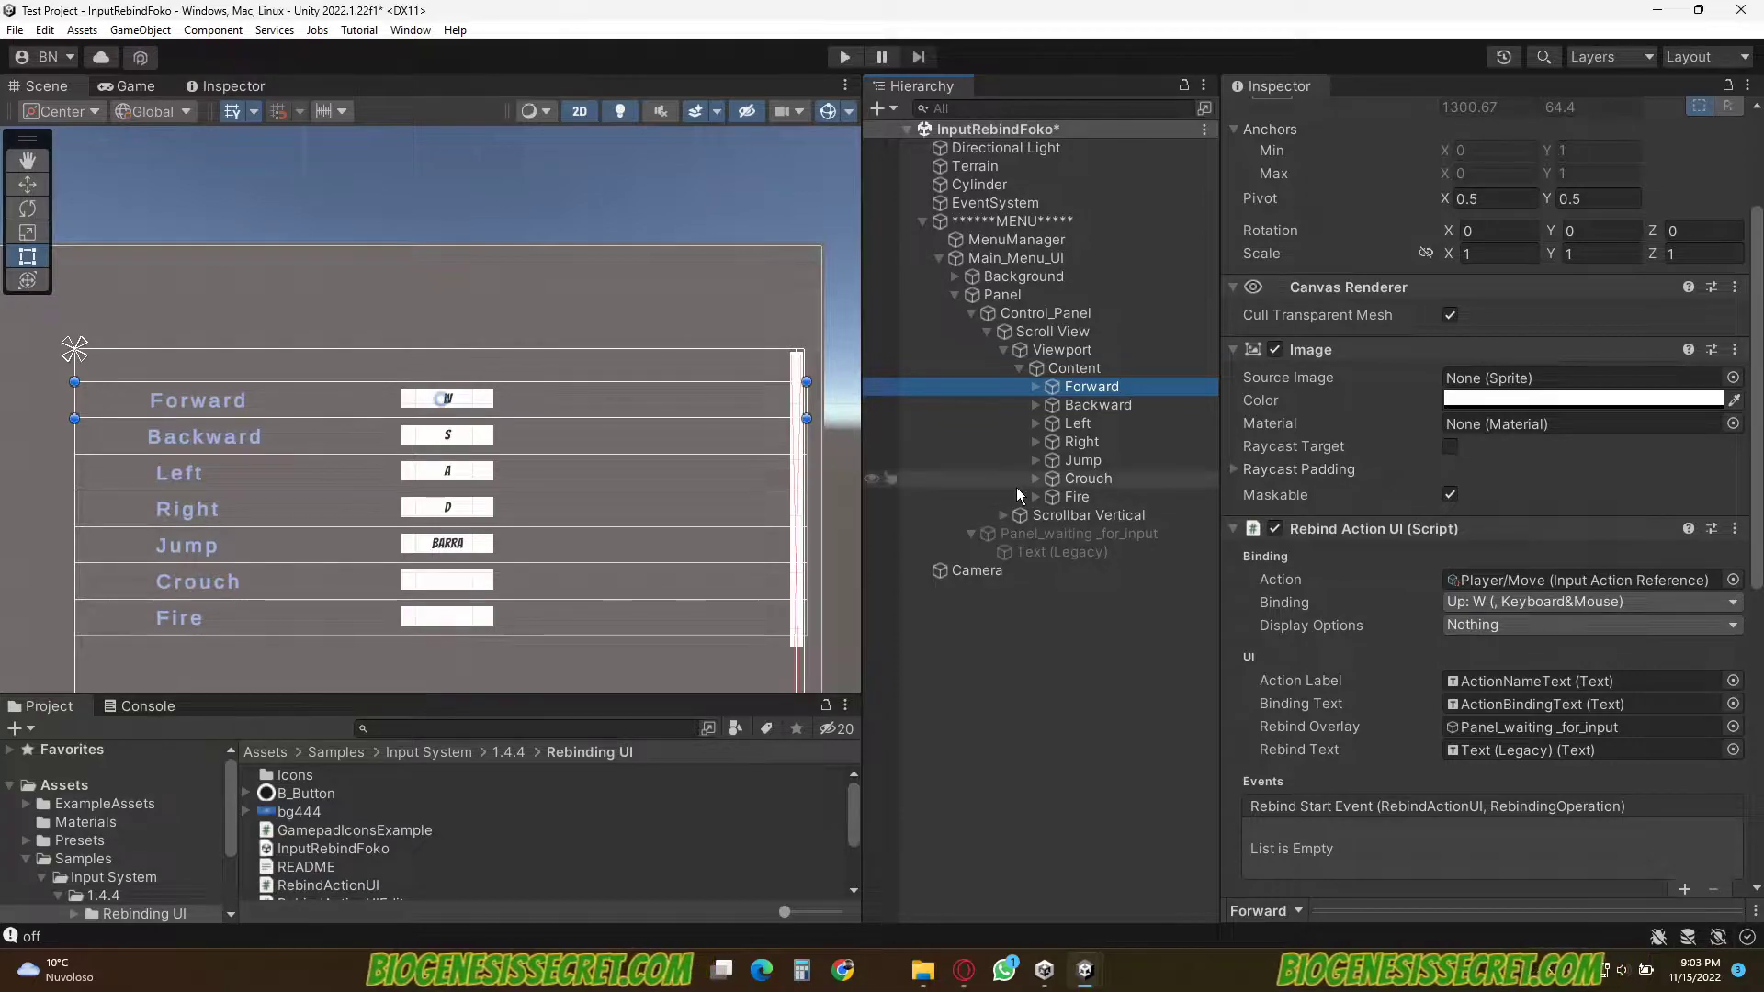
left_click(1089, 478)
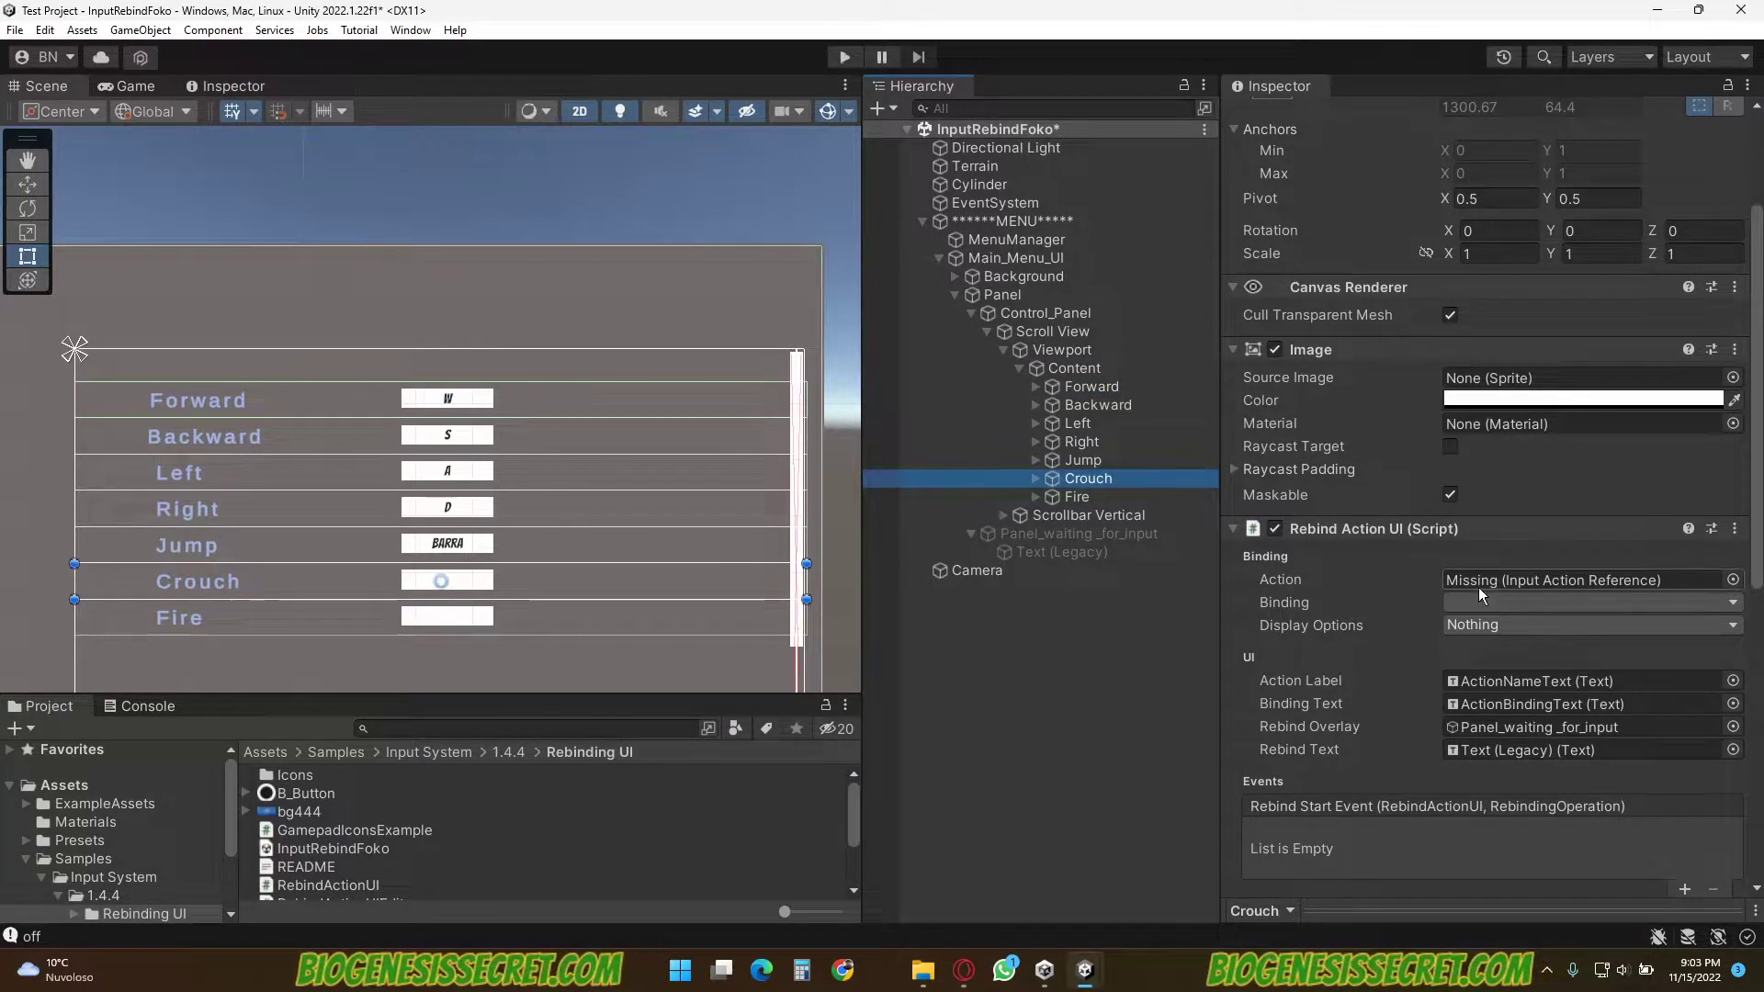
Set the Crouch entry's Rebind Action UI action to Player/Jump from Test Project.inputactions, not the DefaultInputActions one
left_click(1733, 580)
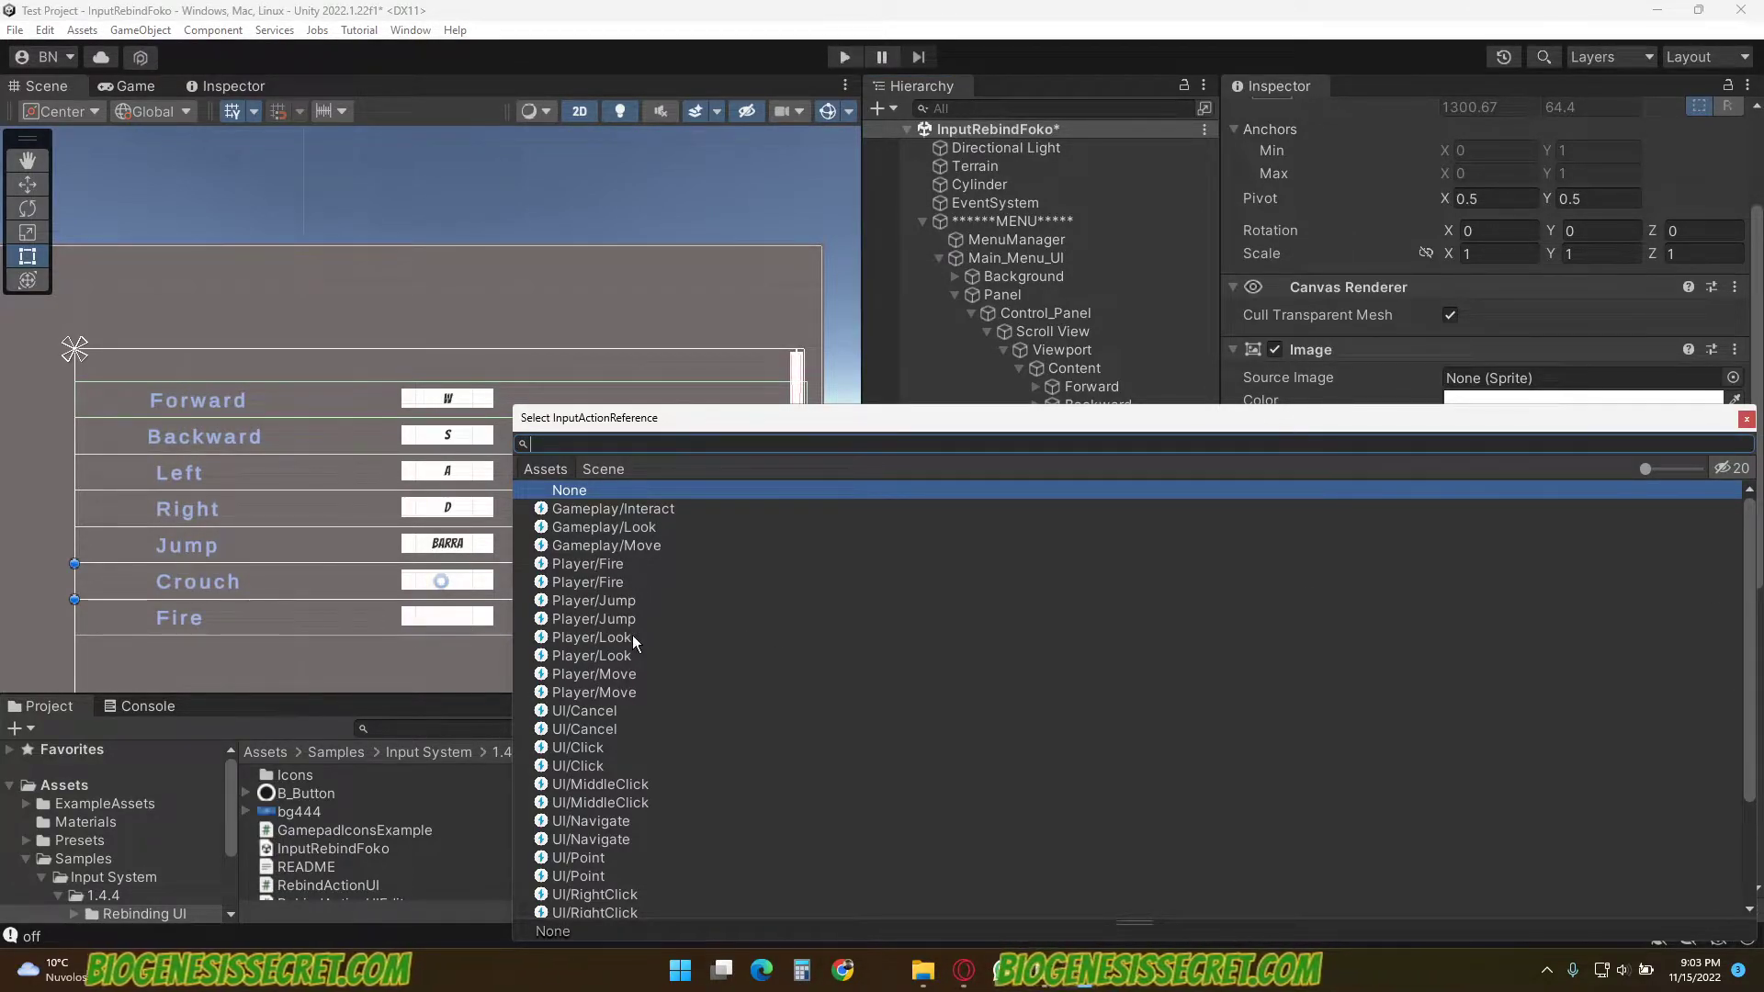
left_click_drag(867, 417, 770, 302)
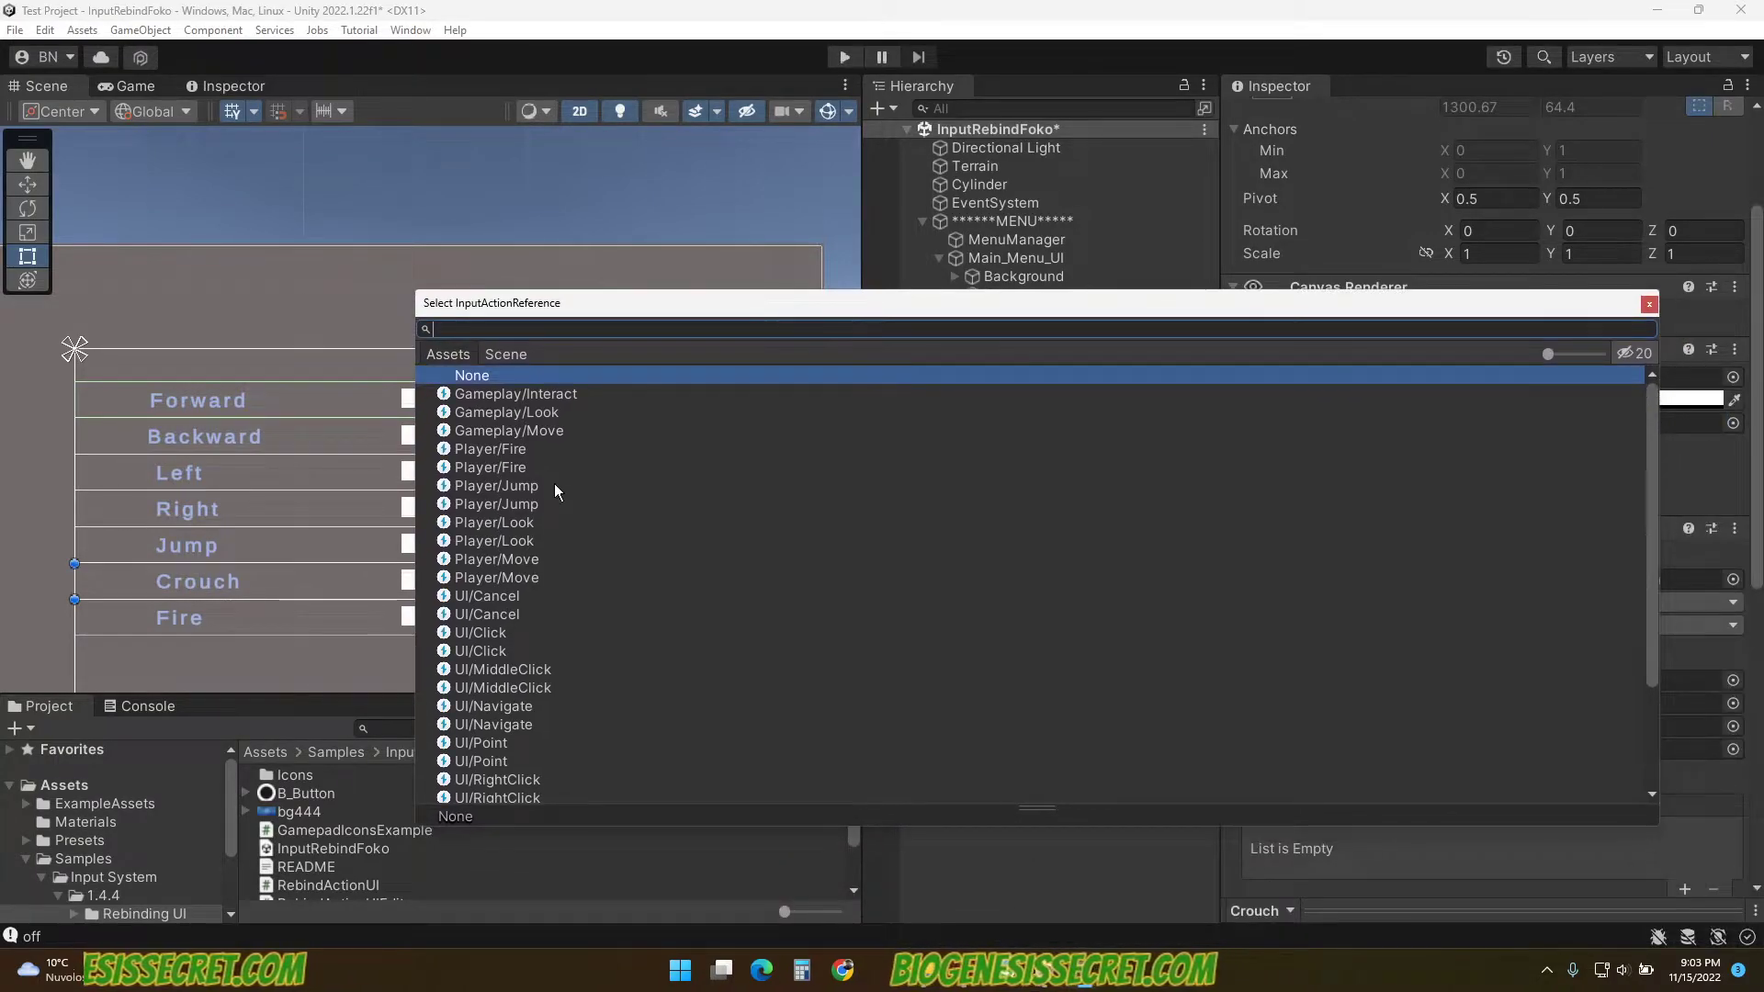
left_click(505, 488)
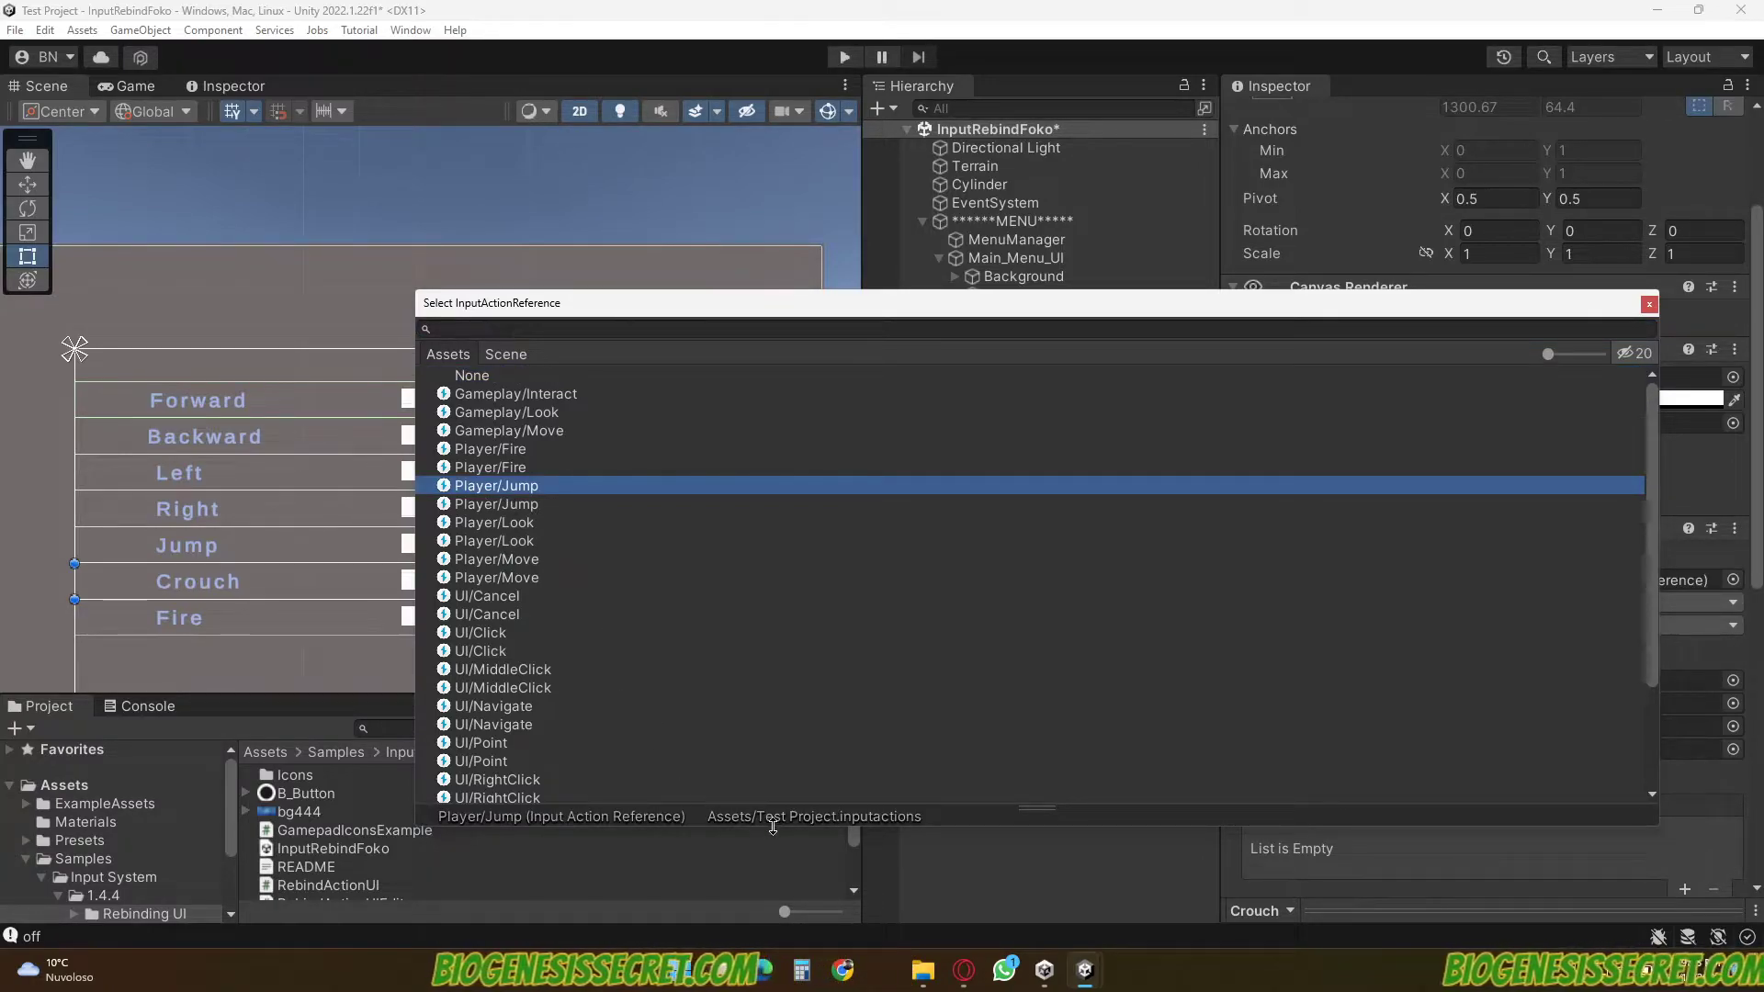
left_click(496, 504)
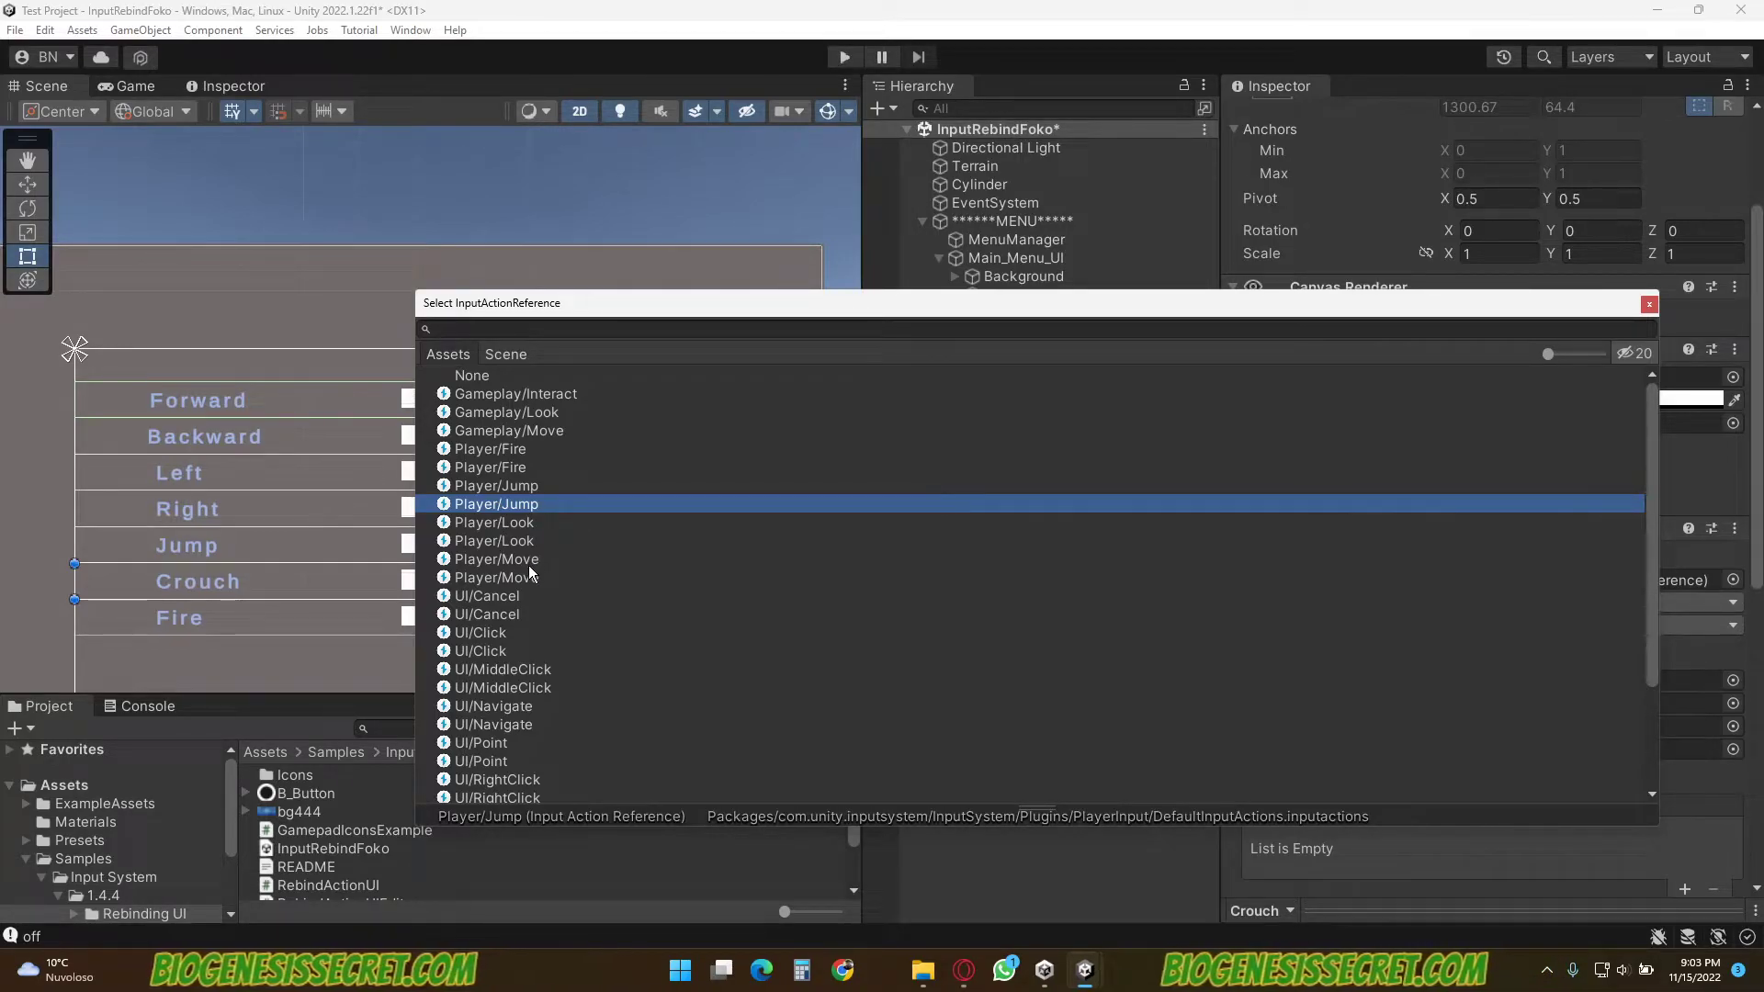
left_click(514, 487)
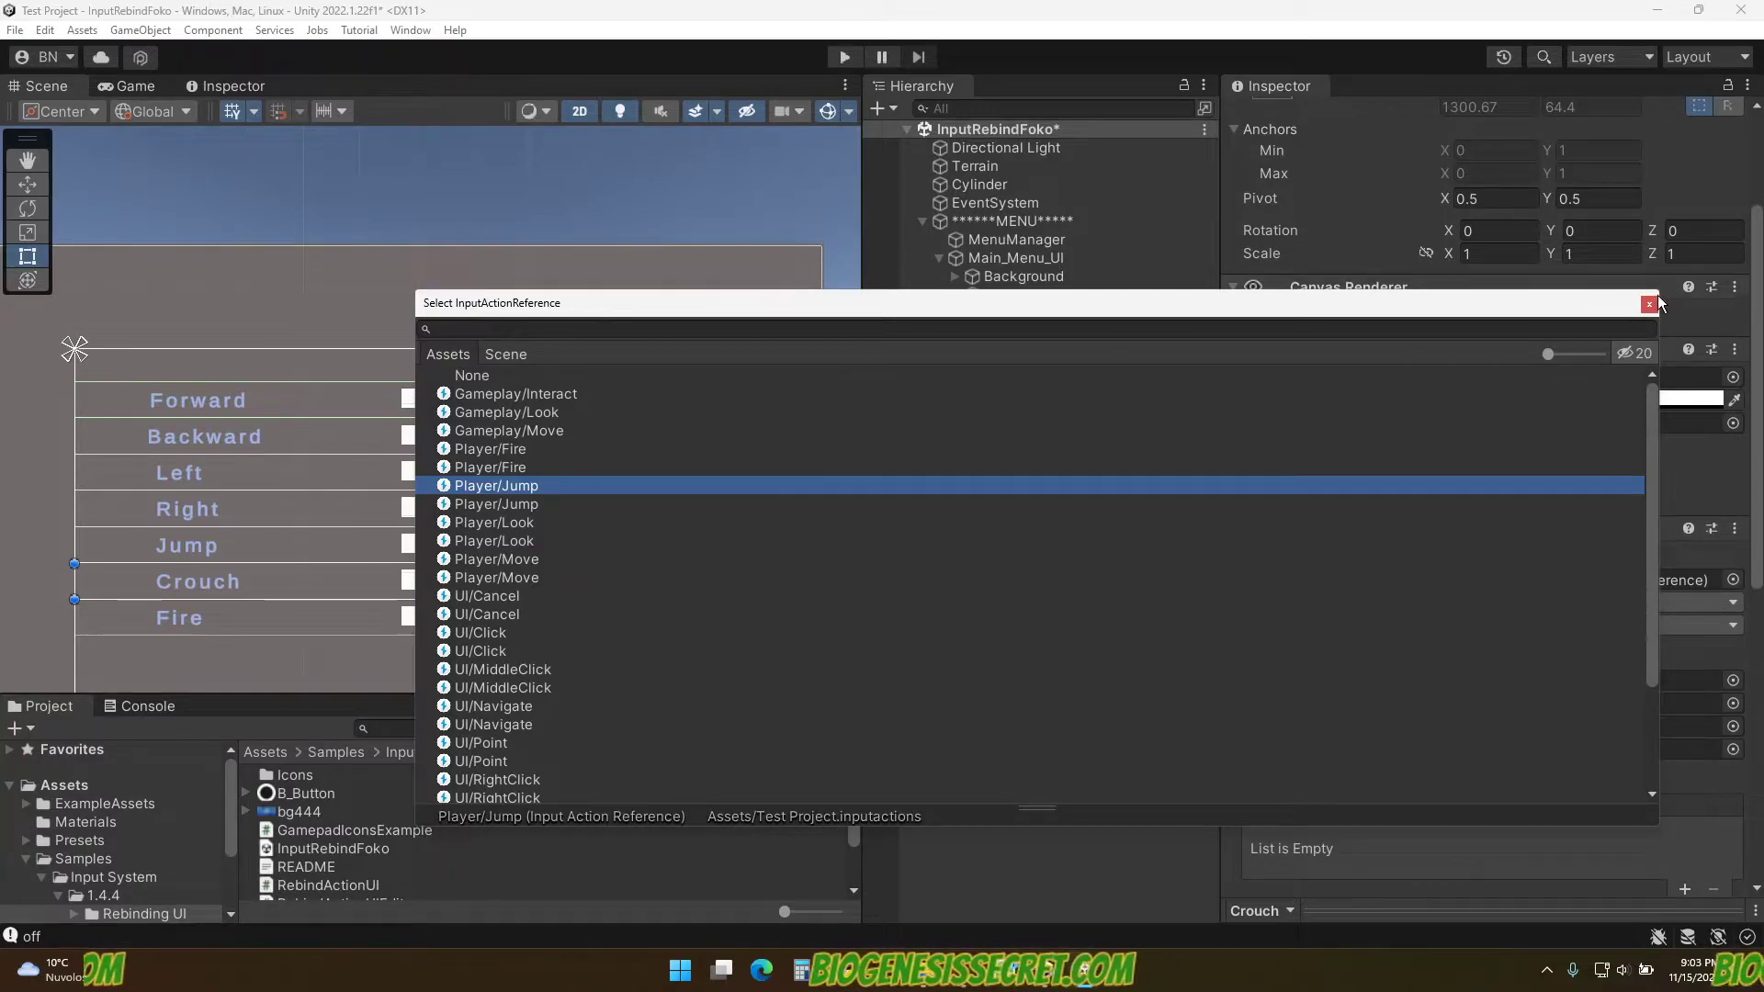
left_click_drag(1436, 297, 1392, 244)
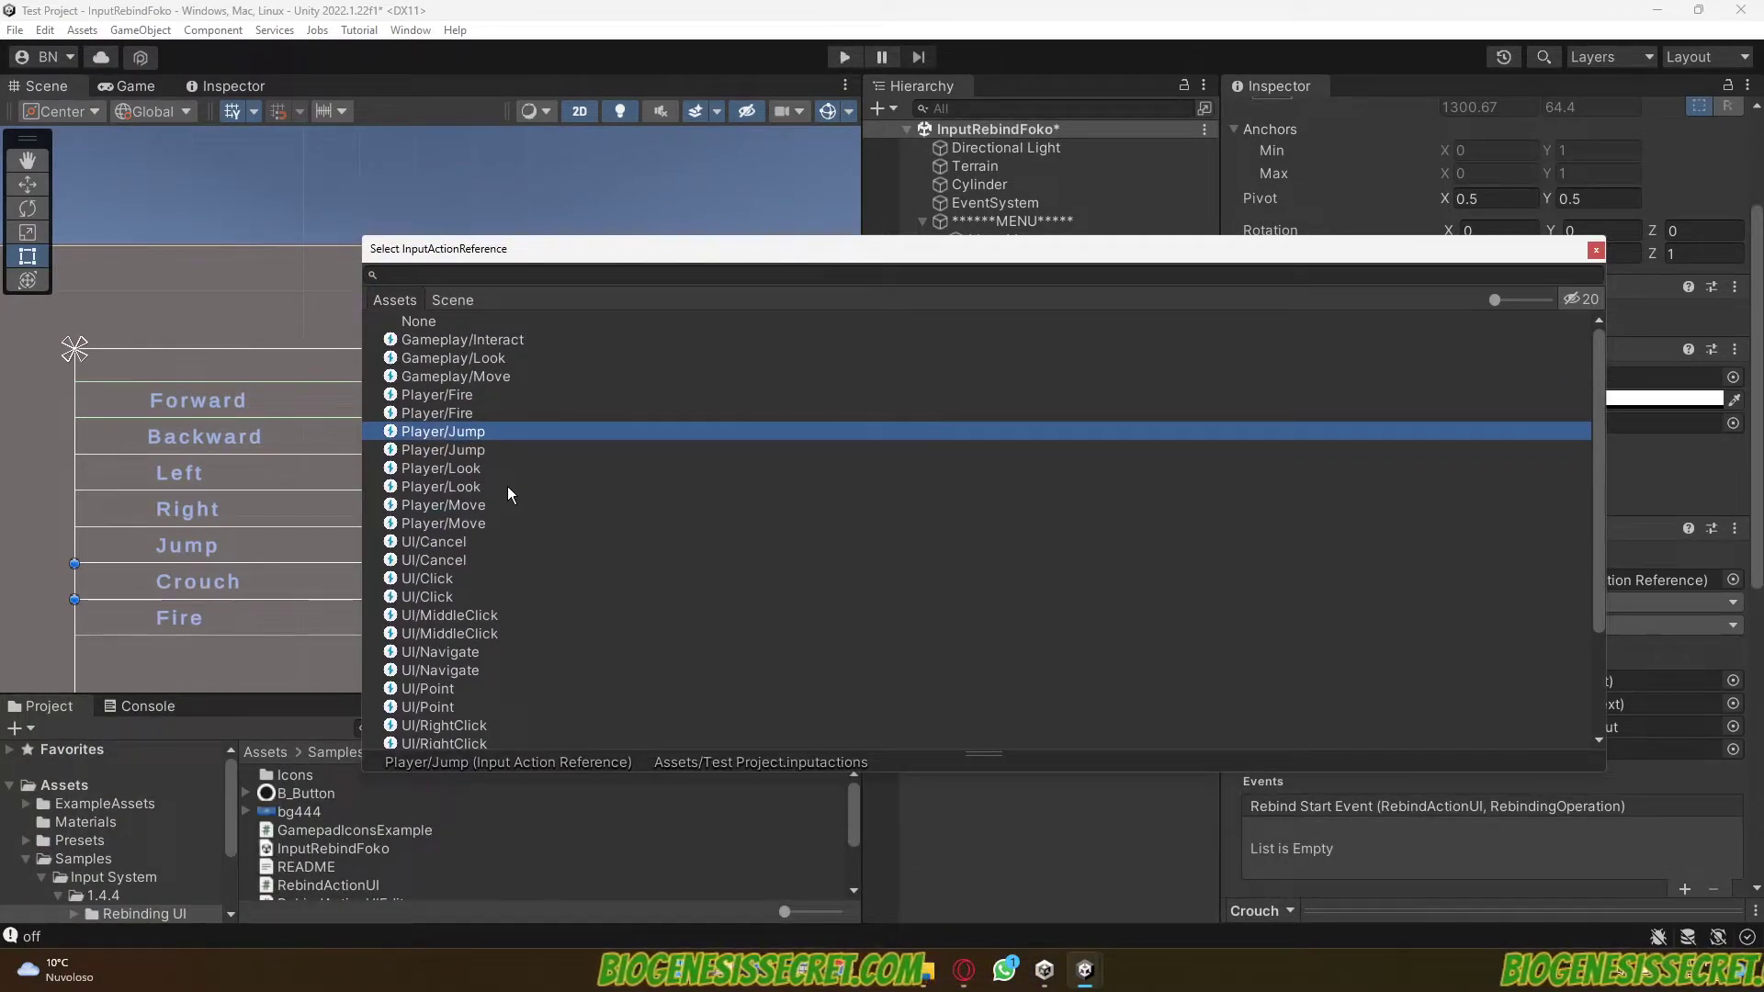
left_click(1596, 249)
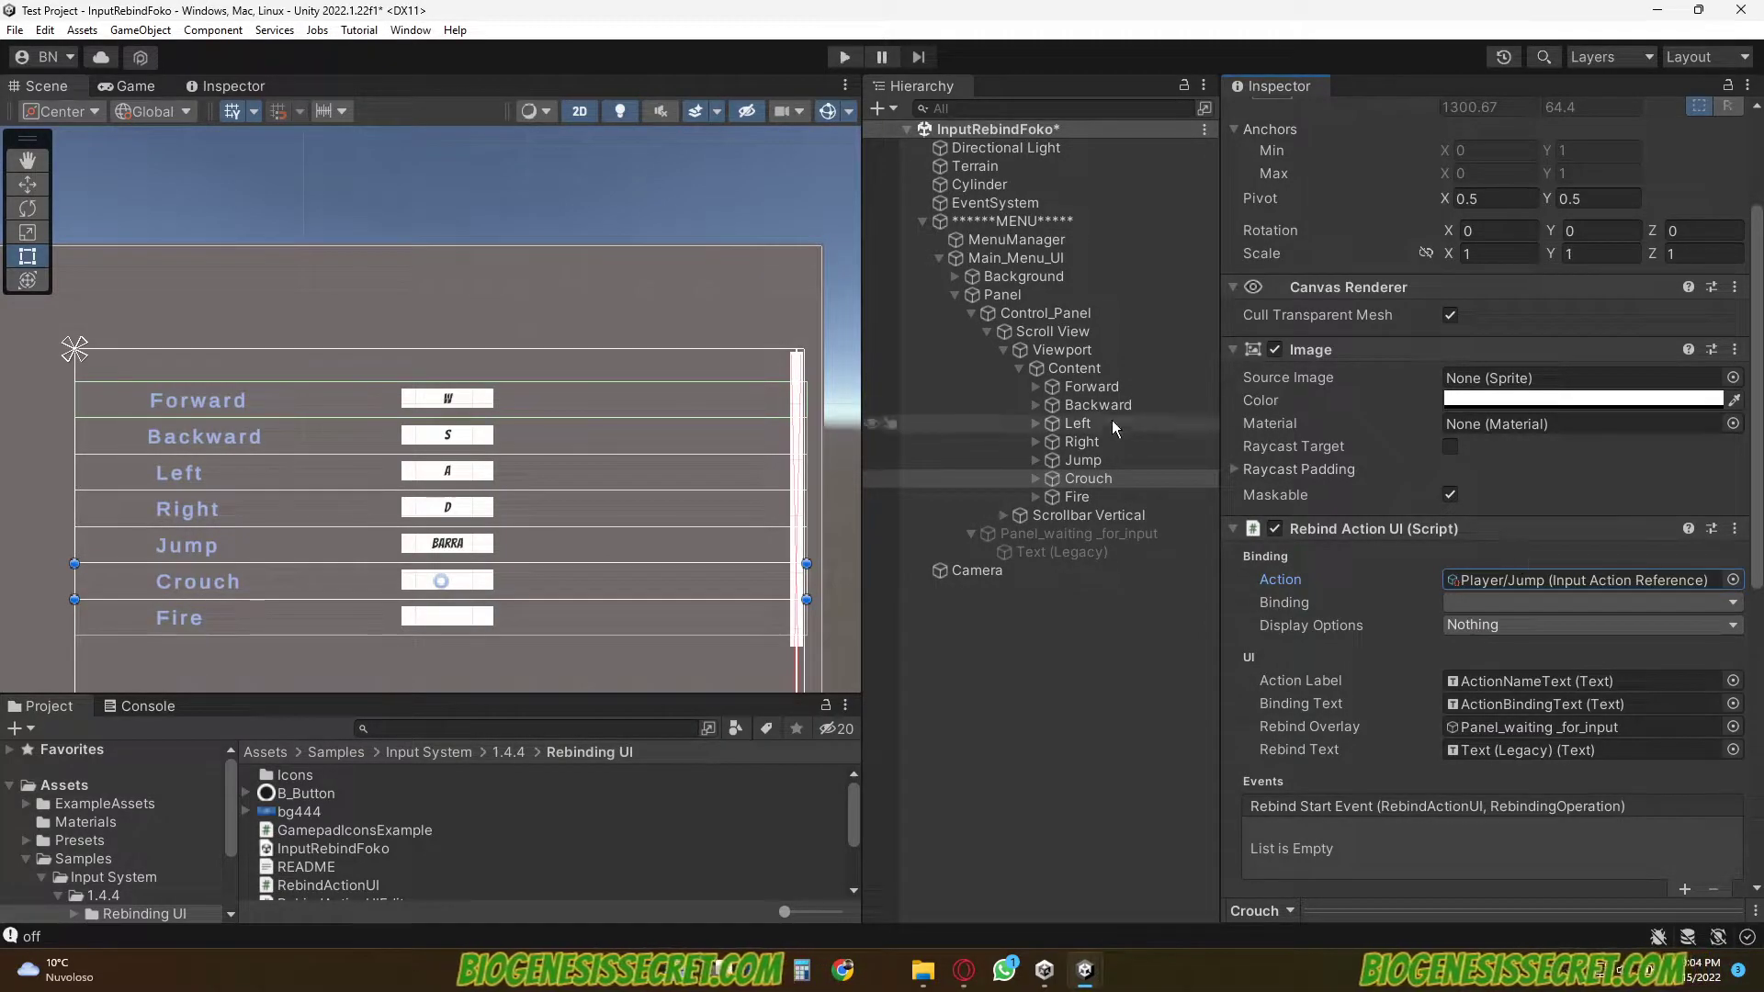
Choose Up: W (Keyboard&Mouse) as the binding in the Forward entry's Rebind Action UI
left_click(1104, 385)
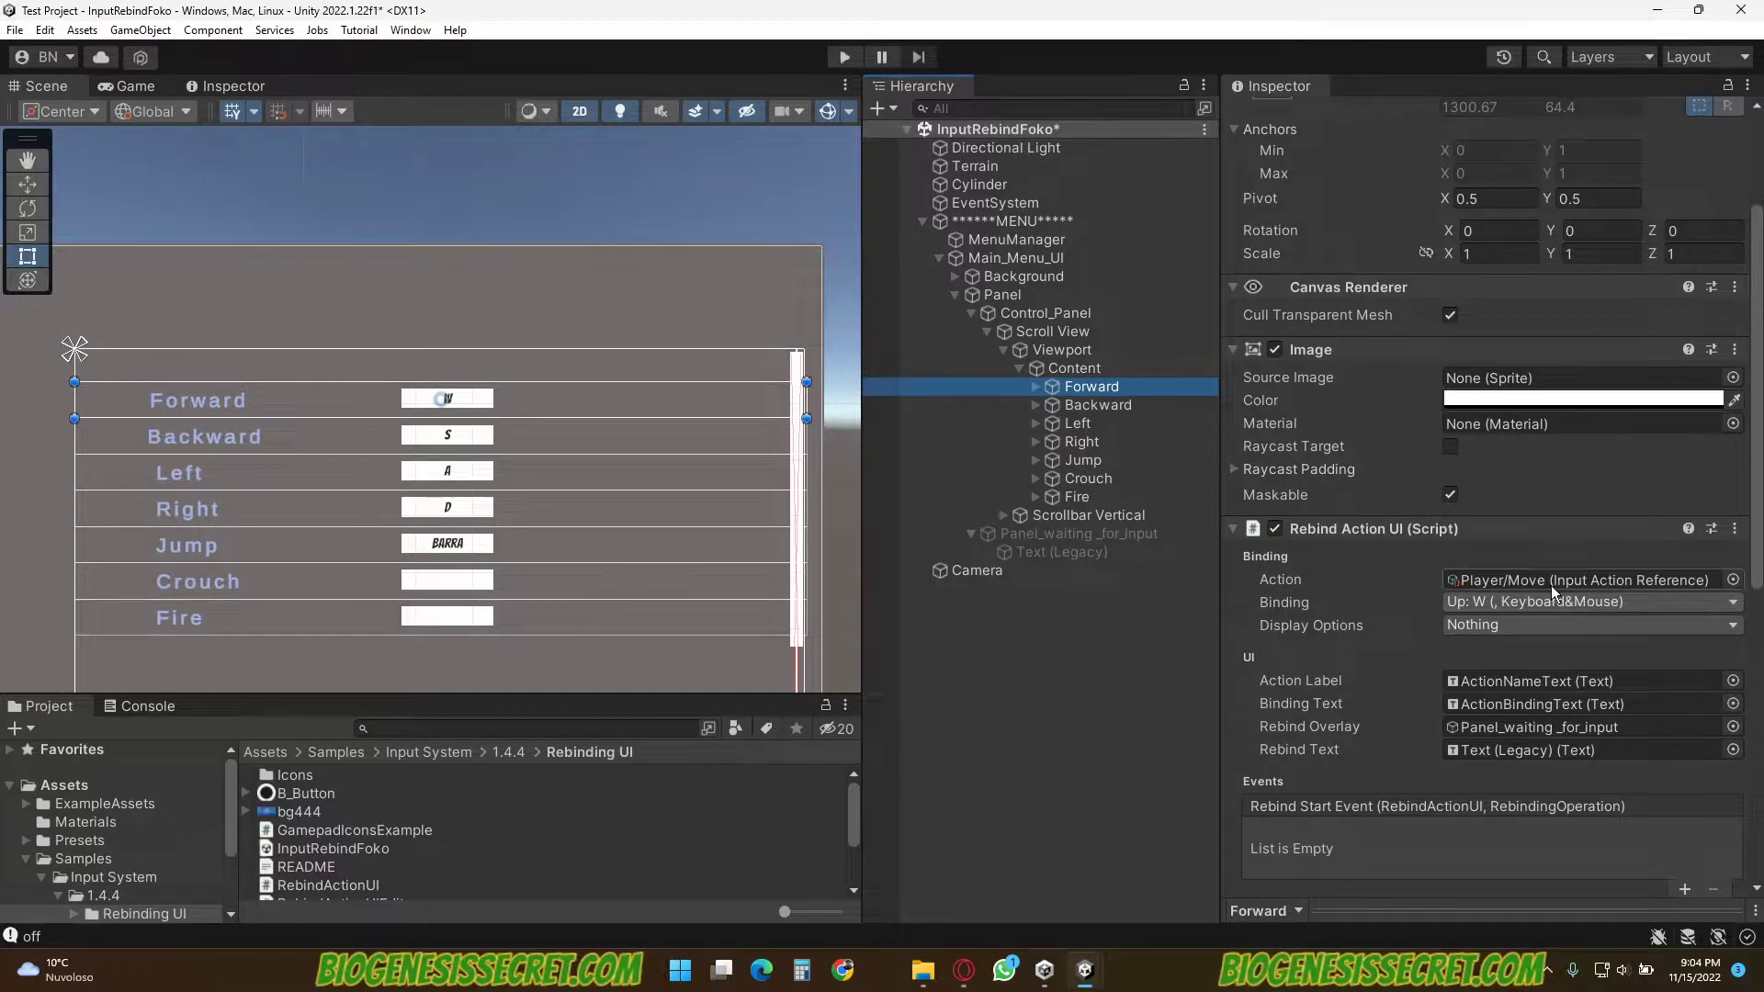
left_click(1628, 599)
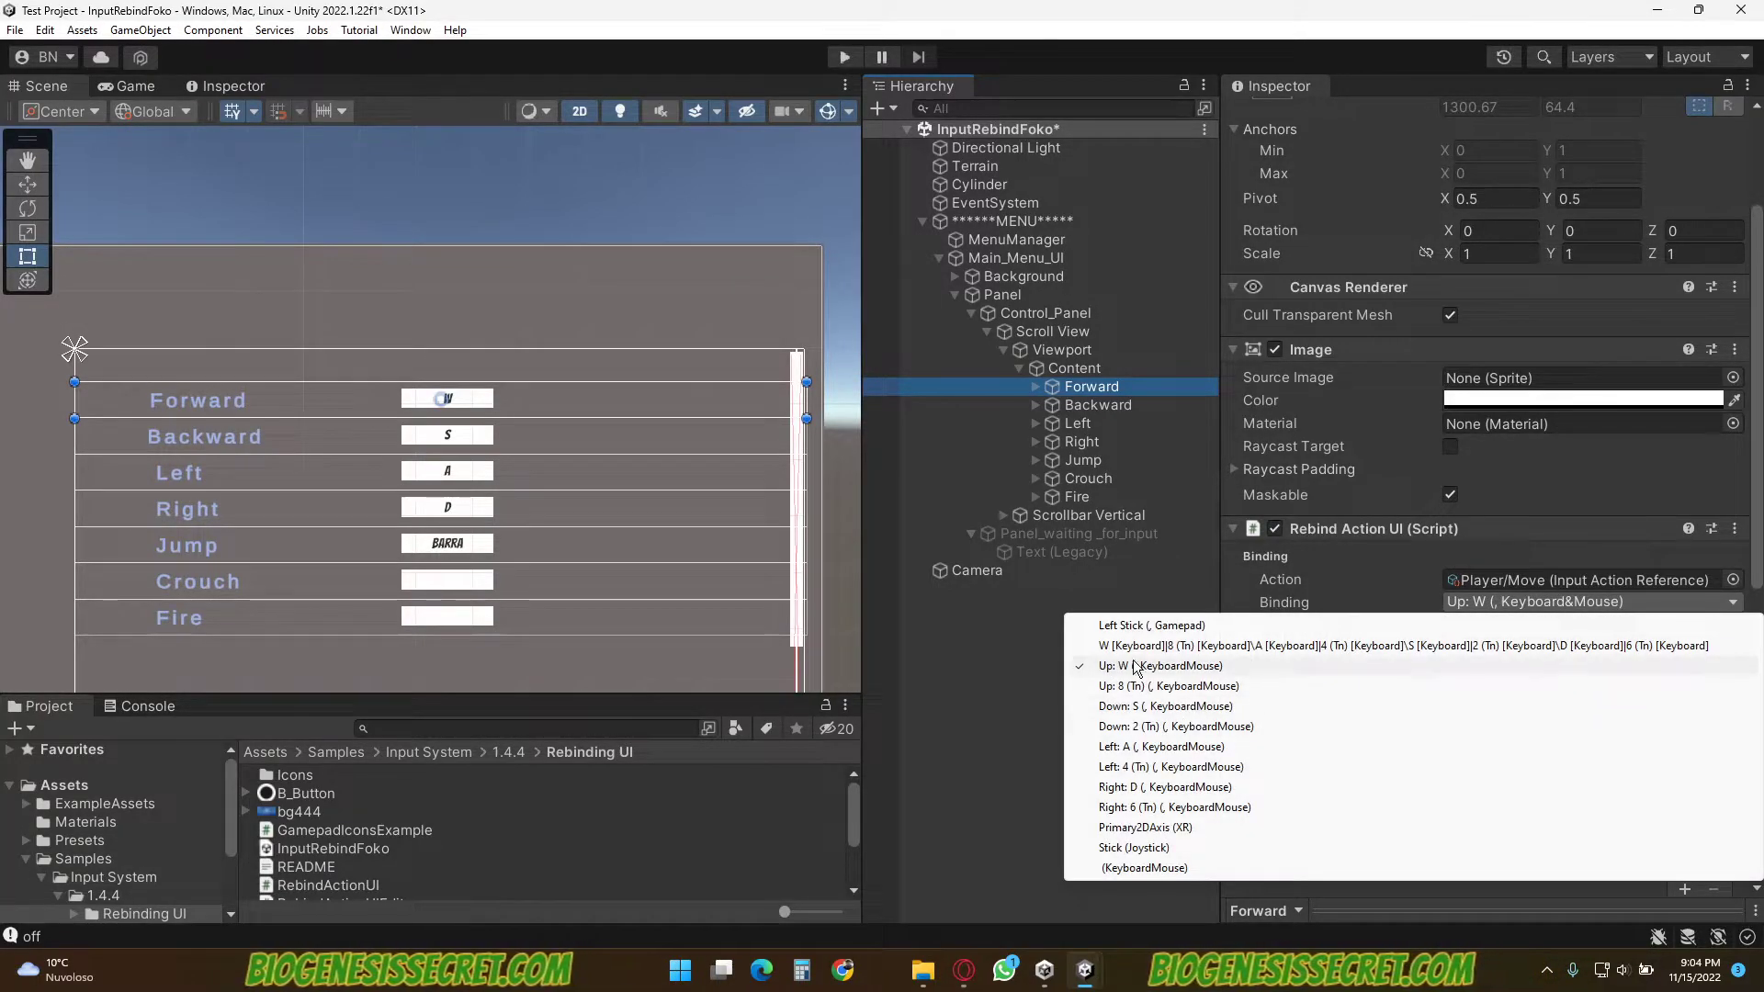
left_click(1141, 668)
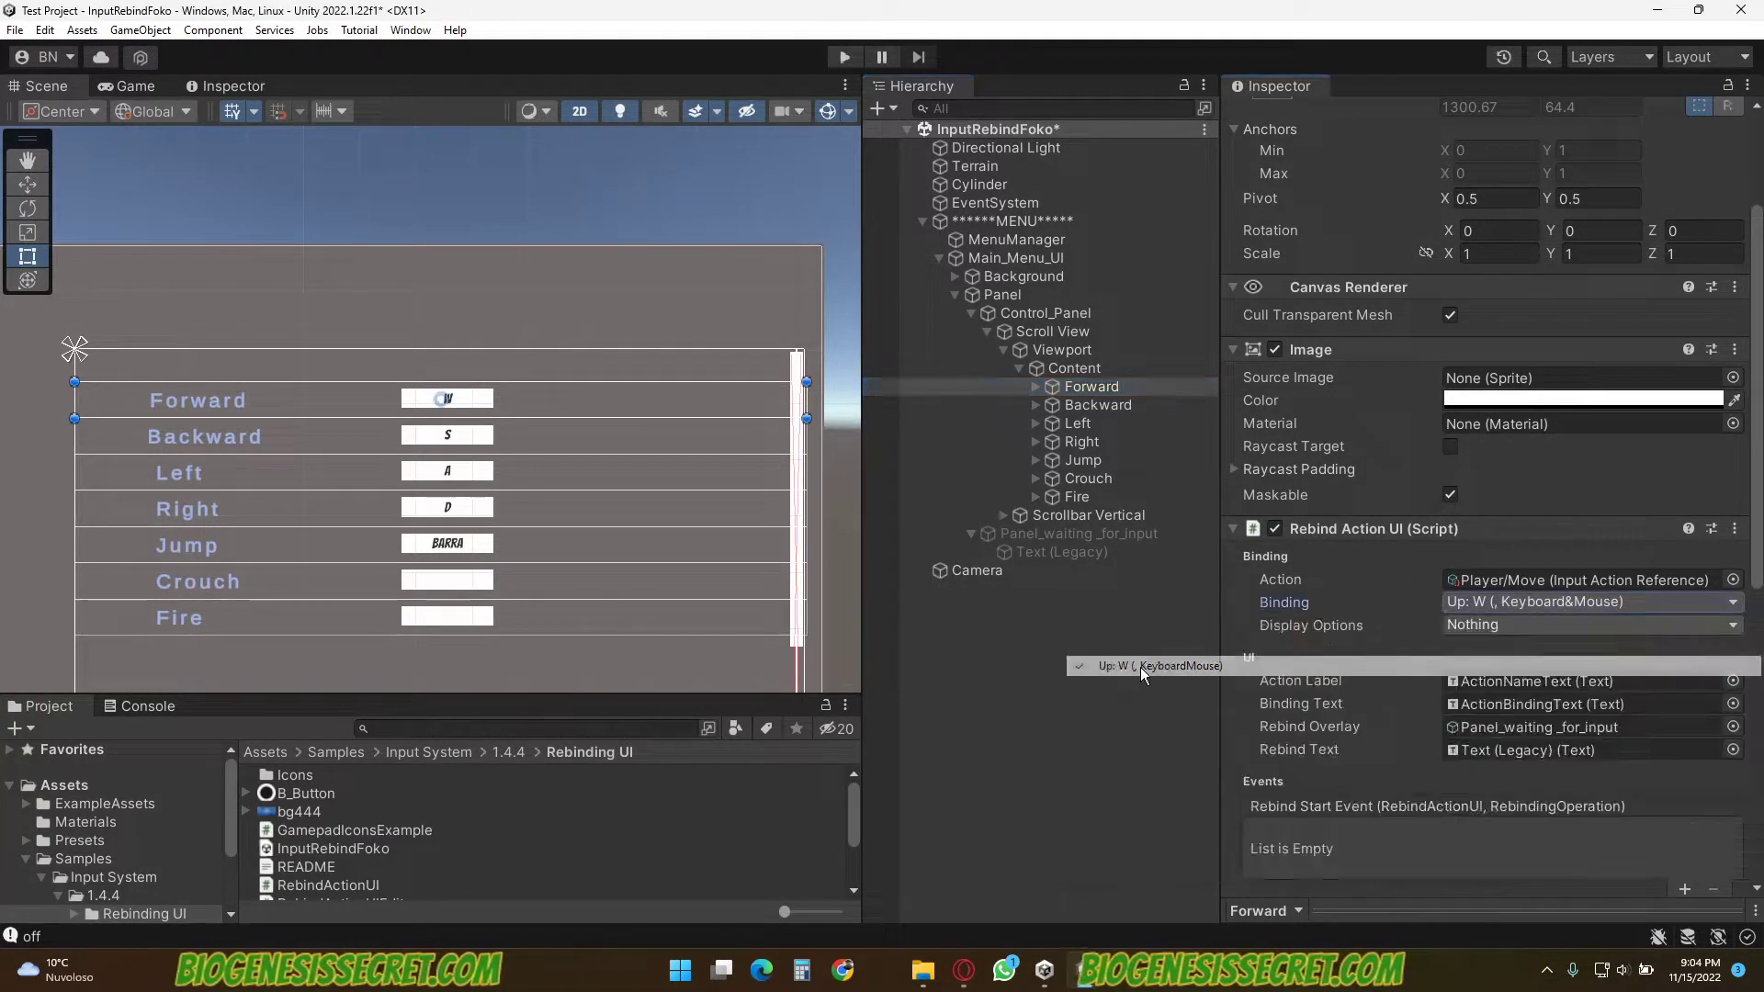
Set On Click of Forward's TriggerRebindButton to the Forward object with RebindActionUI.StartInteractiveRebind
left_click(1036, 386)
left_click(1086, 420)
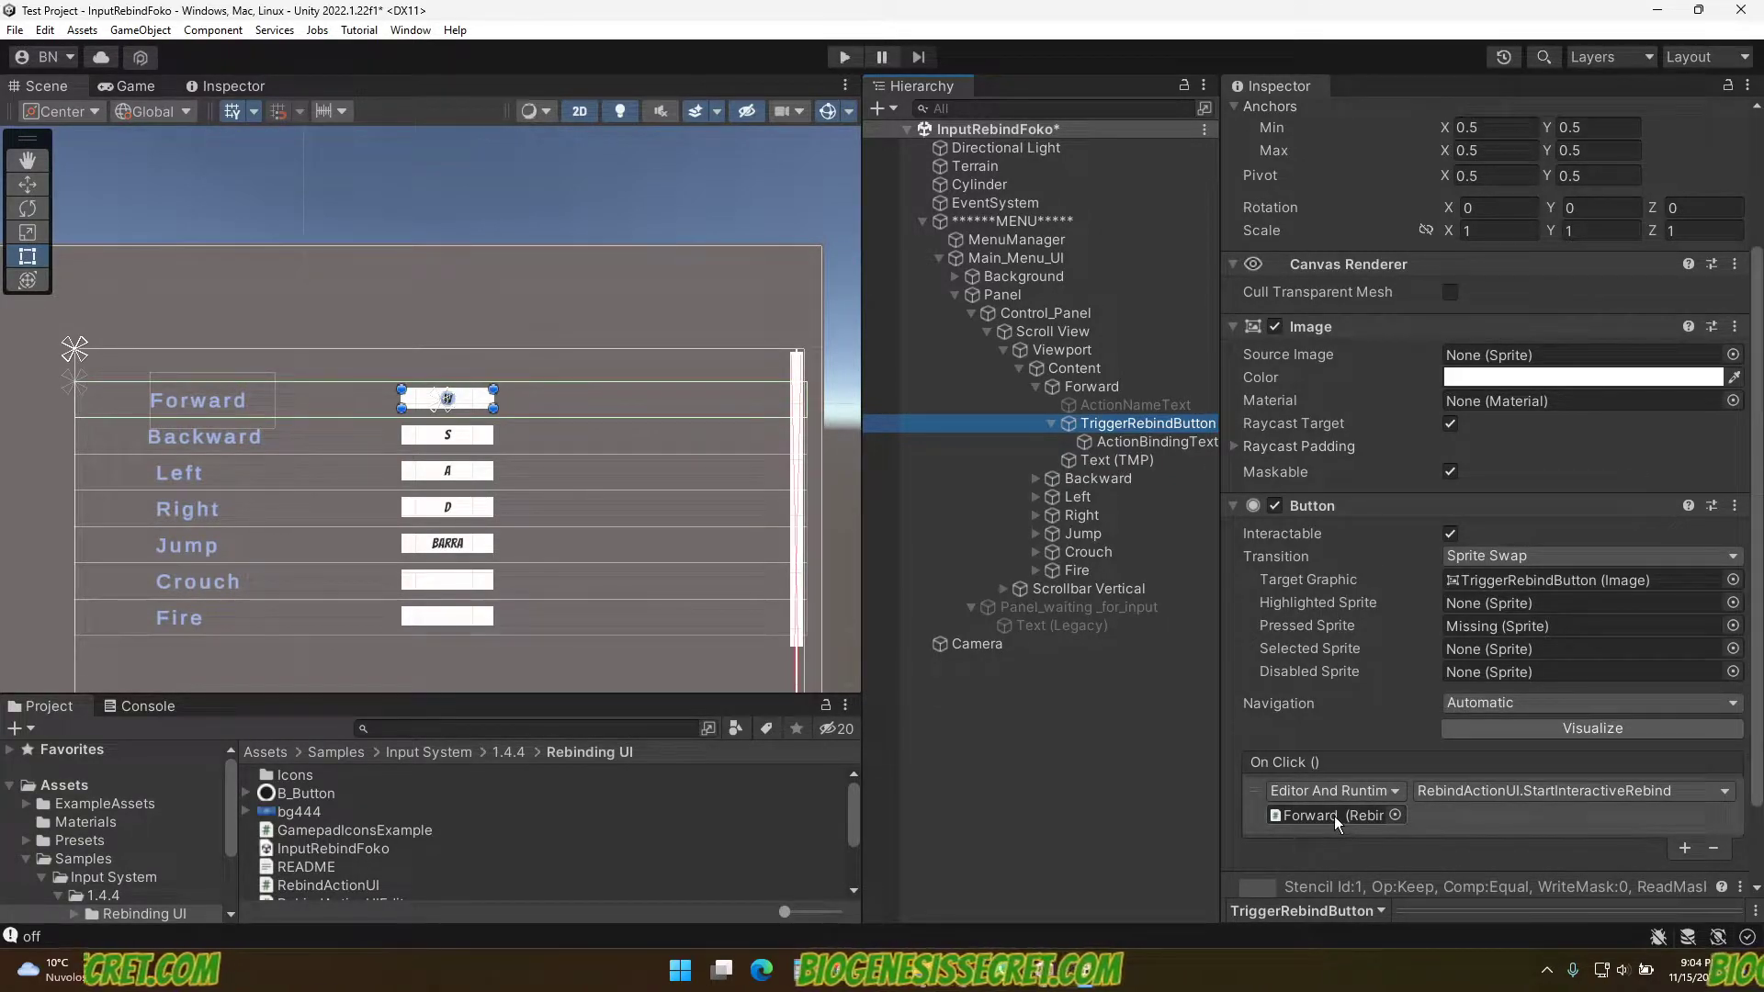
left_click_drag(1083, 384, 1314, 792)
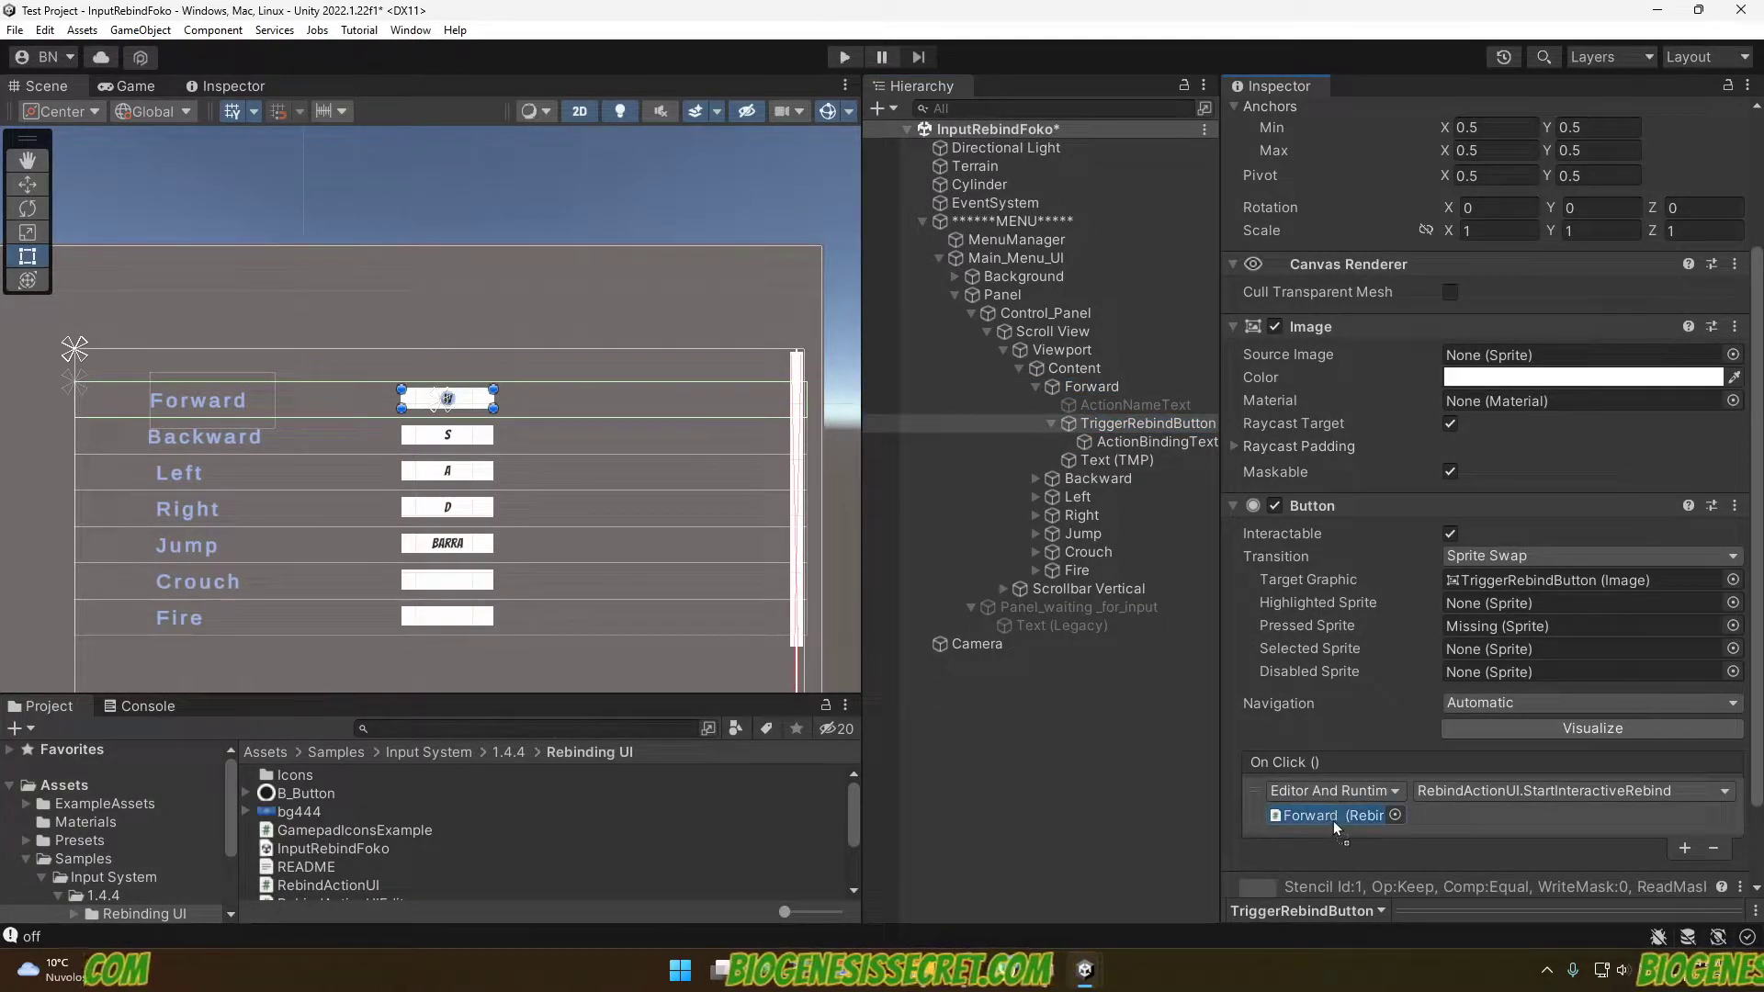
left_click(1502, 791)
mouse_move(1489, 769)
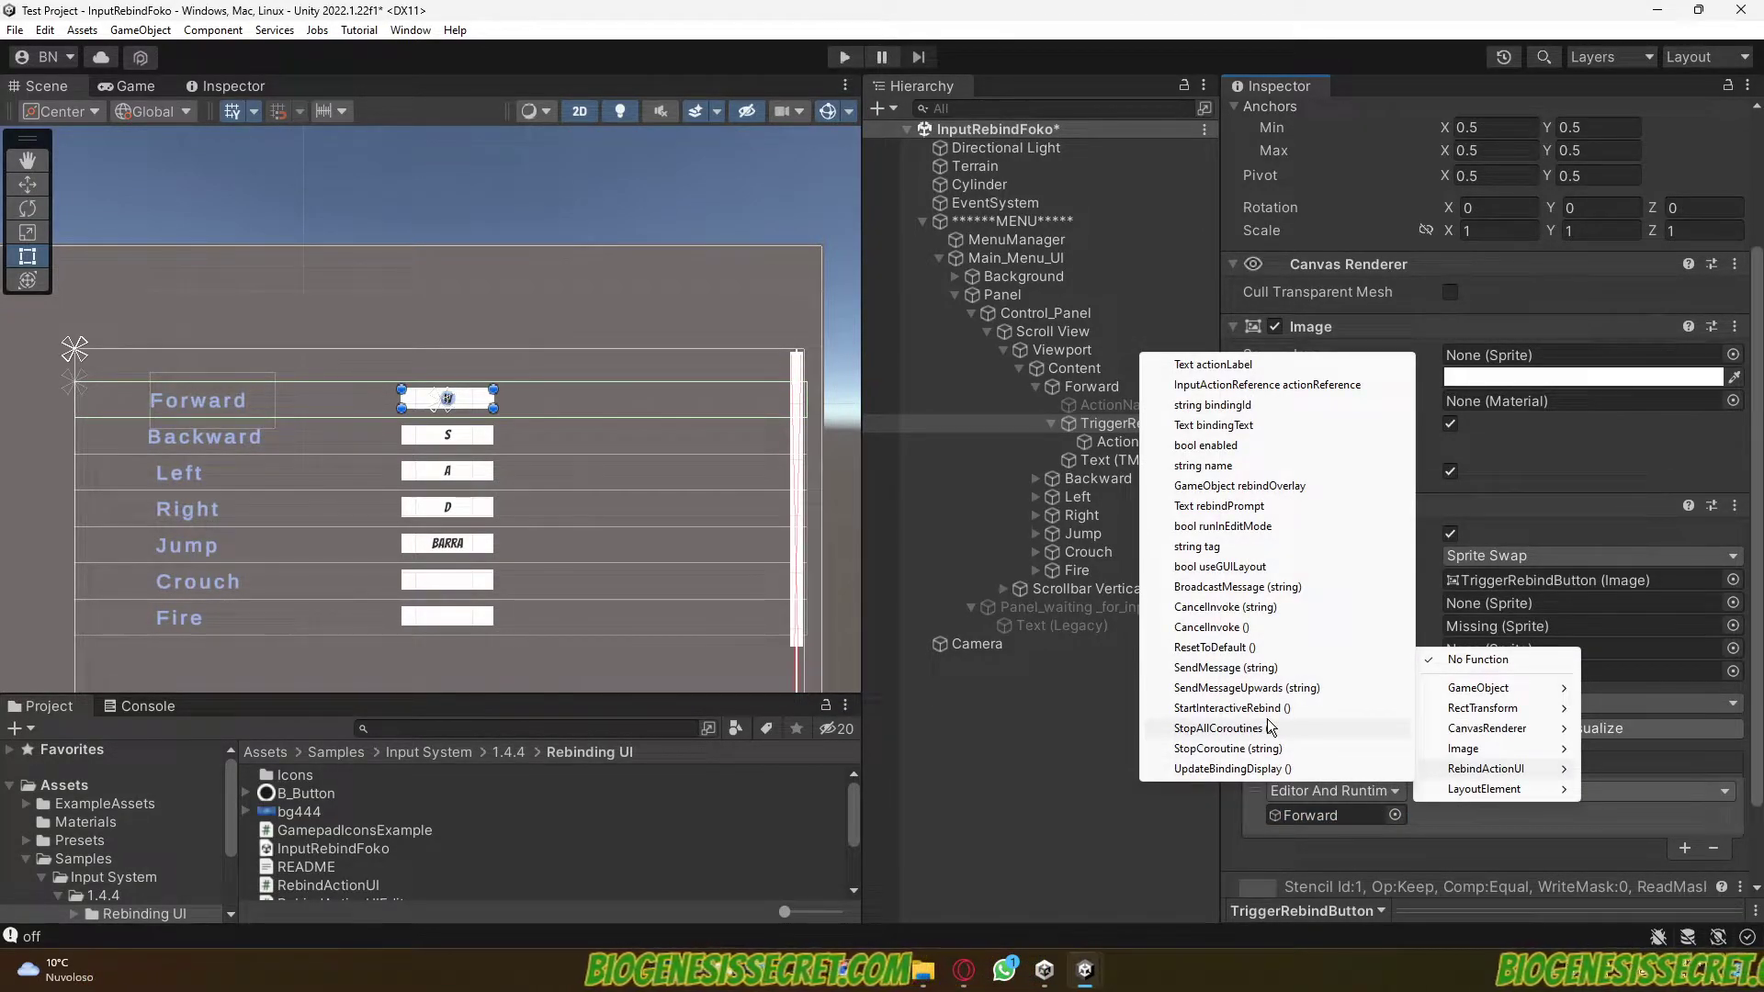
left_click(1231, 709)
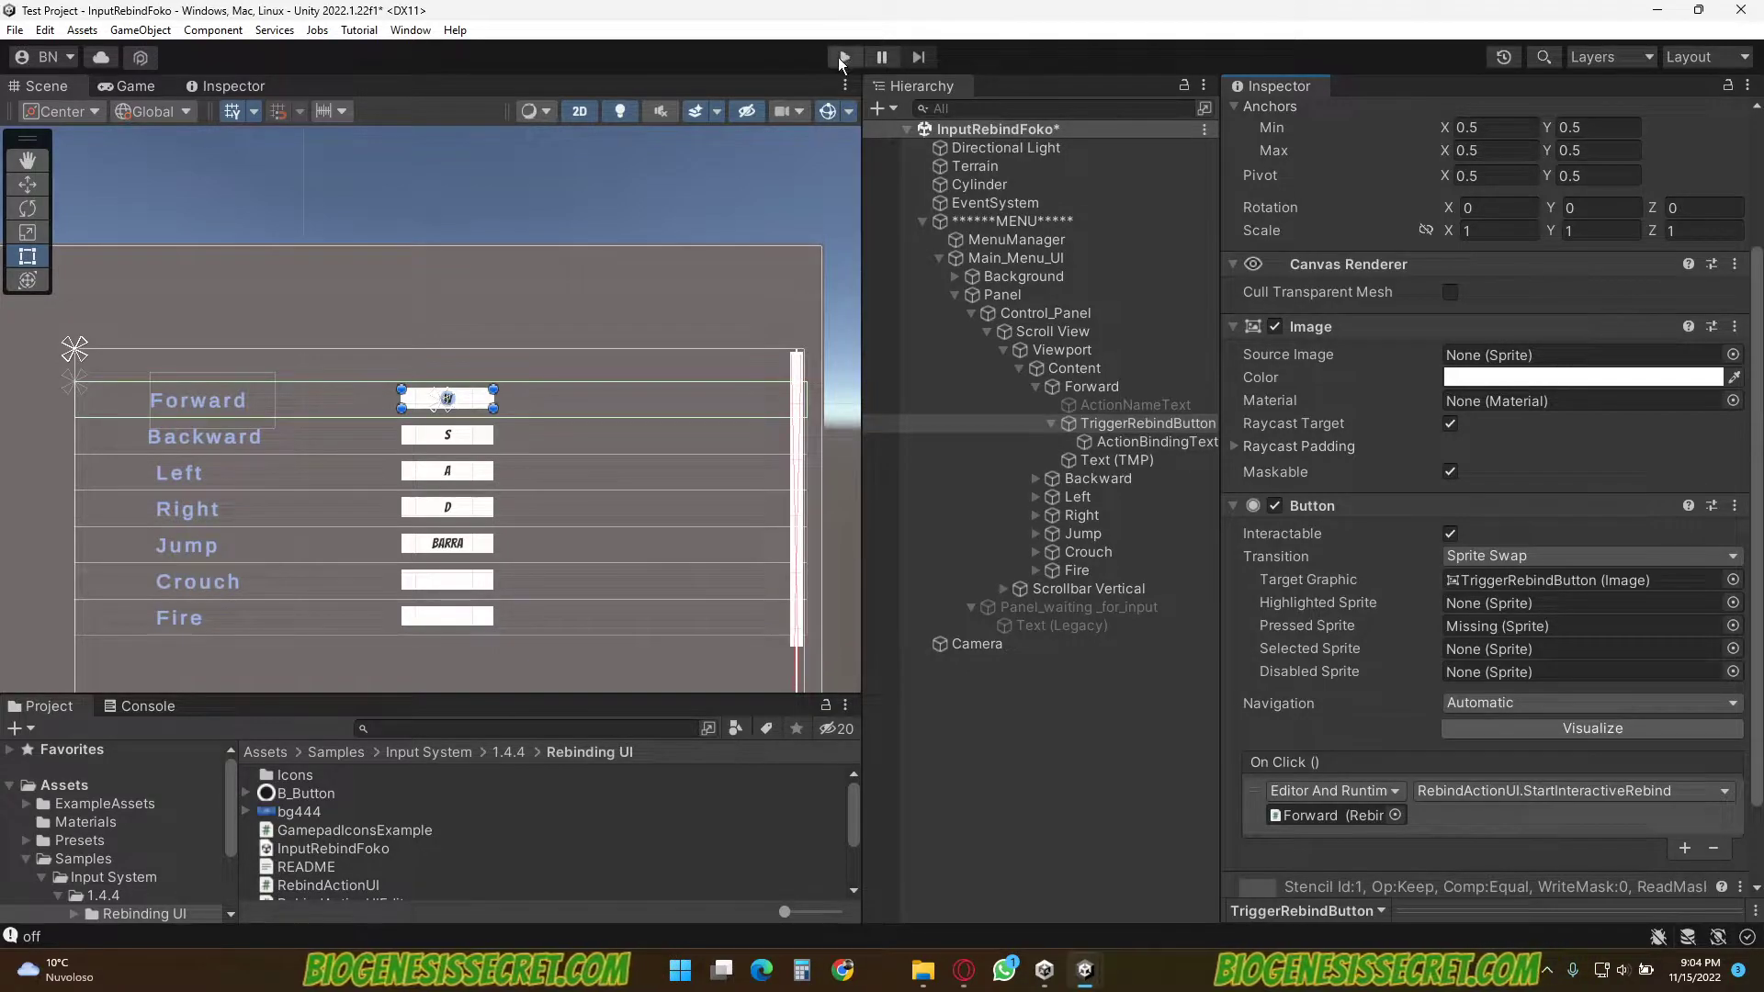
Check Forward and its Panel_waiting_for_input overlay, and test rebinding Forward to Q in play mode
left_click(1083, 386)
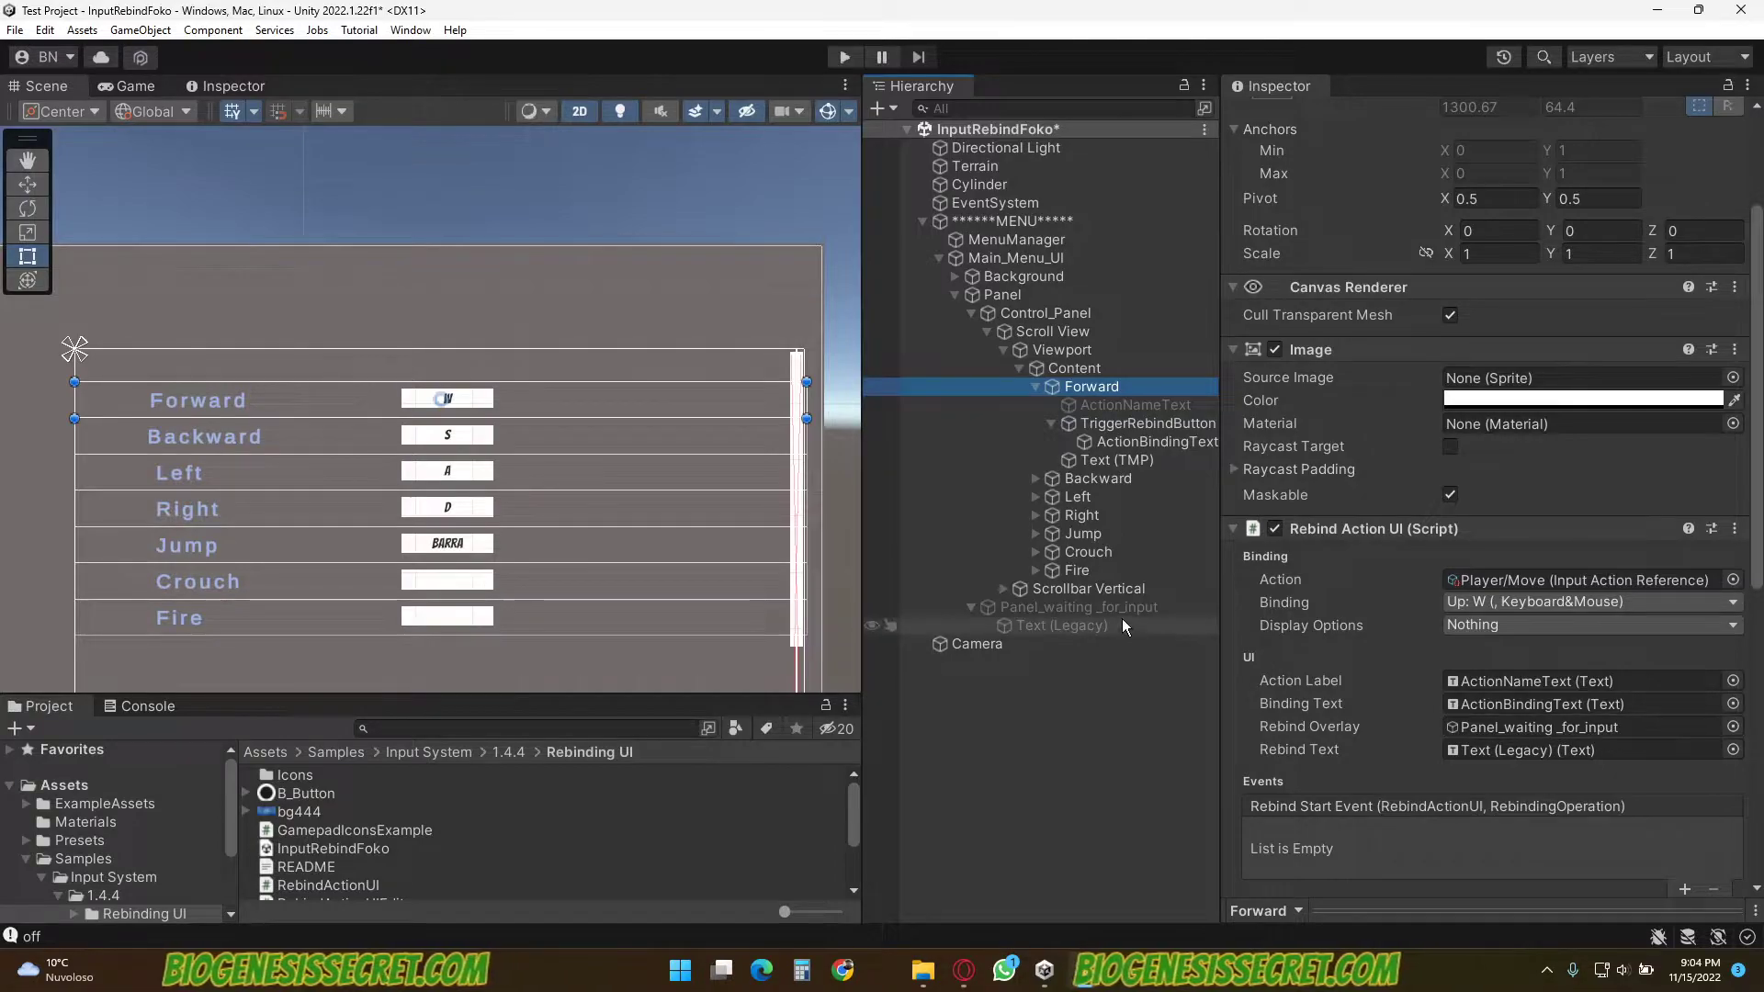
left_click(1053, 606)
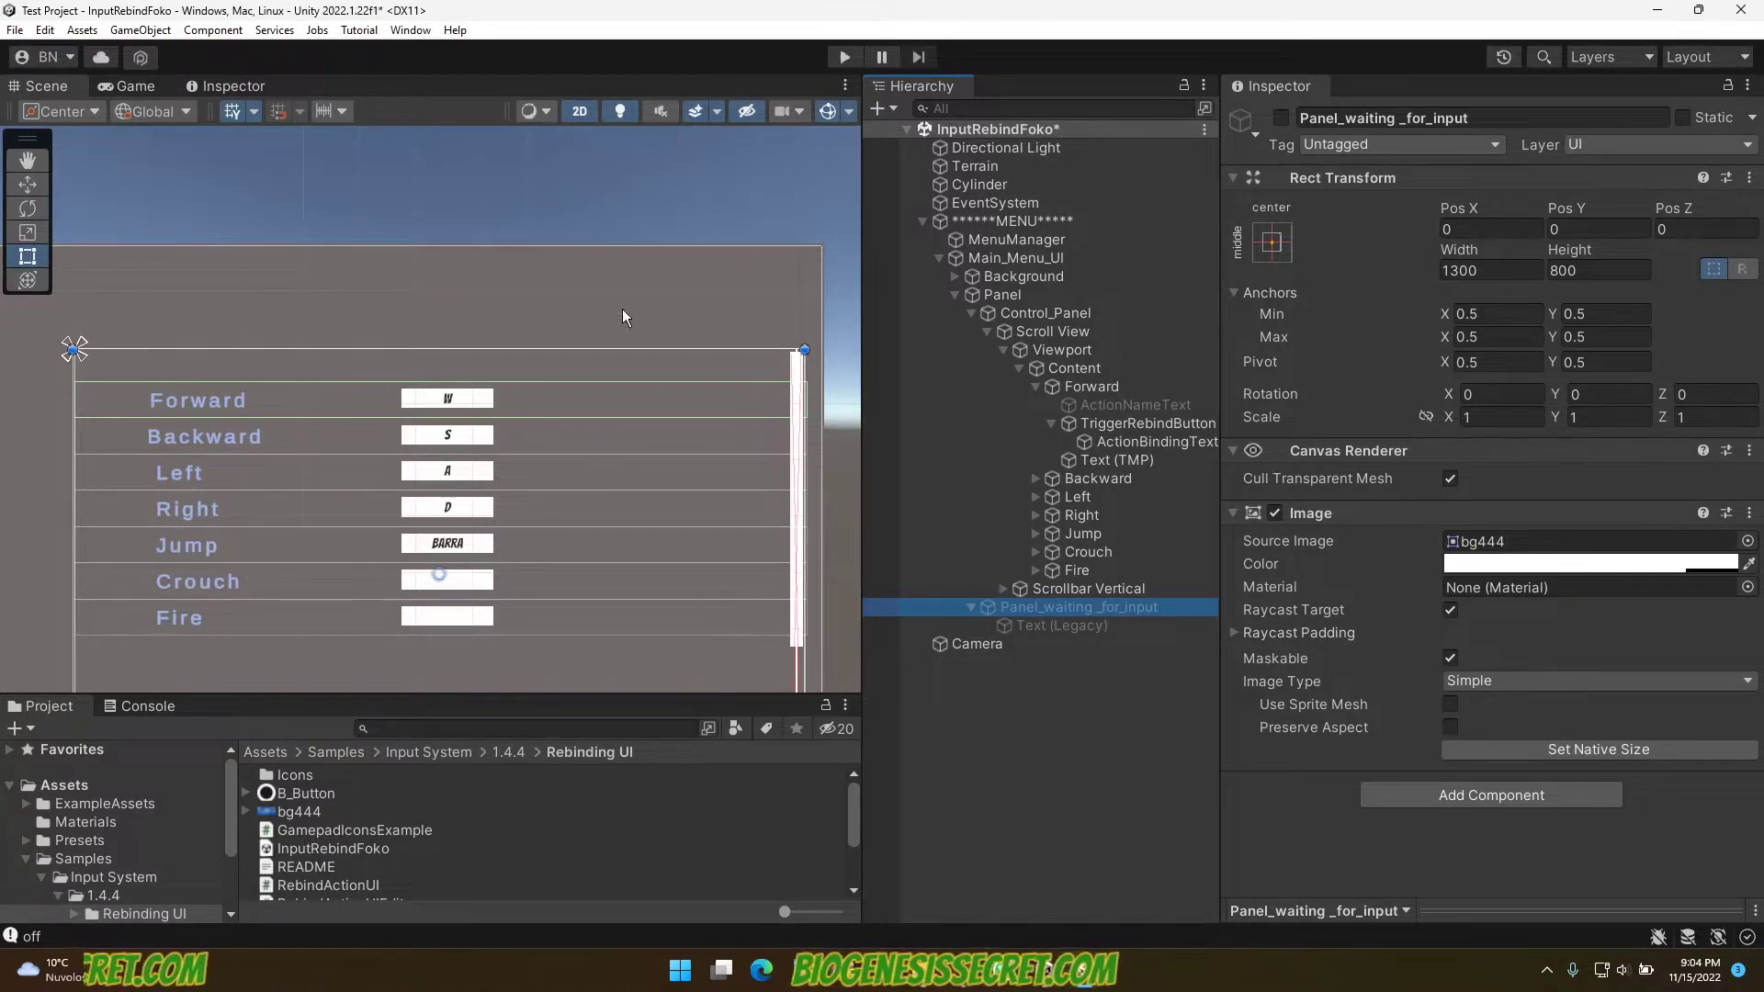
left_click(844, 57)
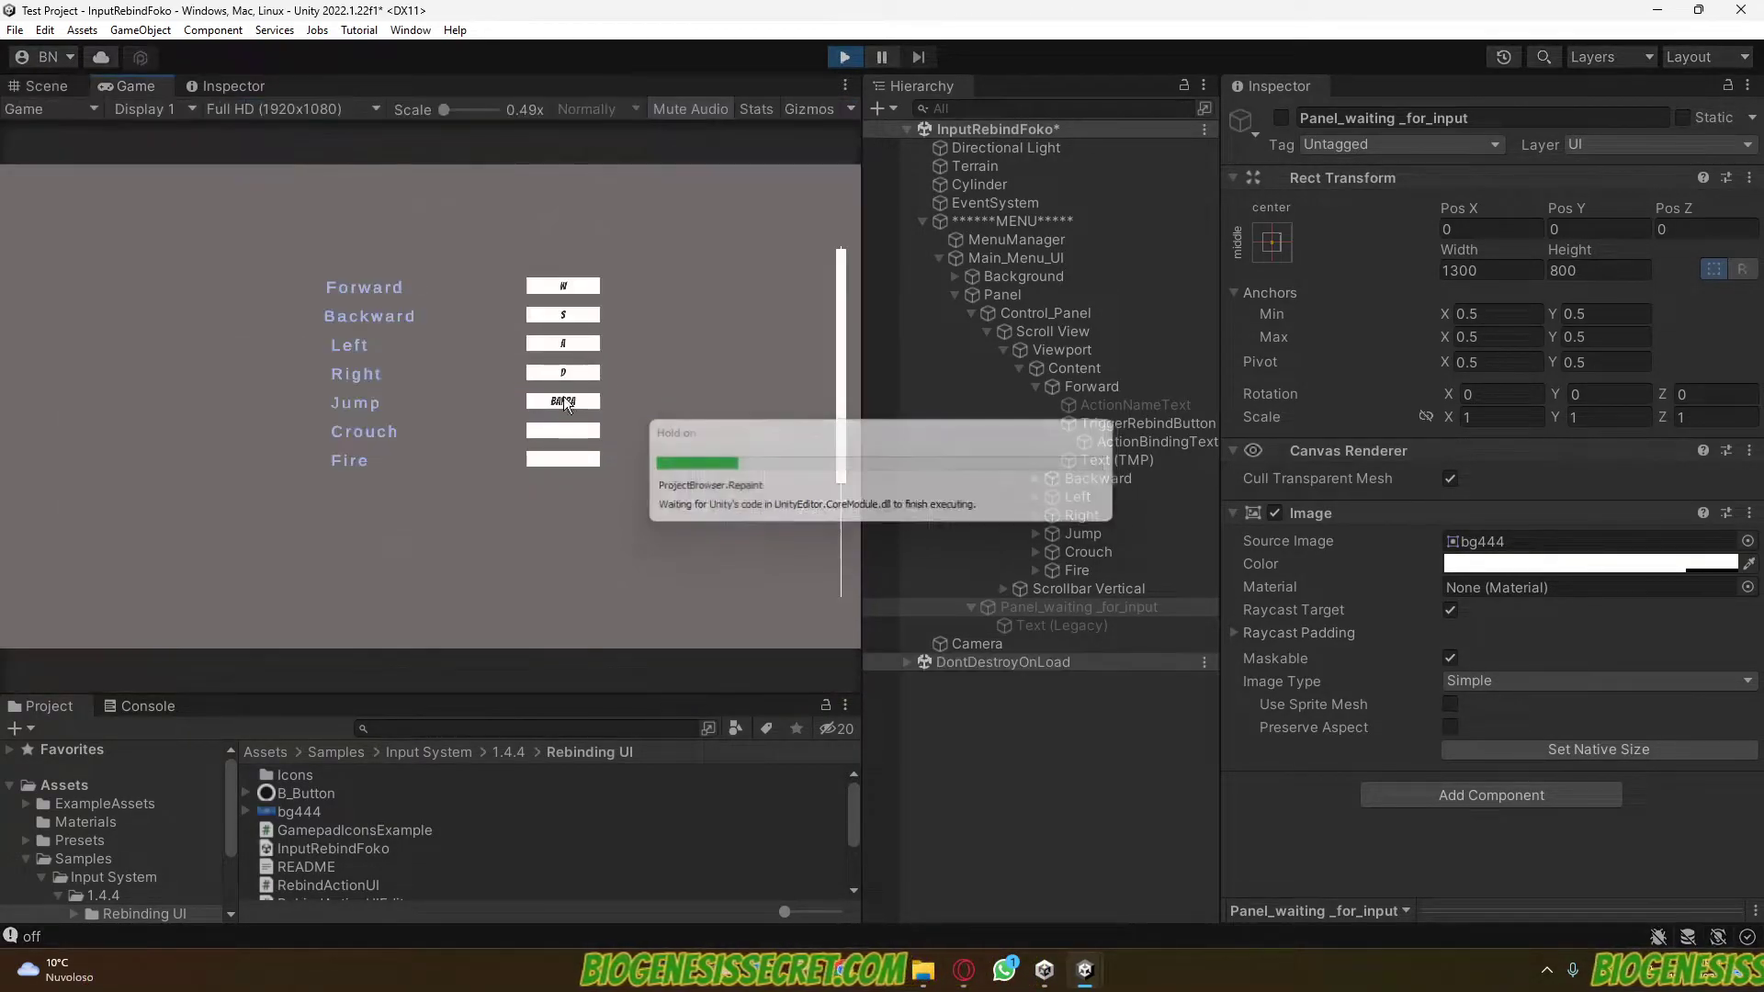
left_click(565, 287)
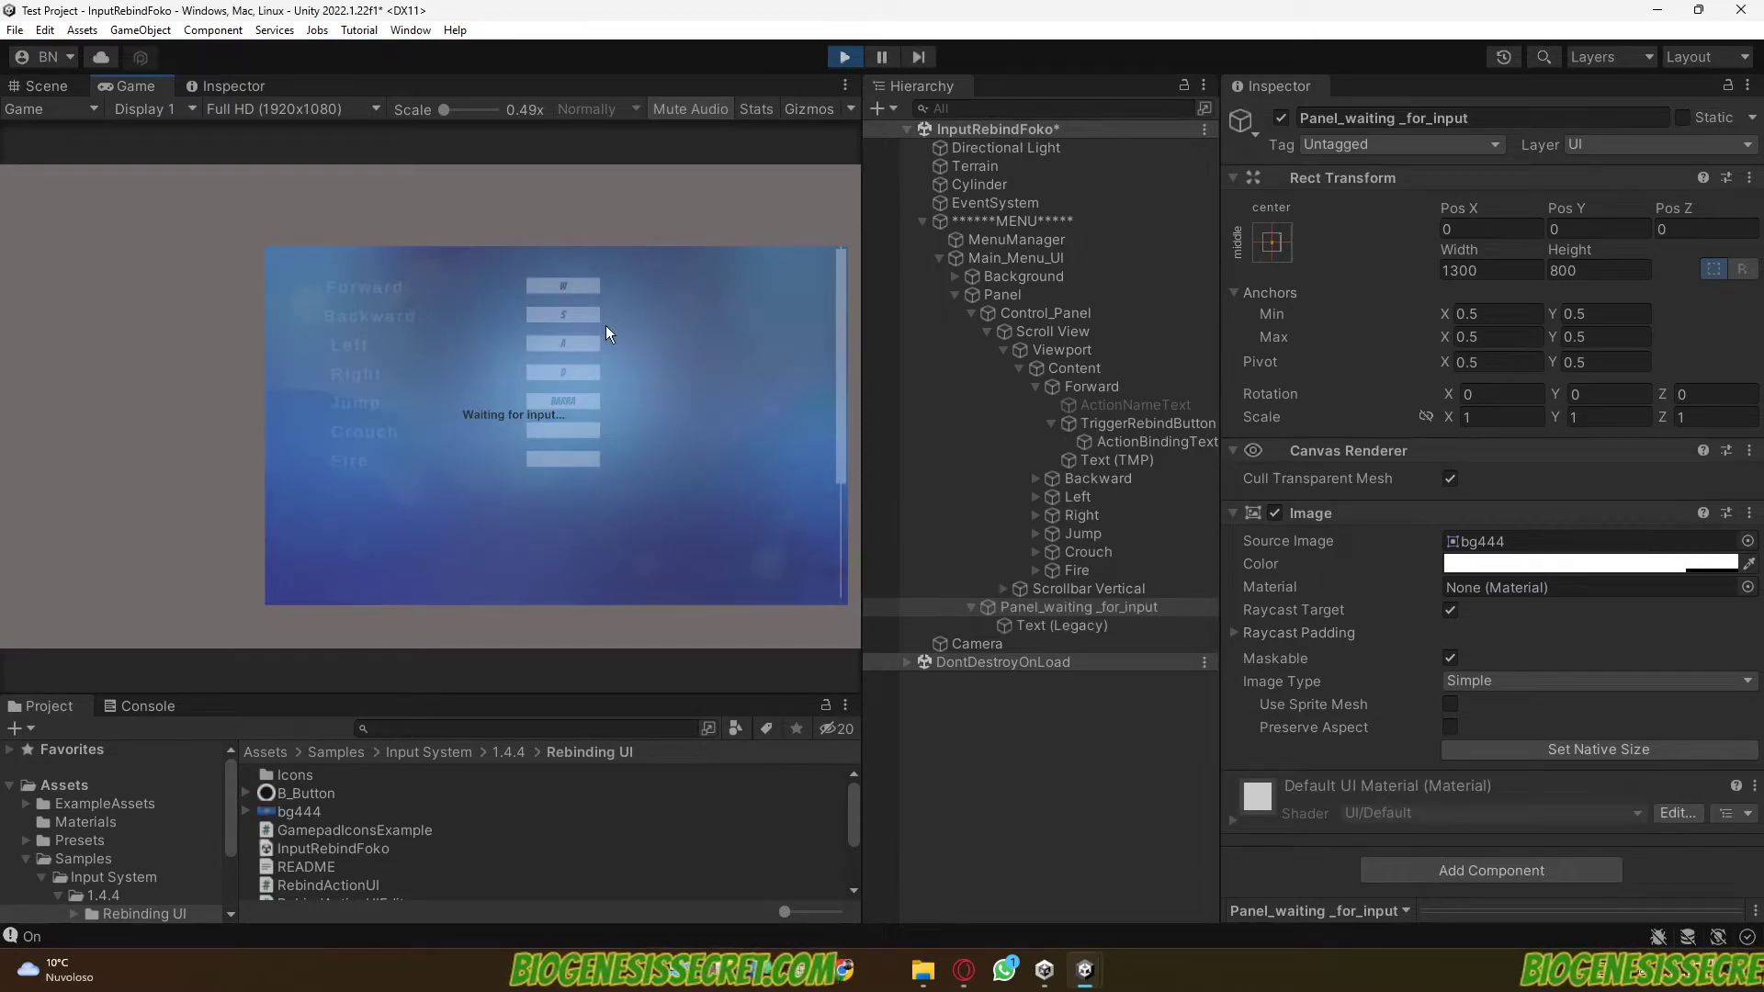
key("q")
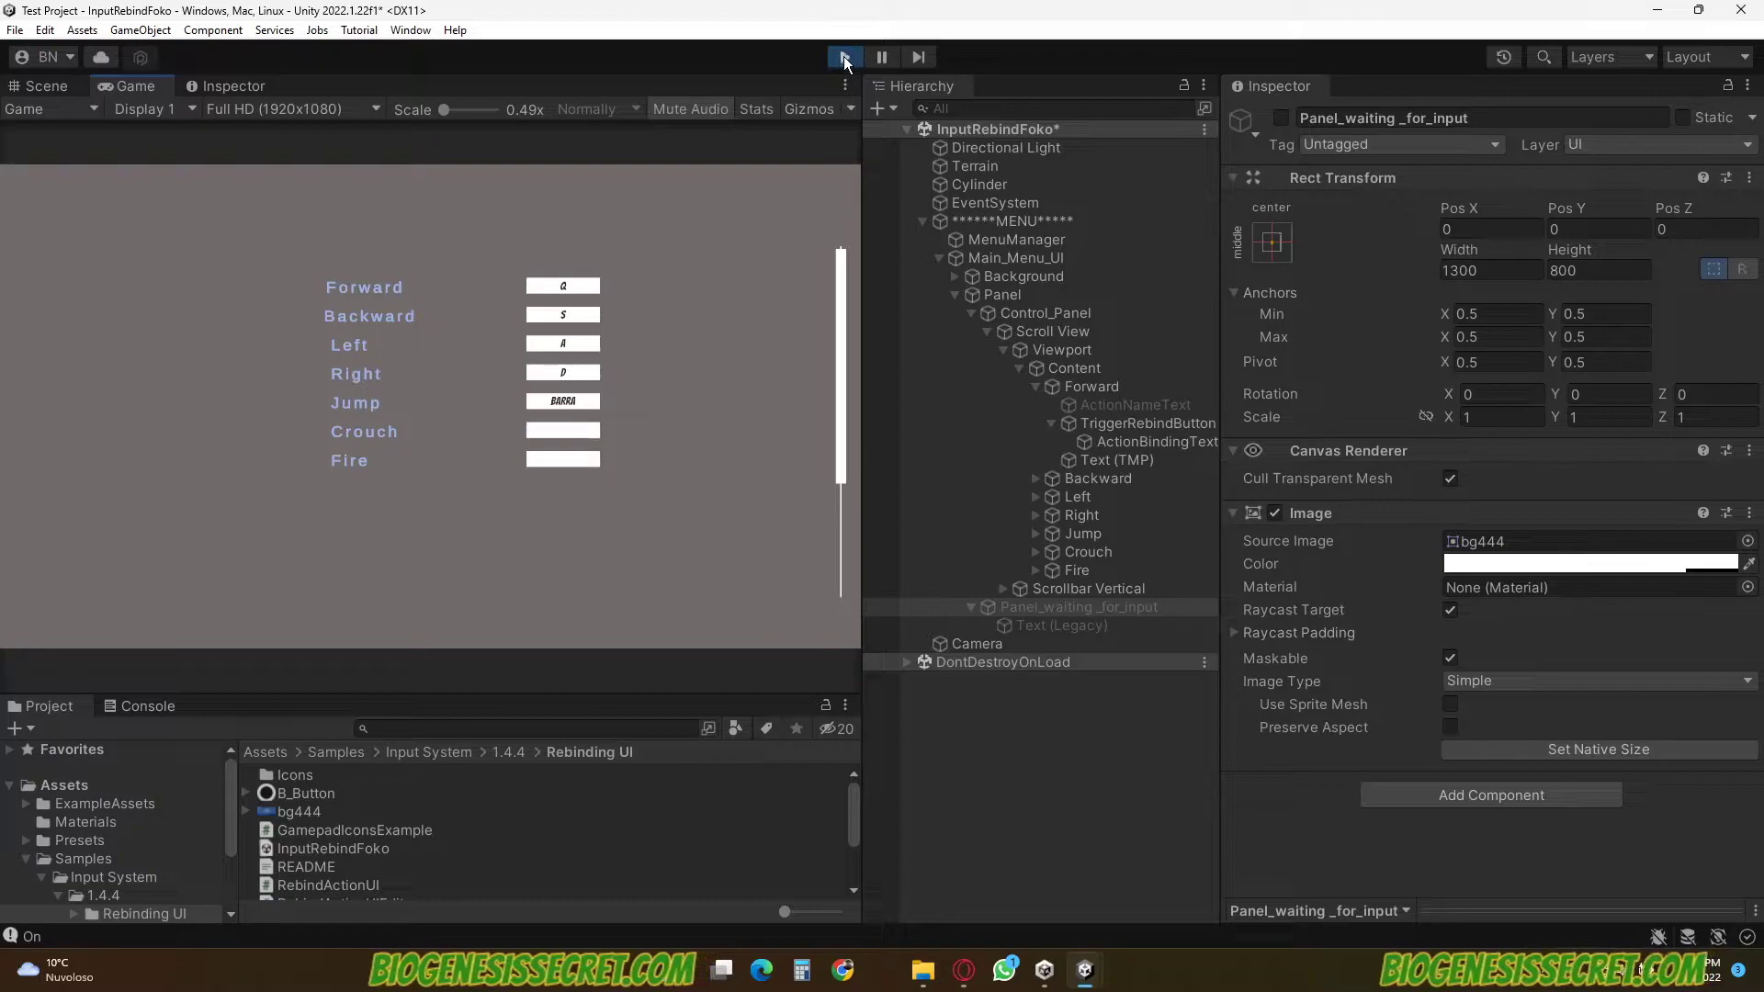
Deactivate and reactivate the ******MENU***** object in the running game, and exit play mode
left_click(1011, 225)
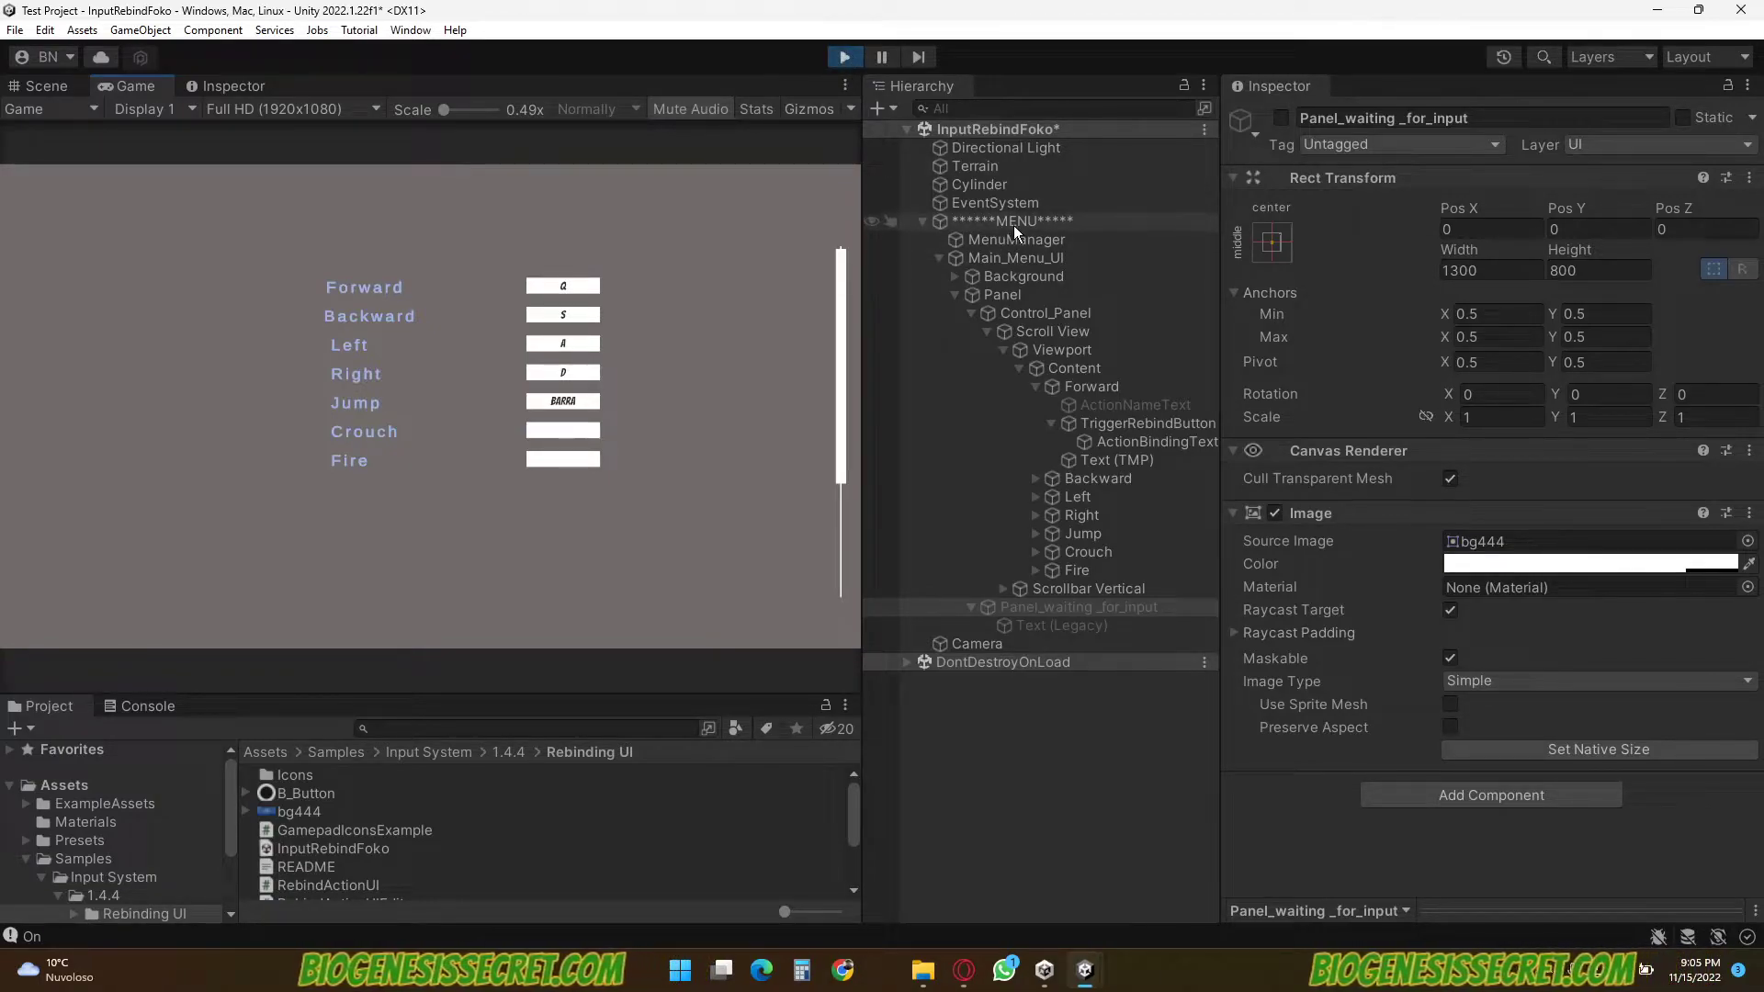
left_click(1280, 117)
left_click(1280, 118)
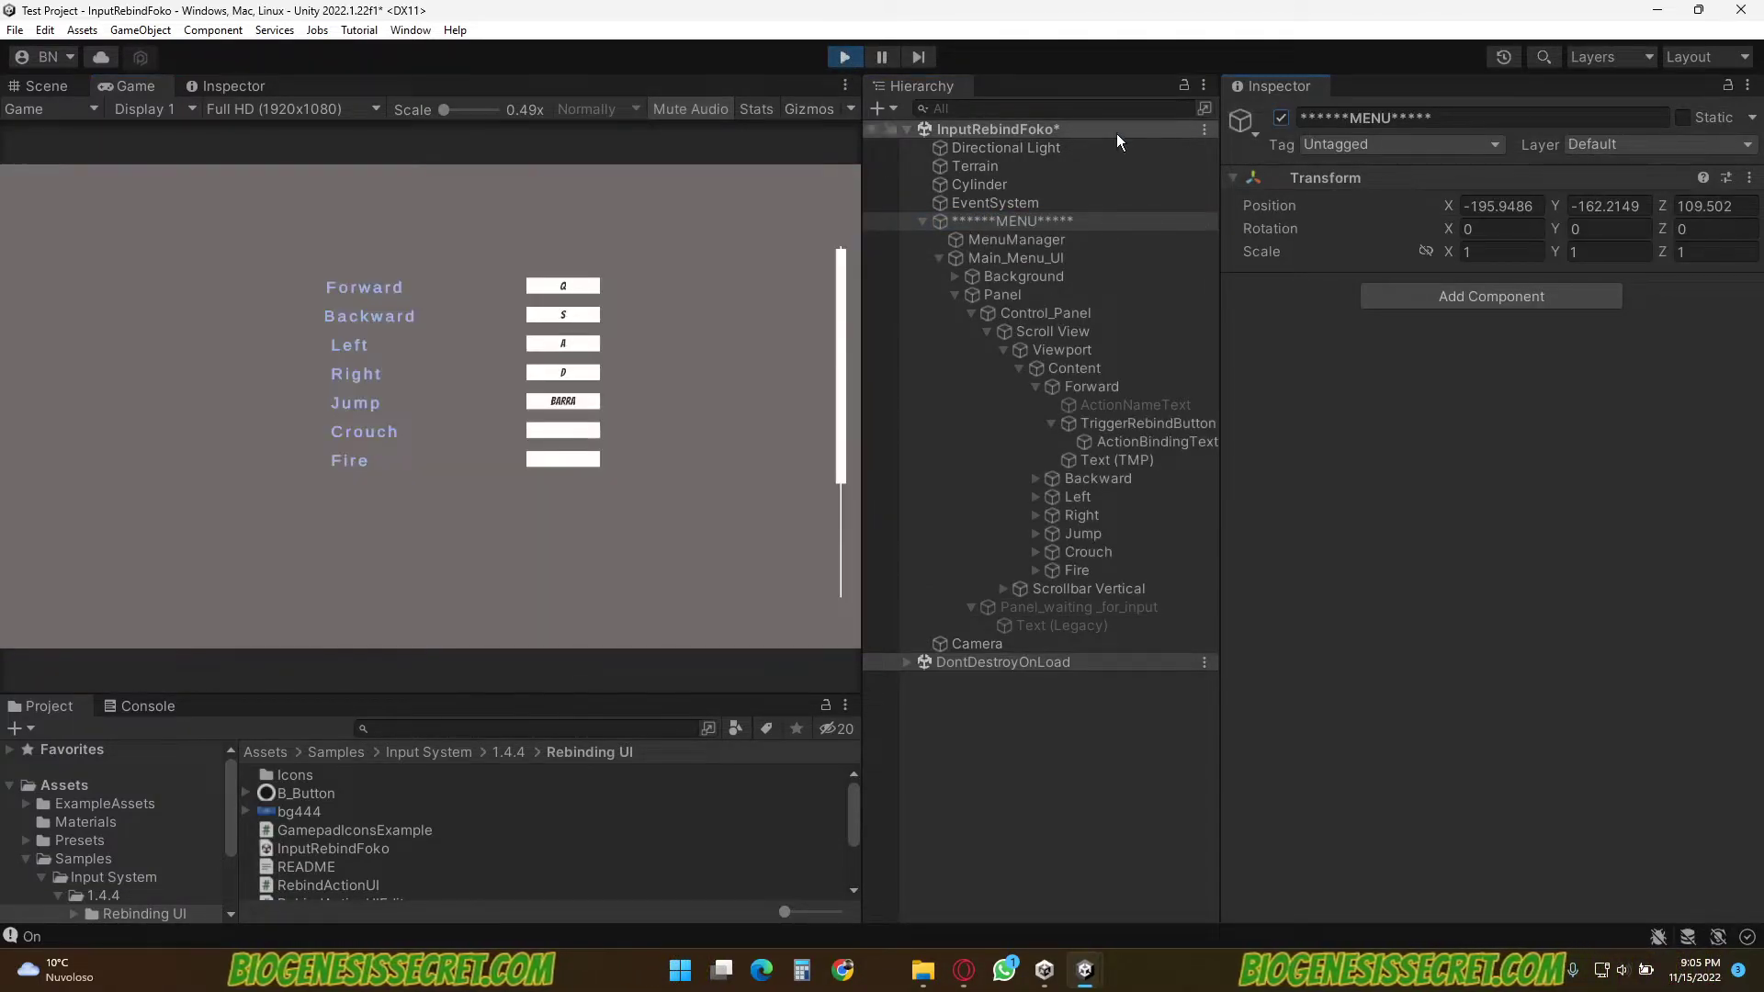
key("ctrl+p")
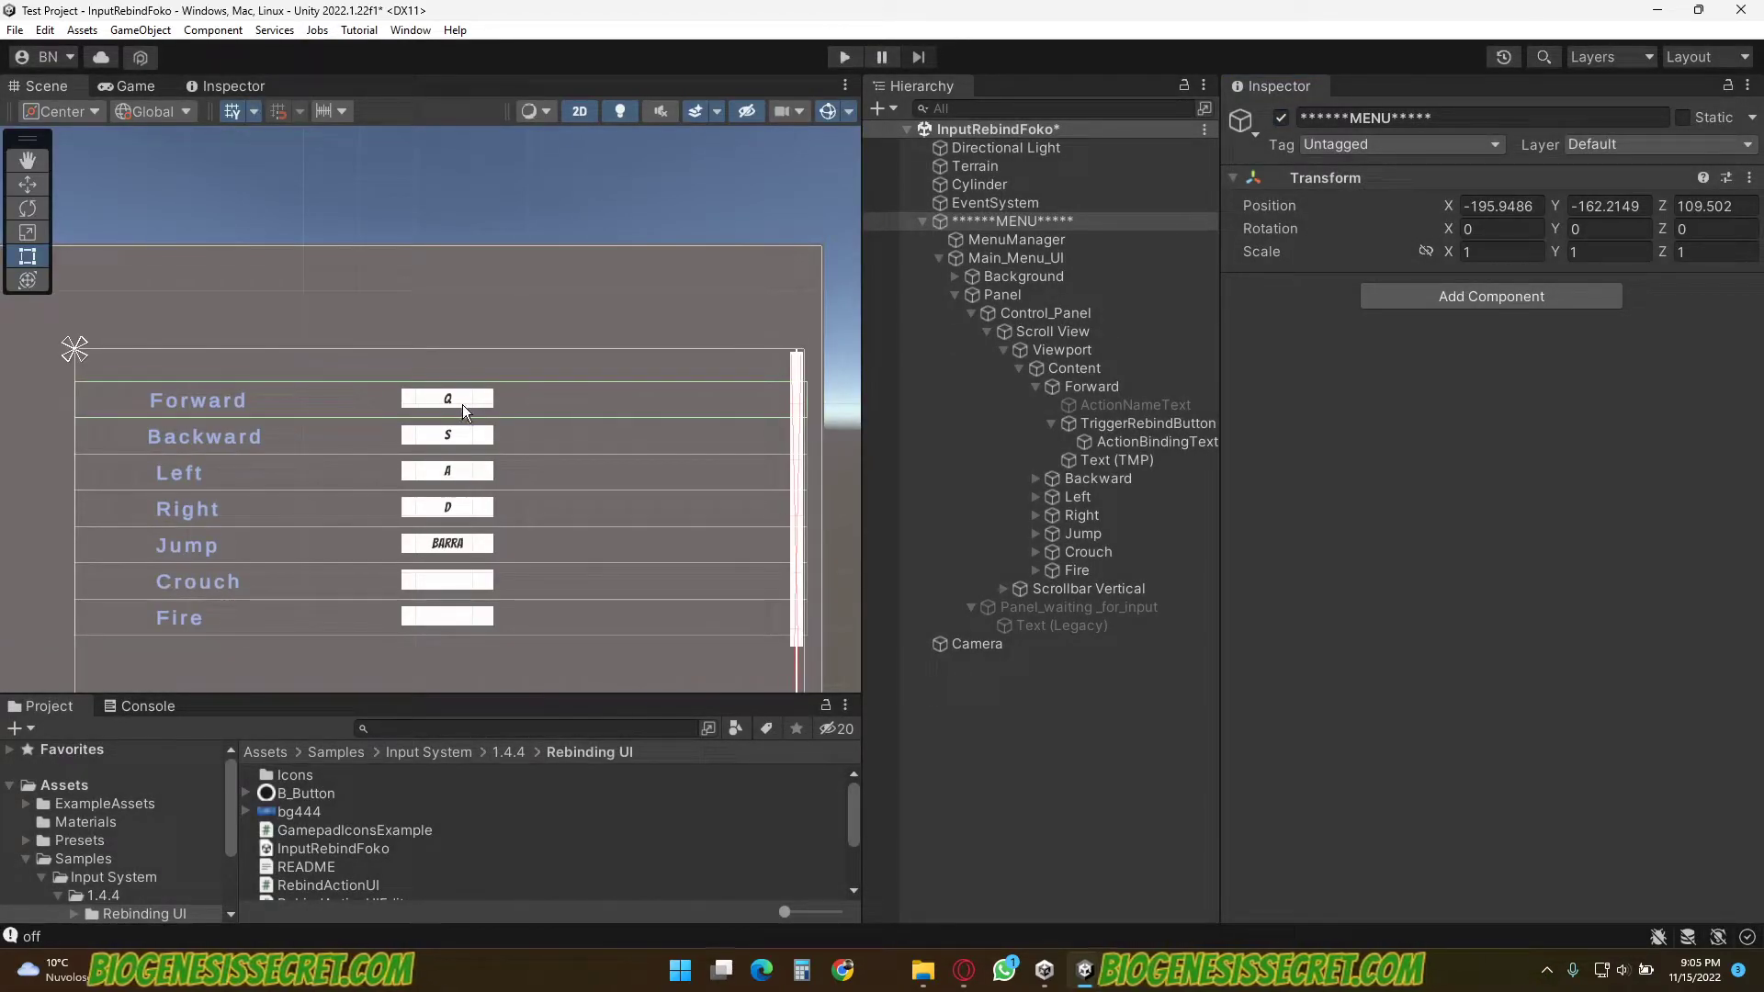
Run the game again and toggle the ******MENU***** object off and on to check whether the Forward rebind is loaded
left_click(844, 58)
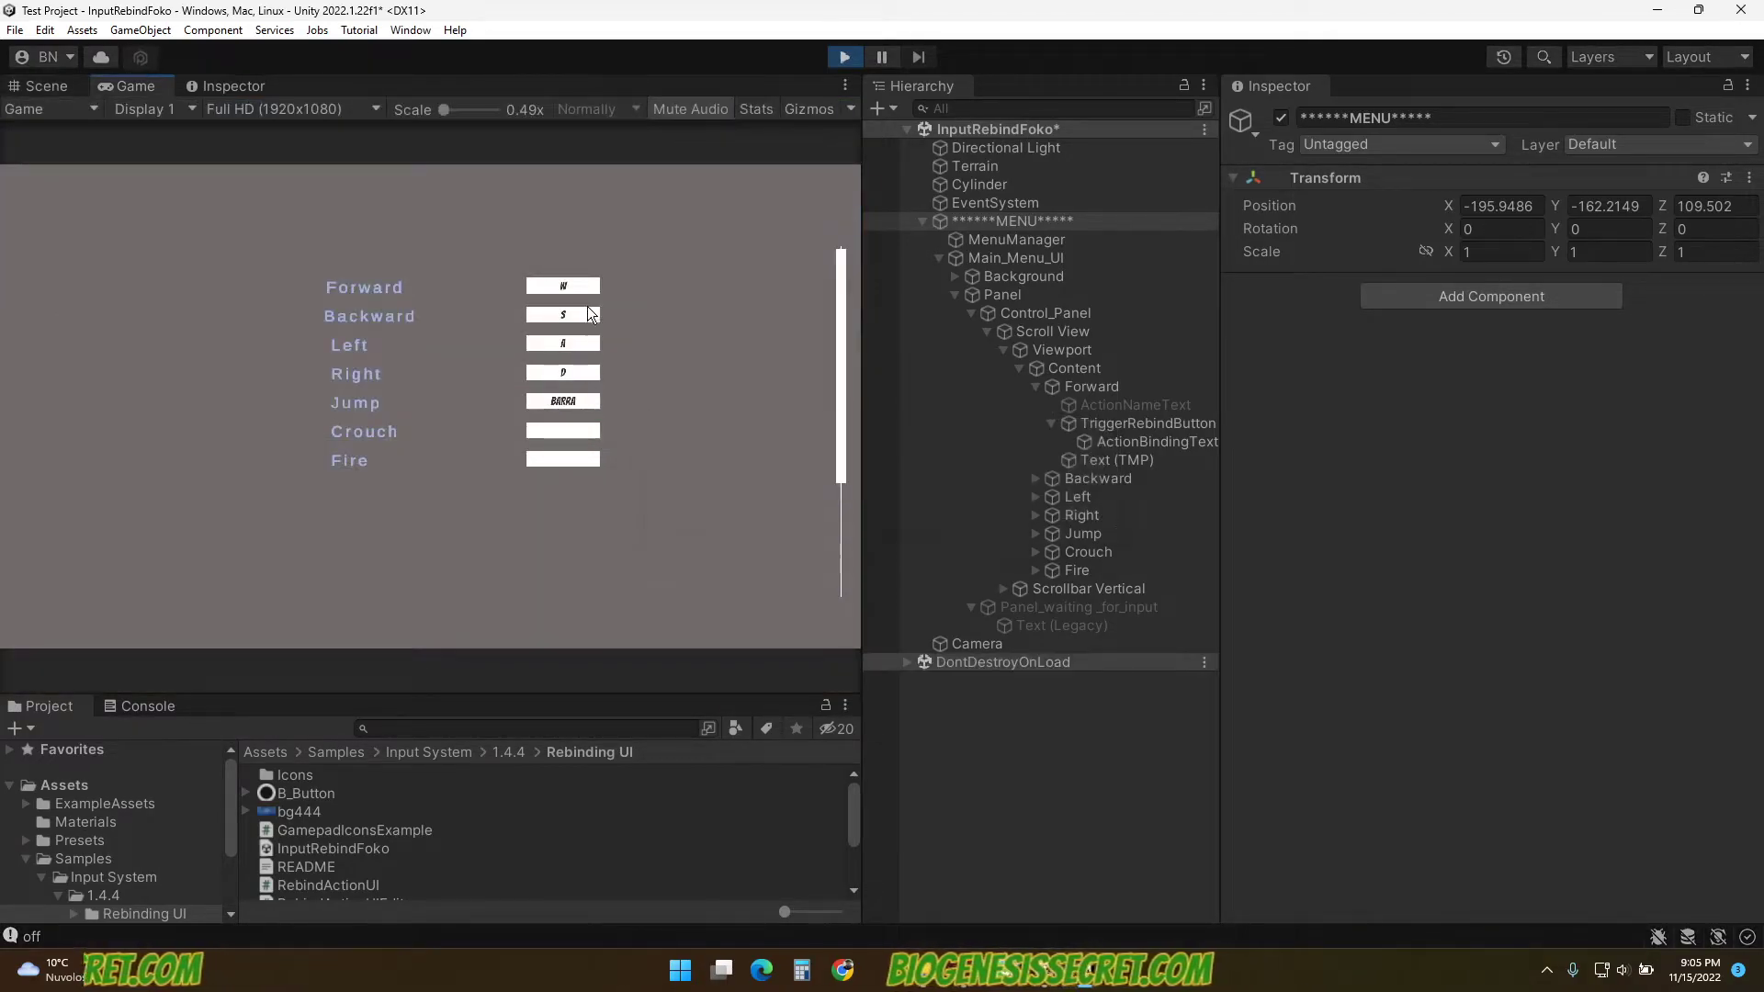
left_click(1282, 119)
left_click(1282, 119)
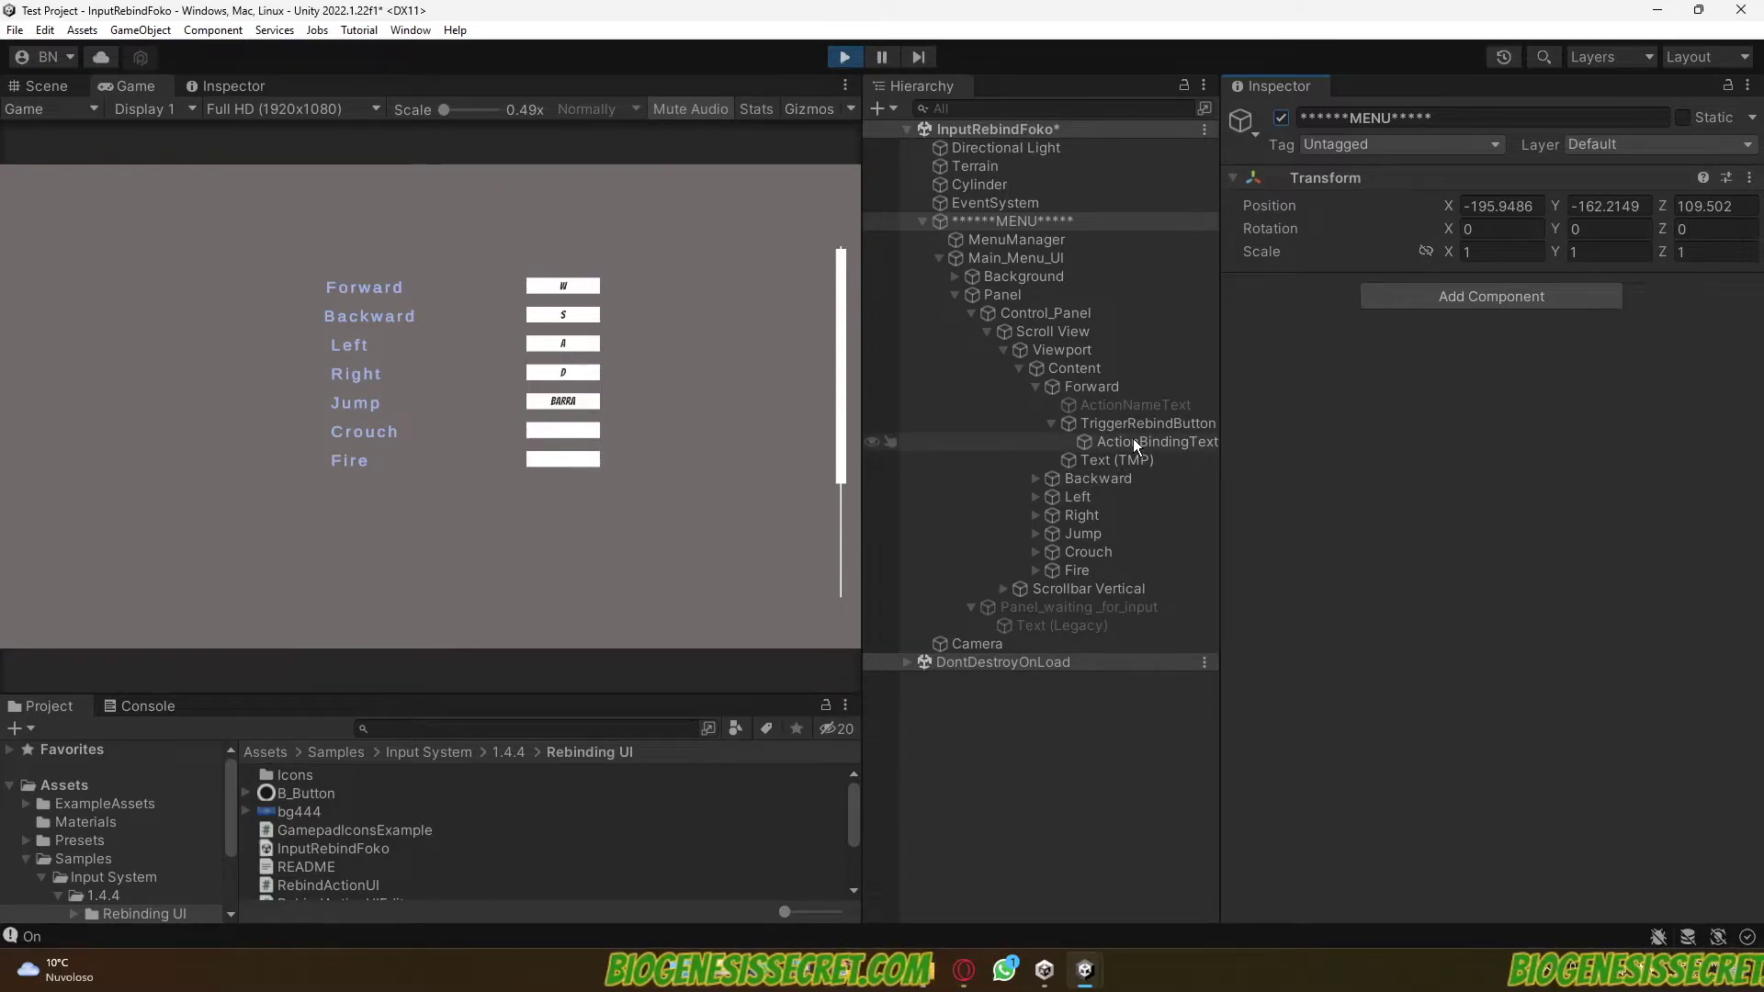
Try to assign Test Project.inputactions' Player/Move to Forward's Rebind Action UI during play mode, and exit play mode
left_click(1113, 423)
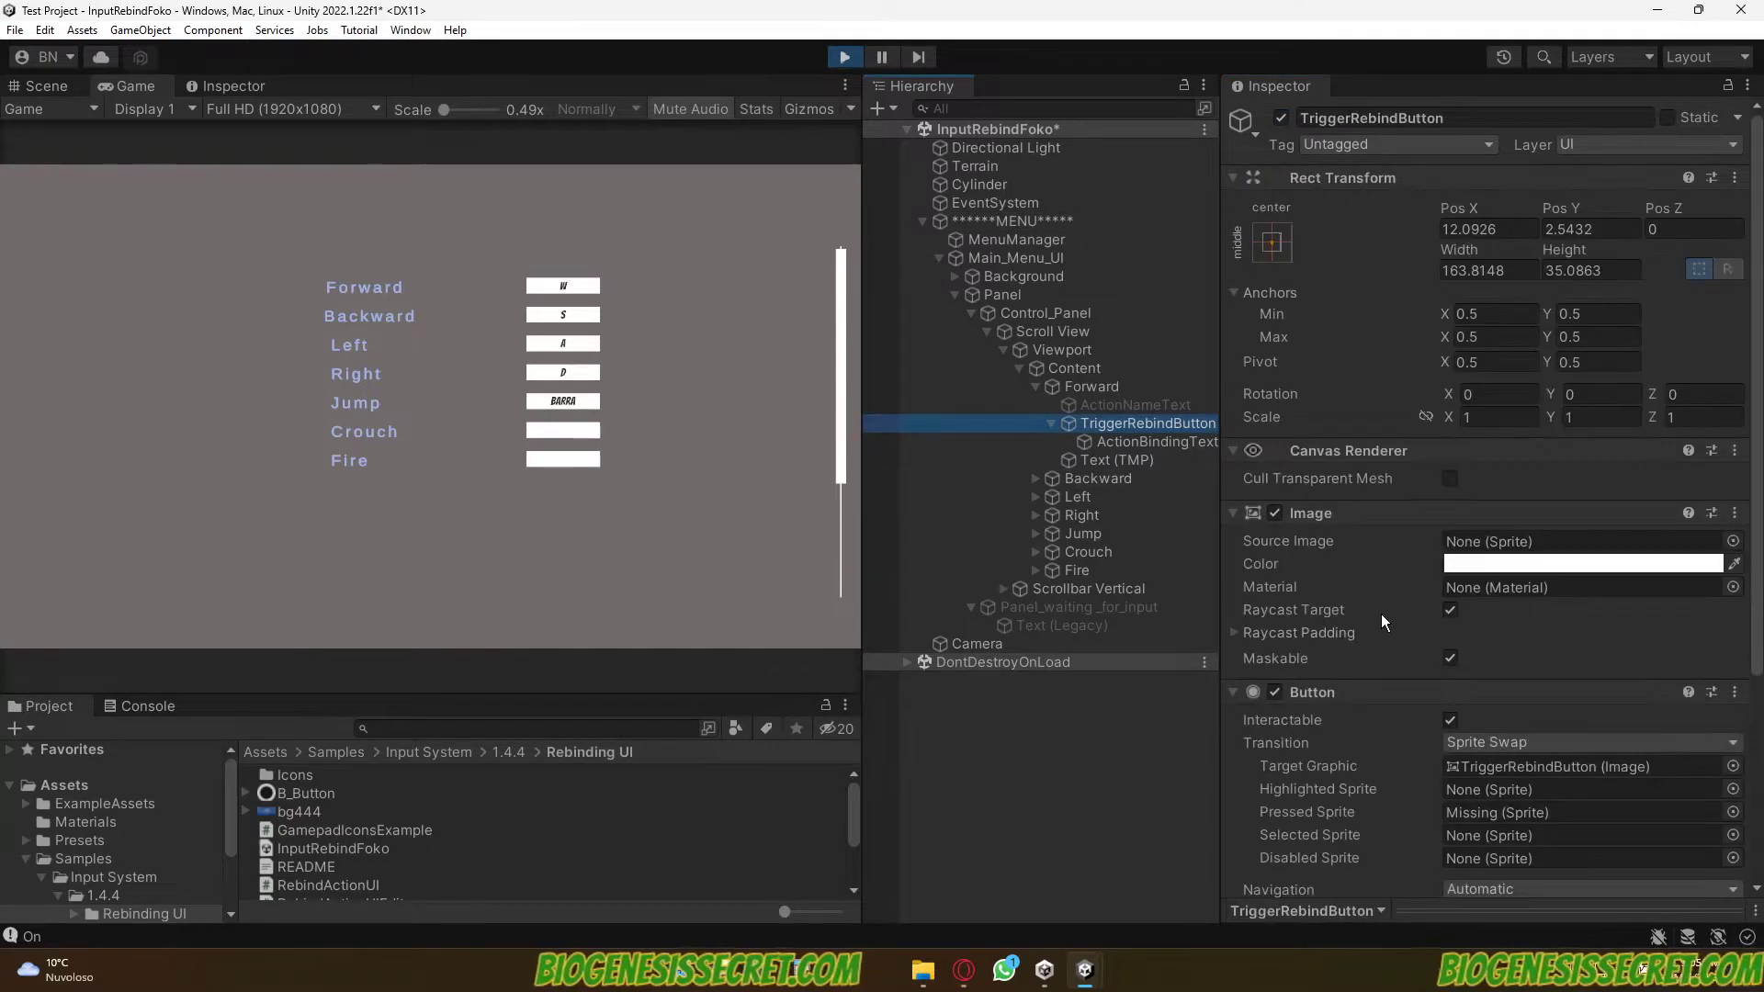
scroll(1373, 616, "down", 5)
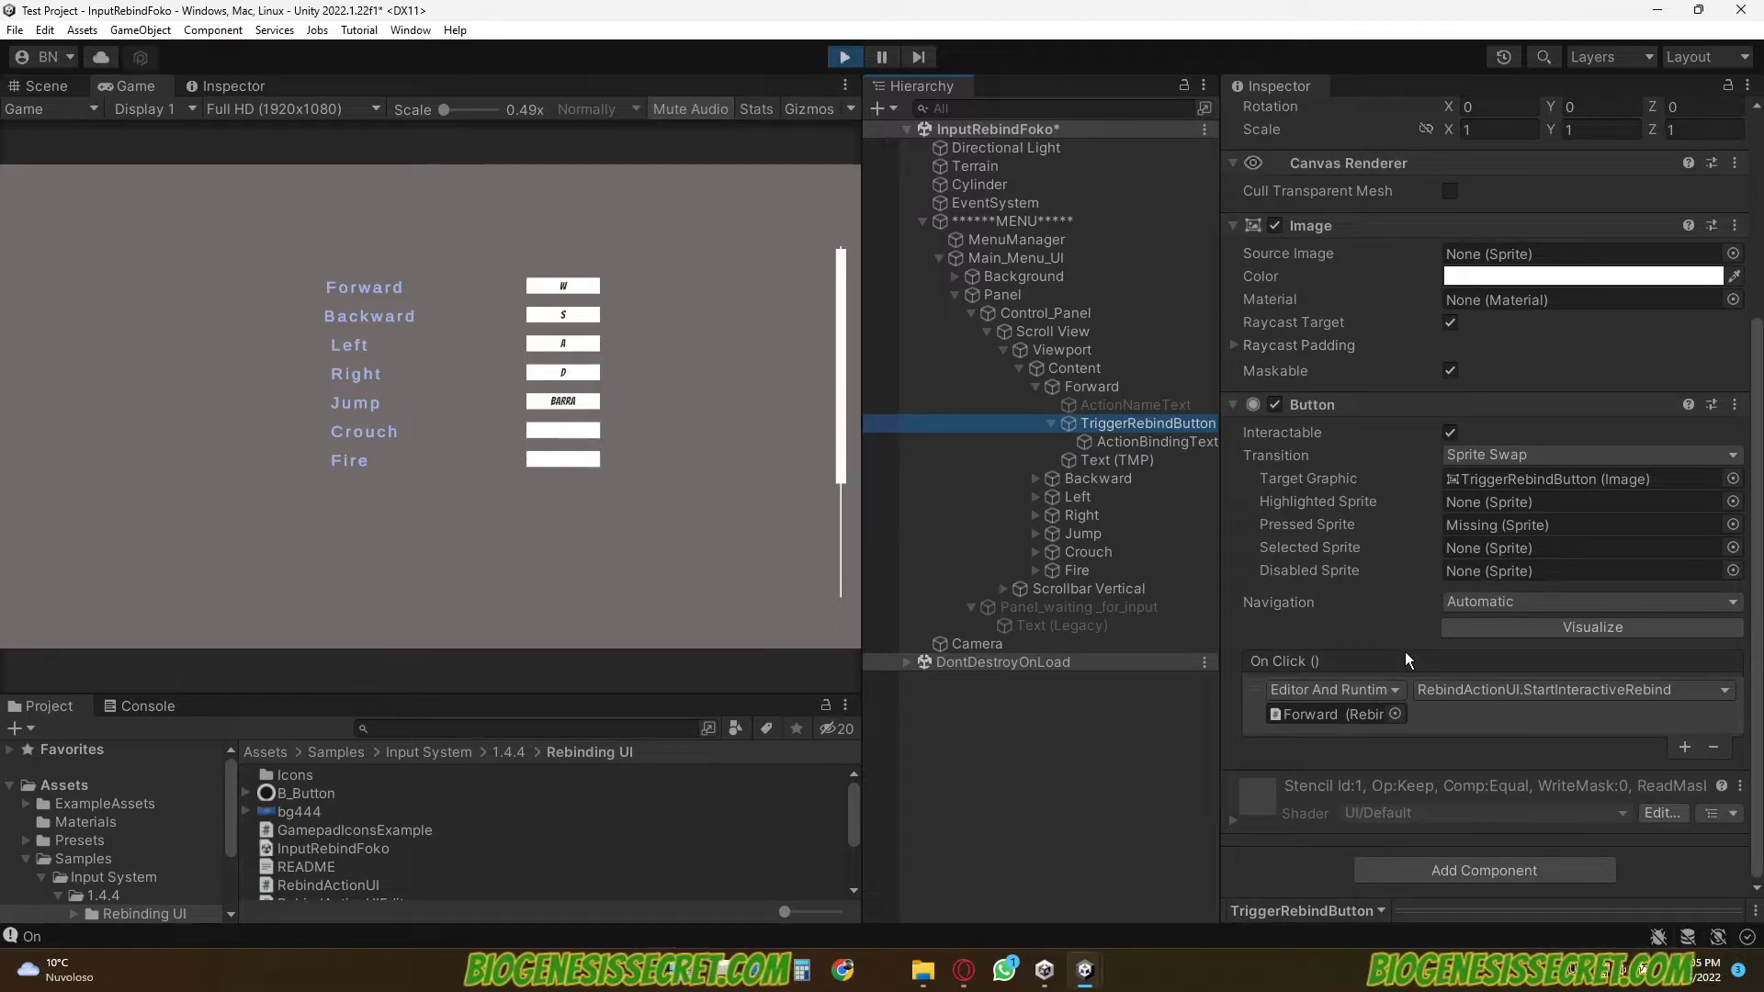
double_click(1334, 713)
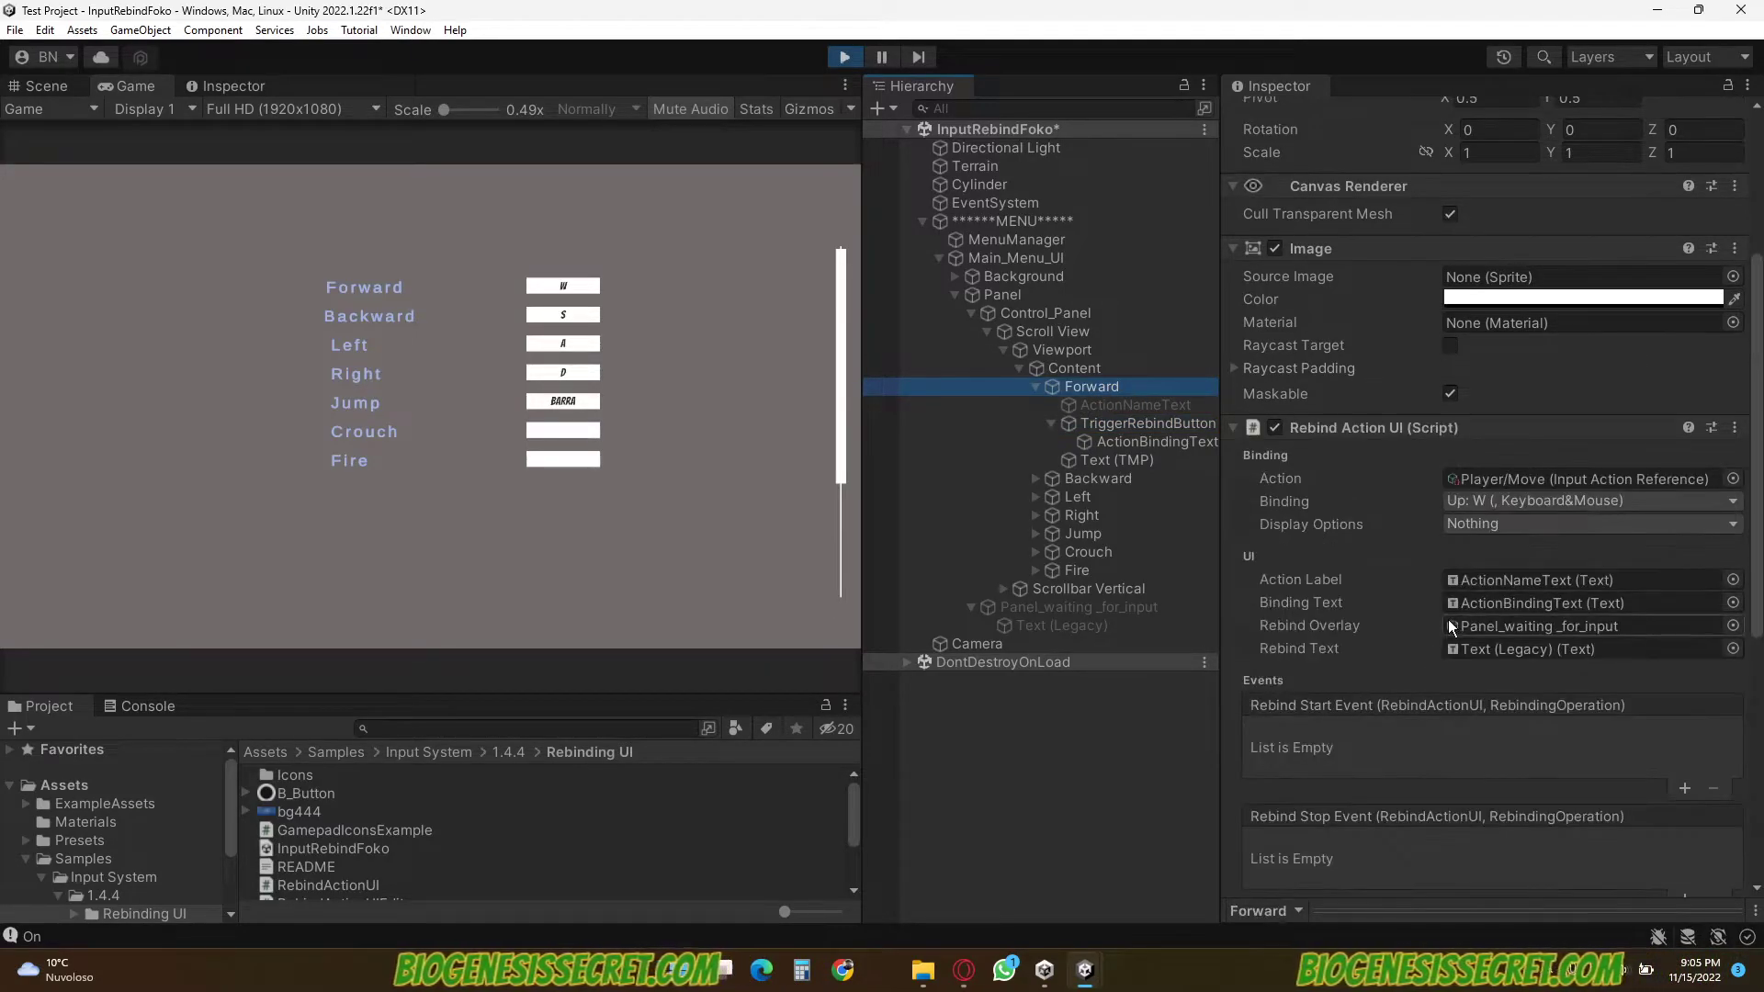
left_click(1730, 478)
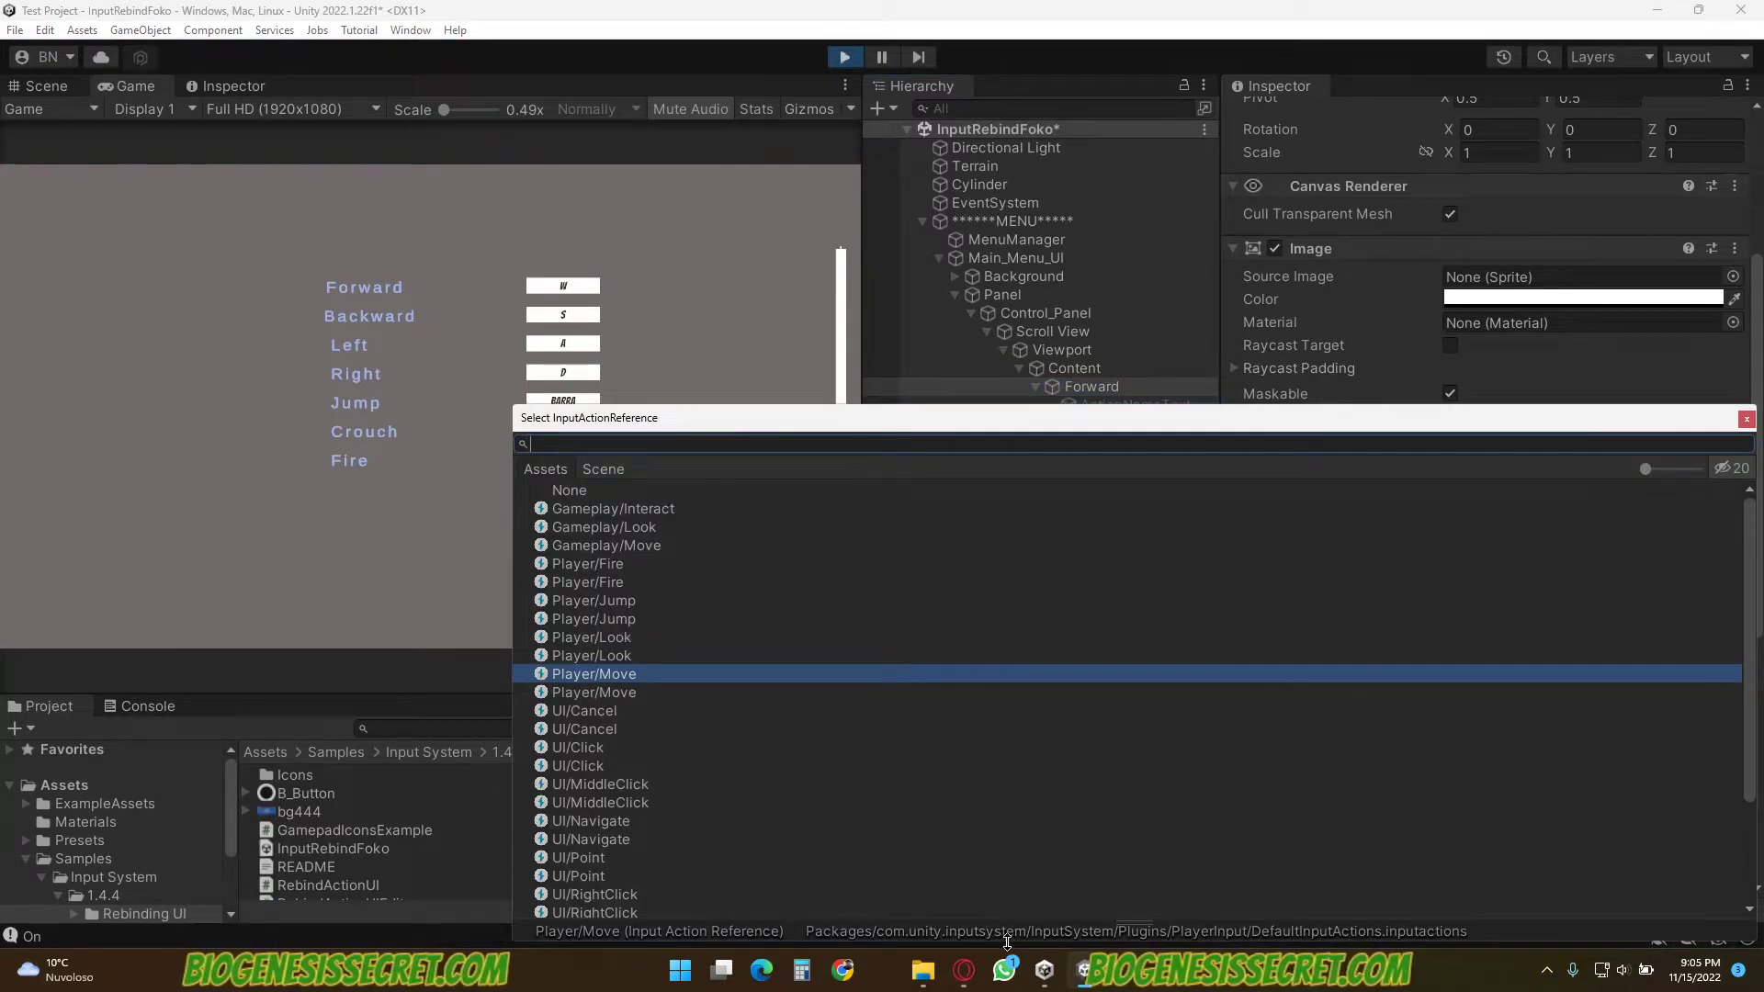
left_click(597, 692)
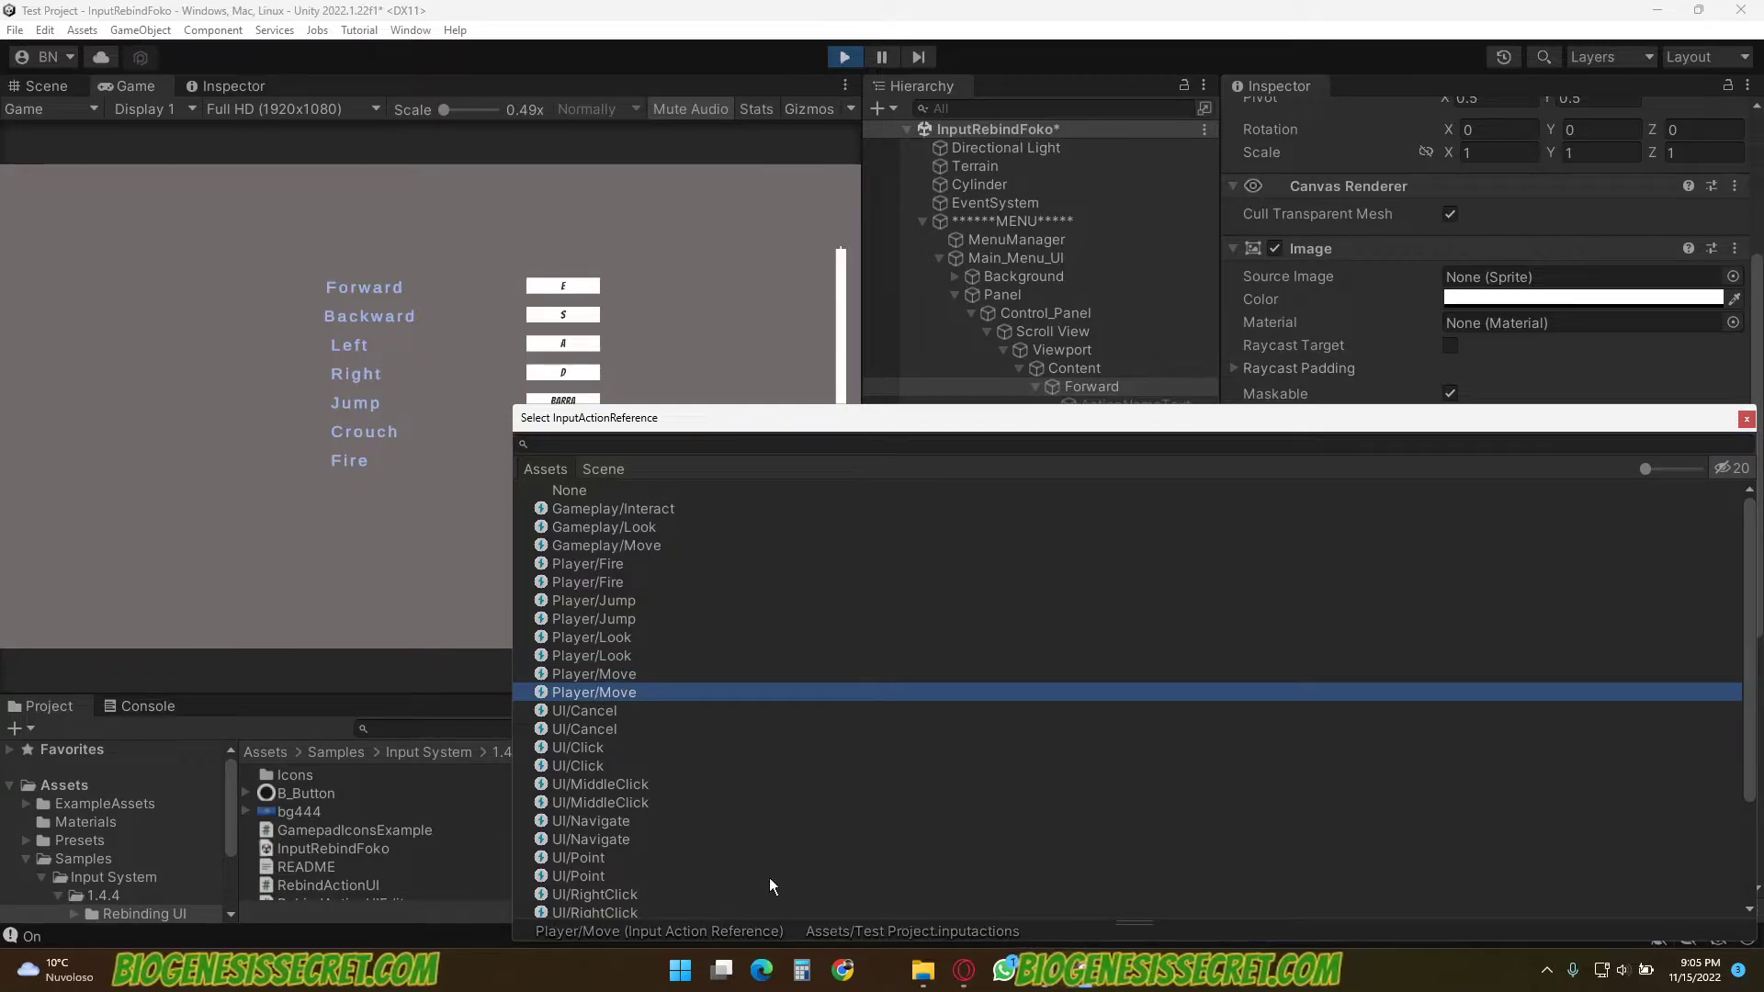
left_click(1744, 419)
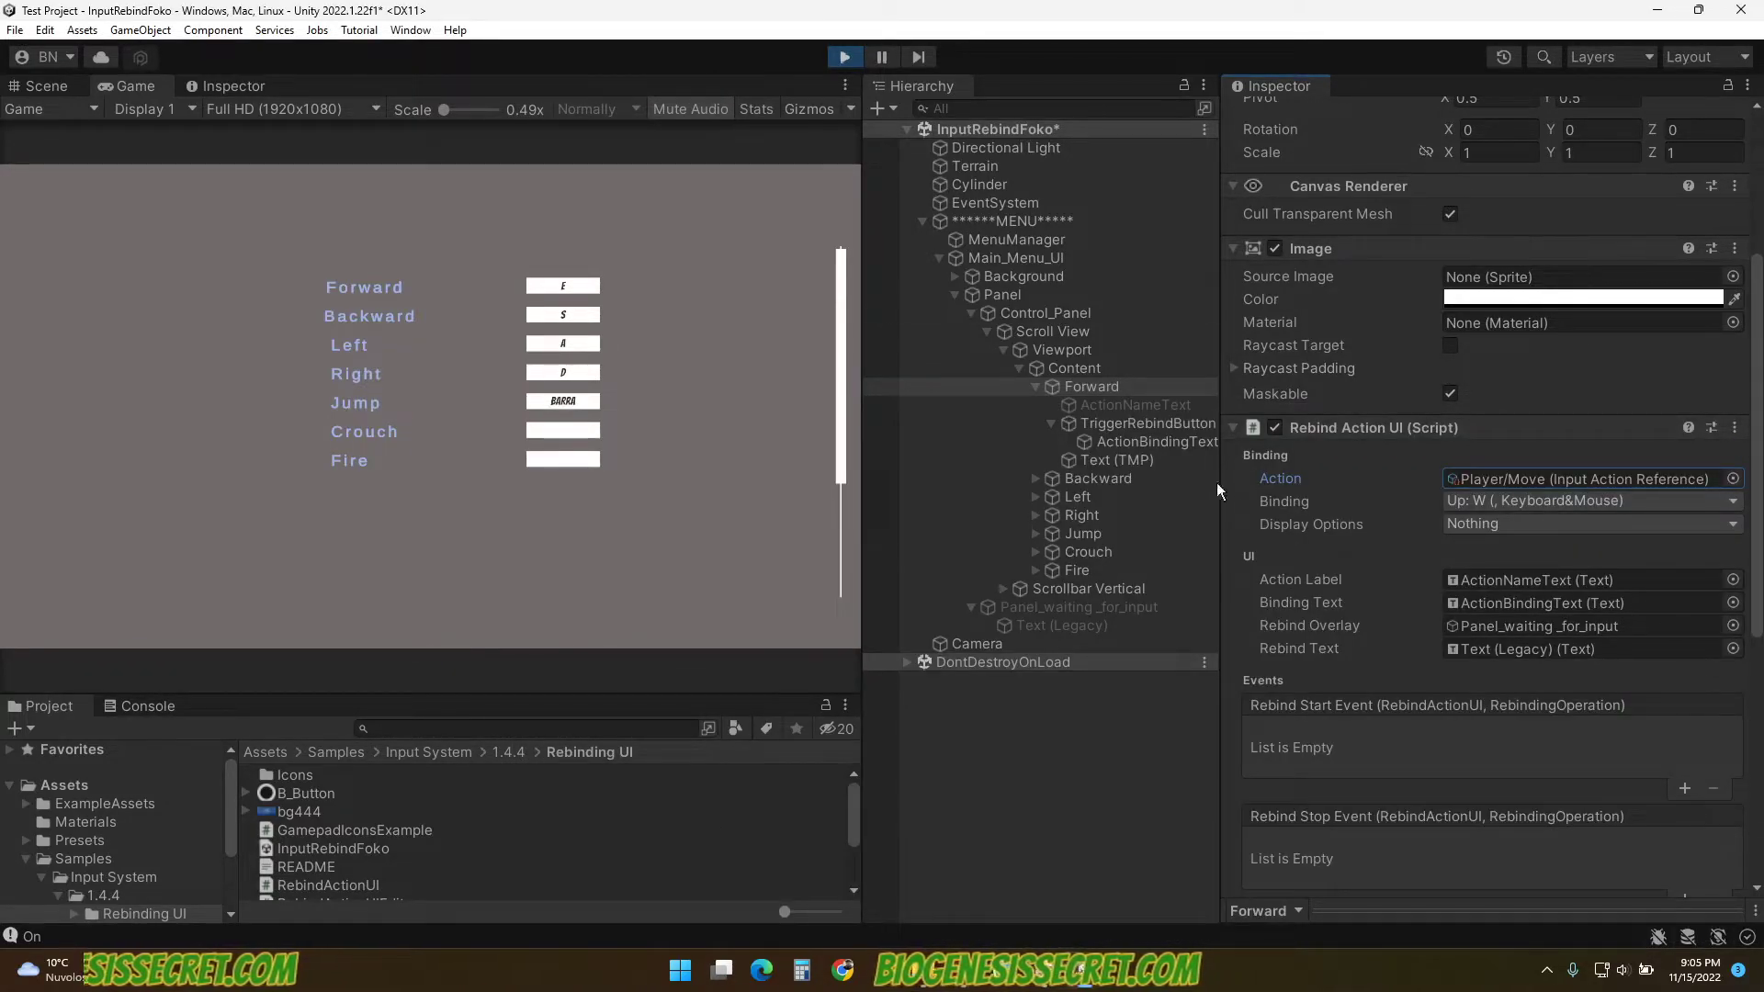
left_click(844, 58)
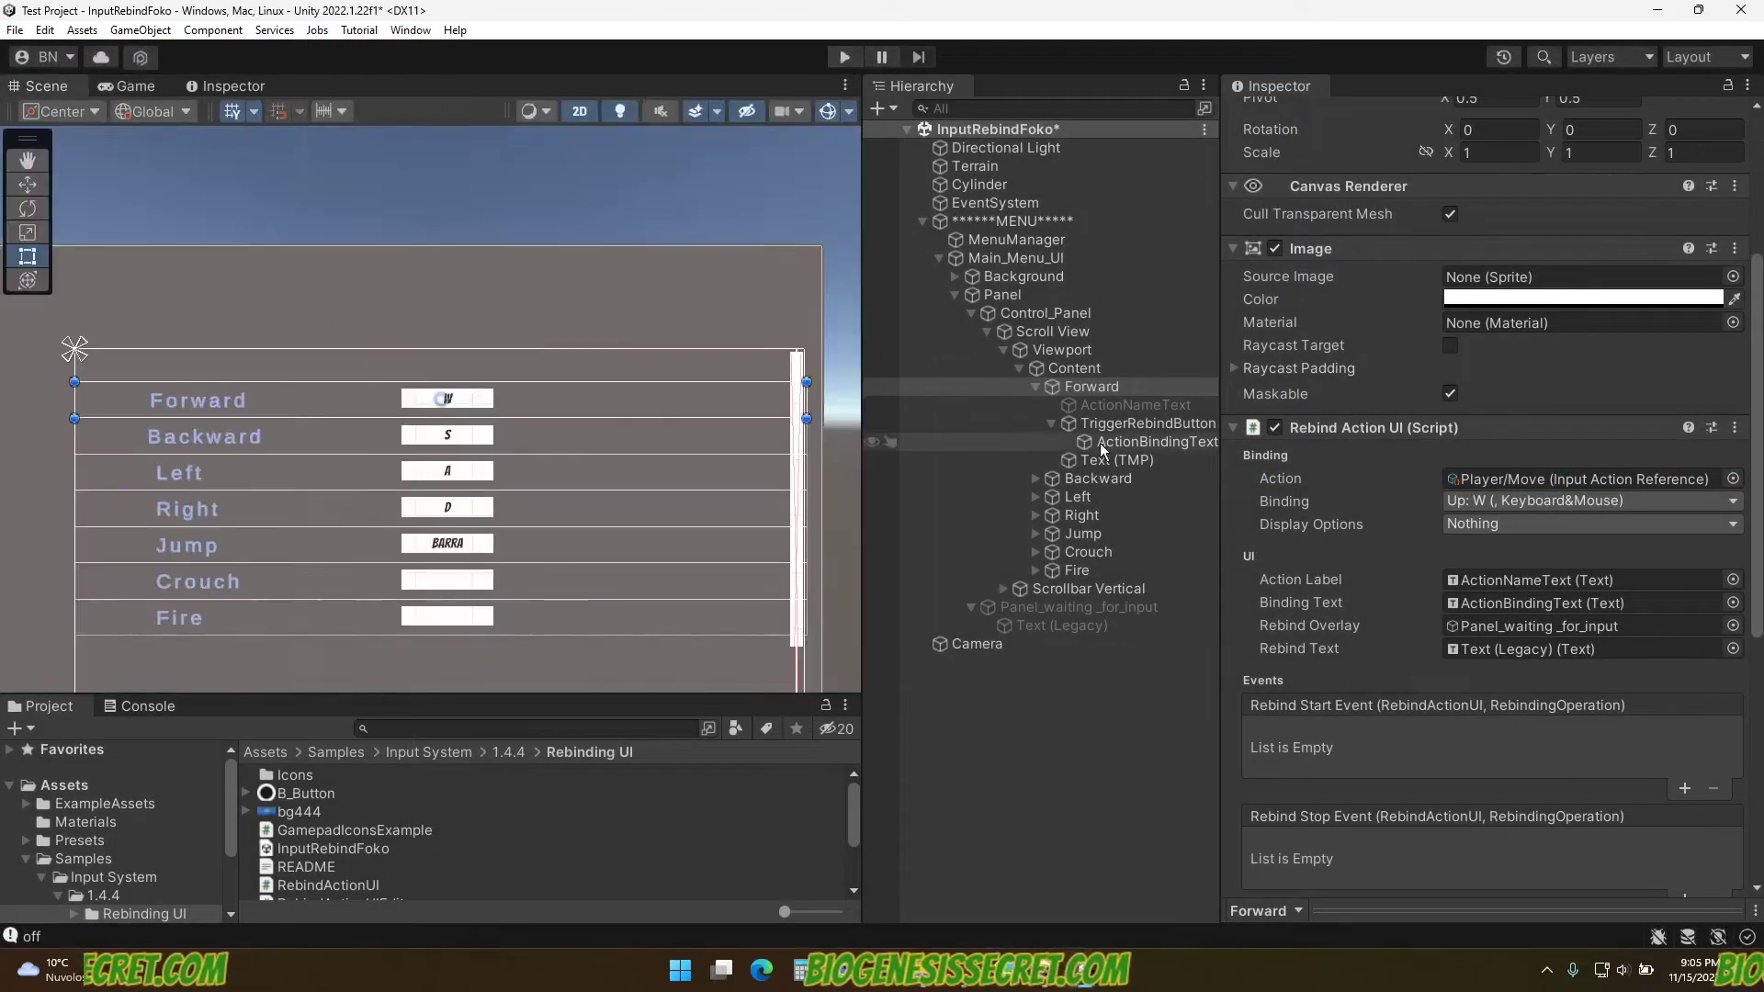
In edit mode, set Forward's Rebind Action UI action to Player/Move from Test Project.inputactions
left_click(1732, 480)
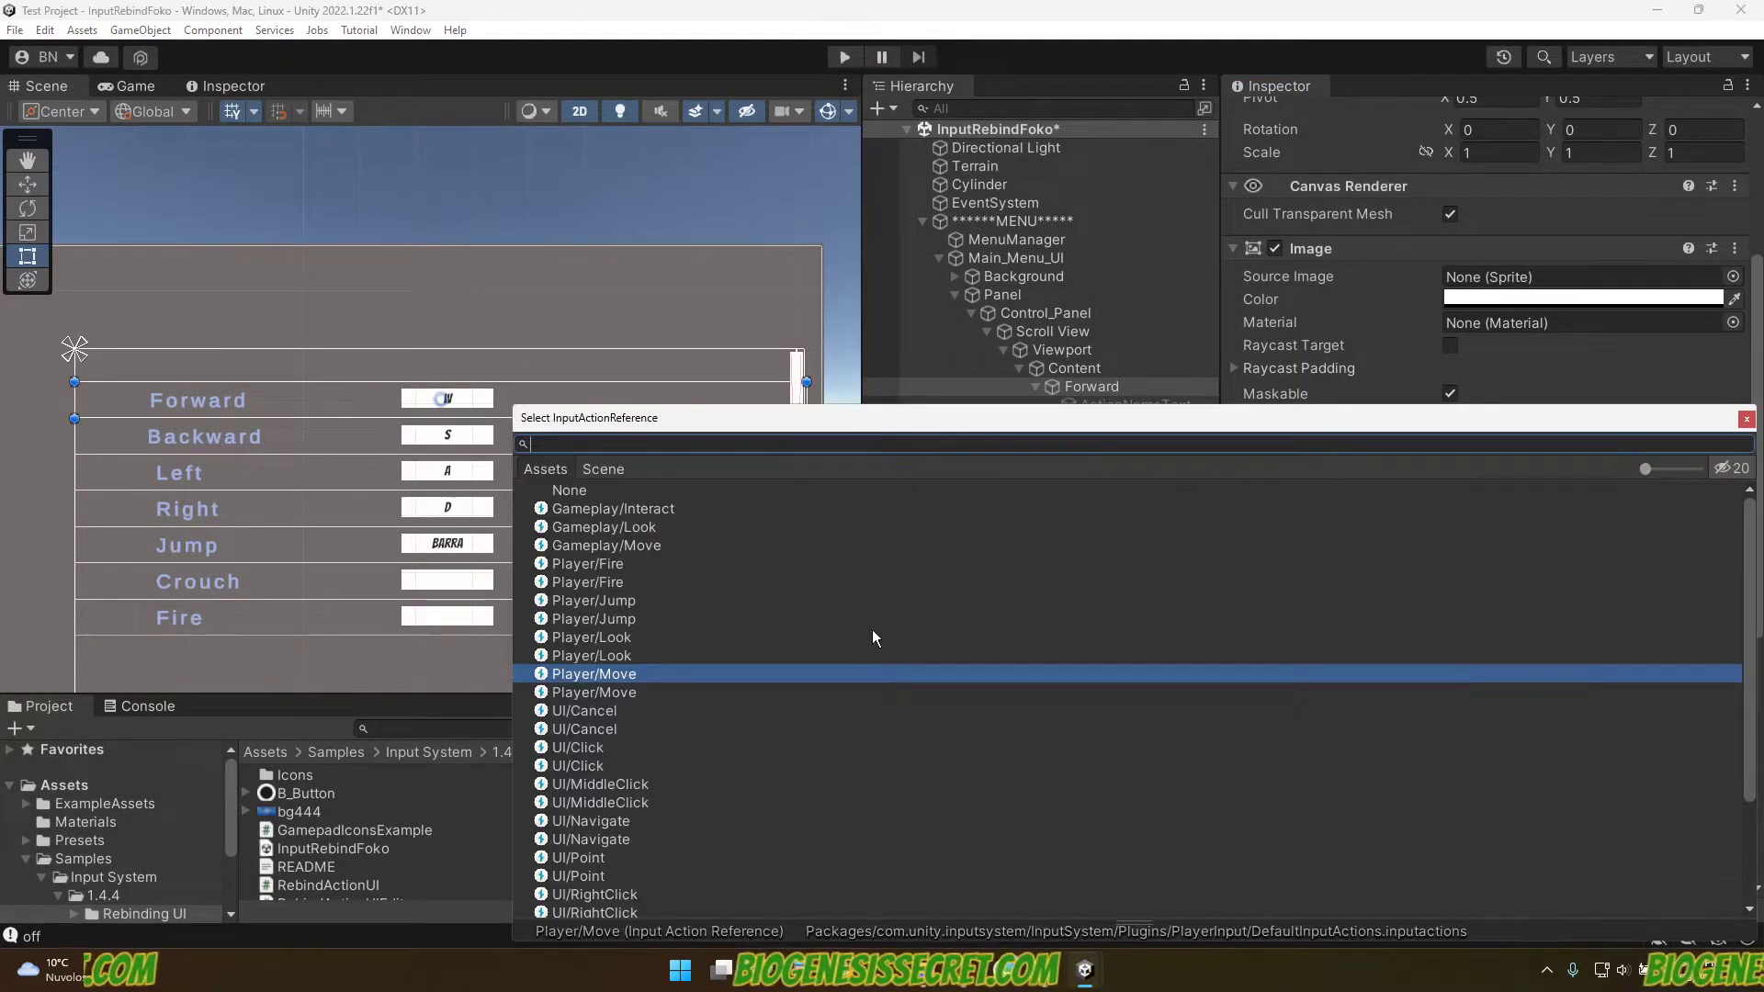
left_click(609, 693)
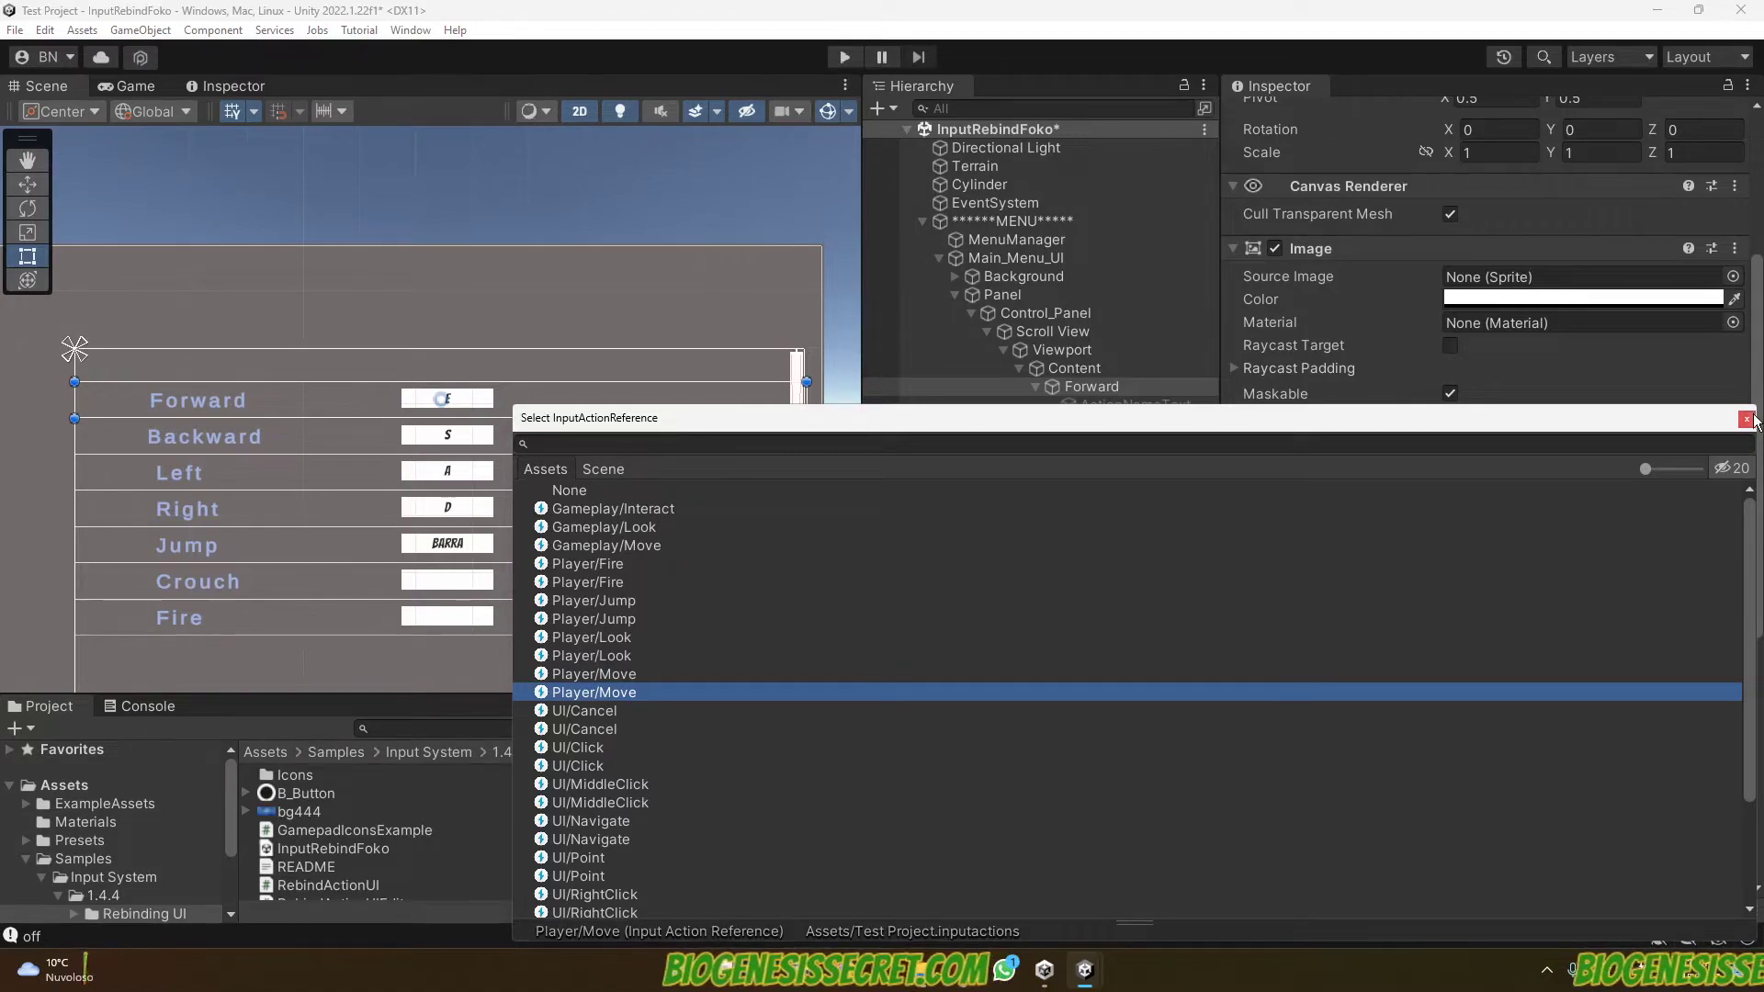
left_click(1746, 419)
Test rebinding Forward to W in the running game, and exit play mode
left_click(846, 60)
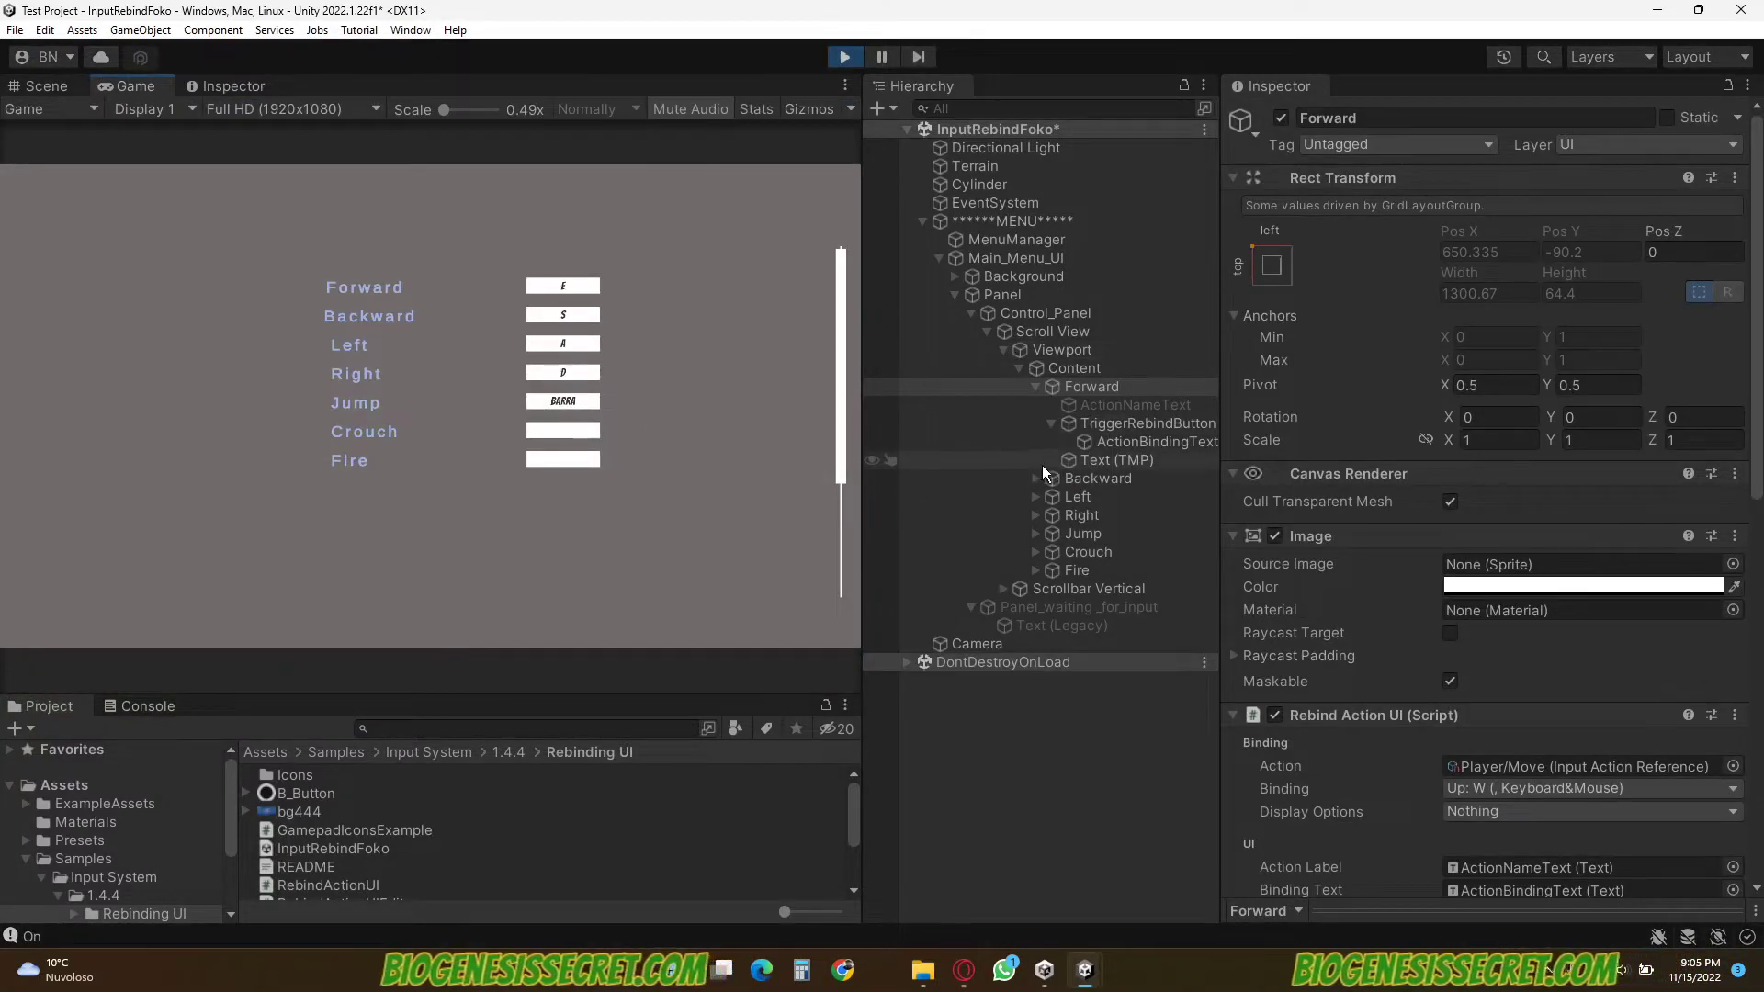
left_click(565, 289)
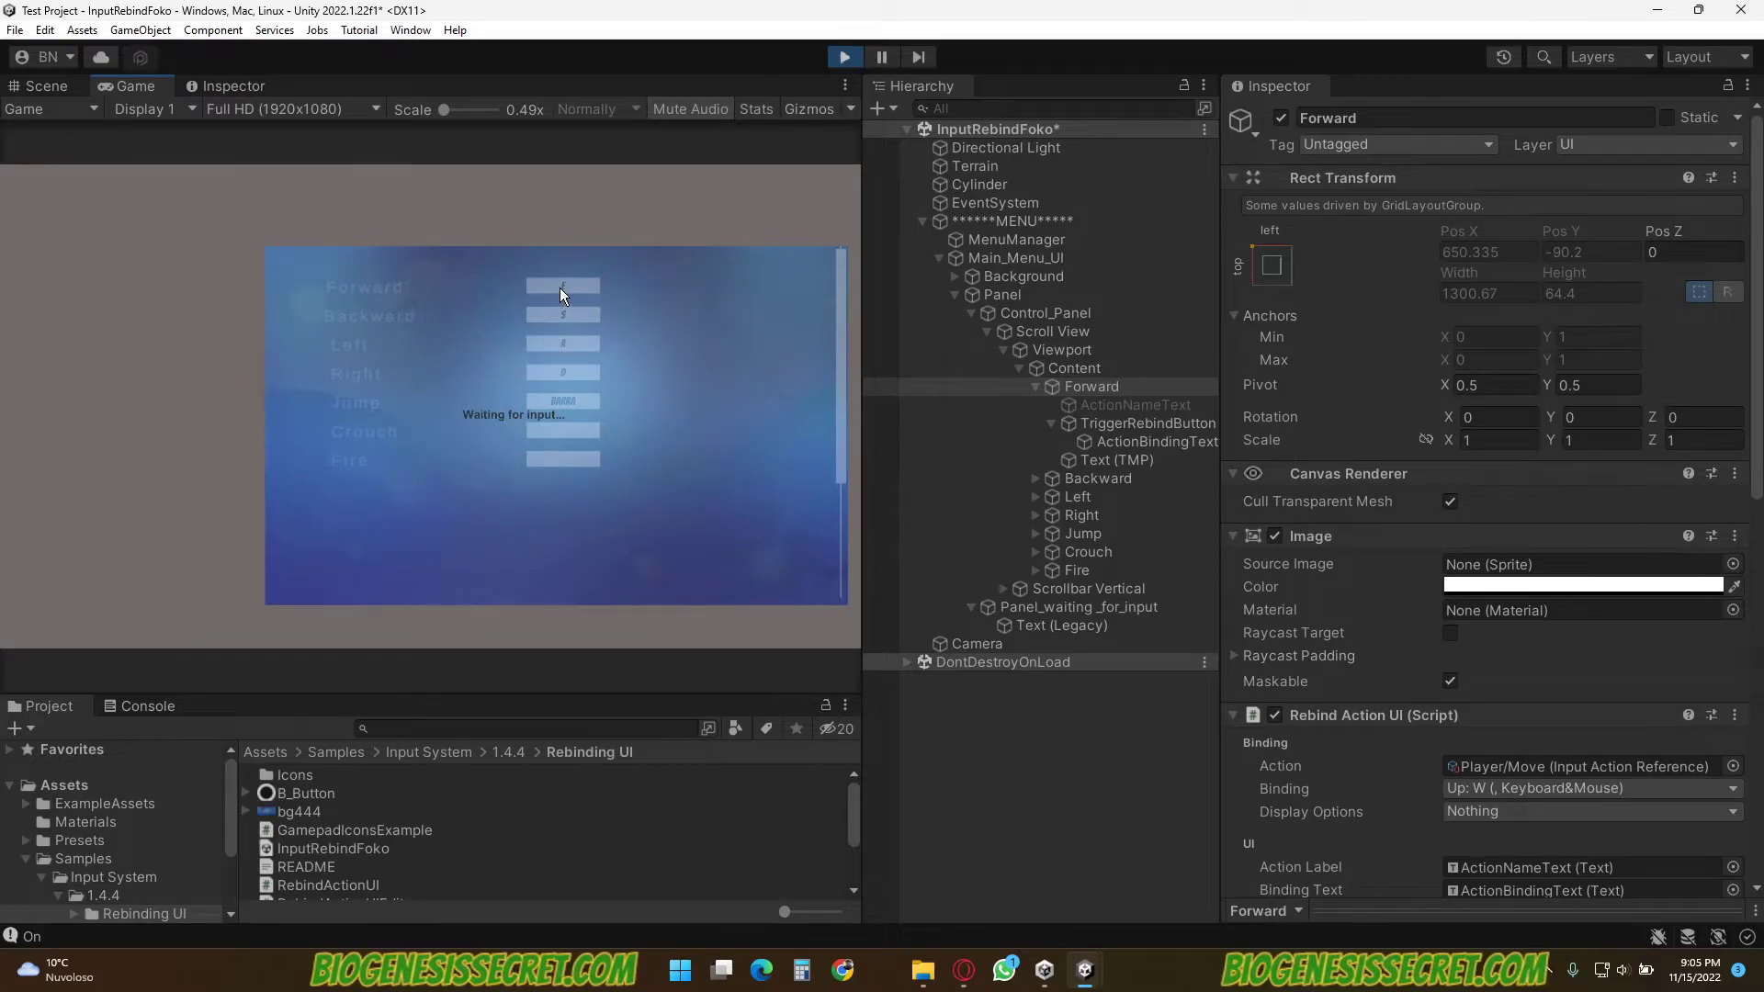
key("w")
left_click(845, 56)
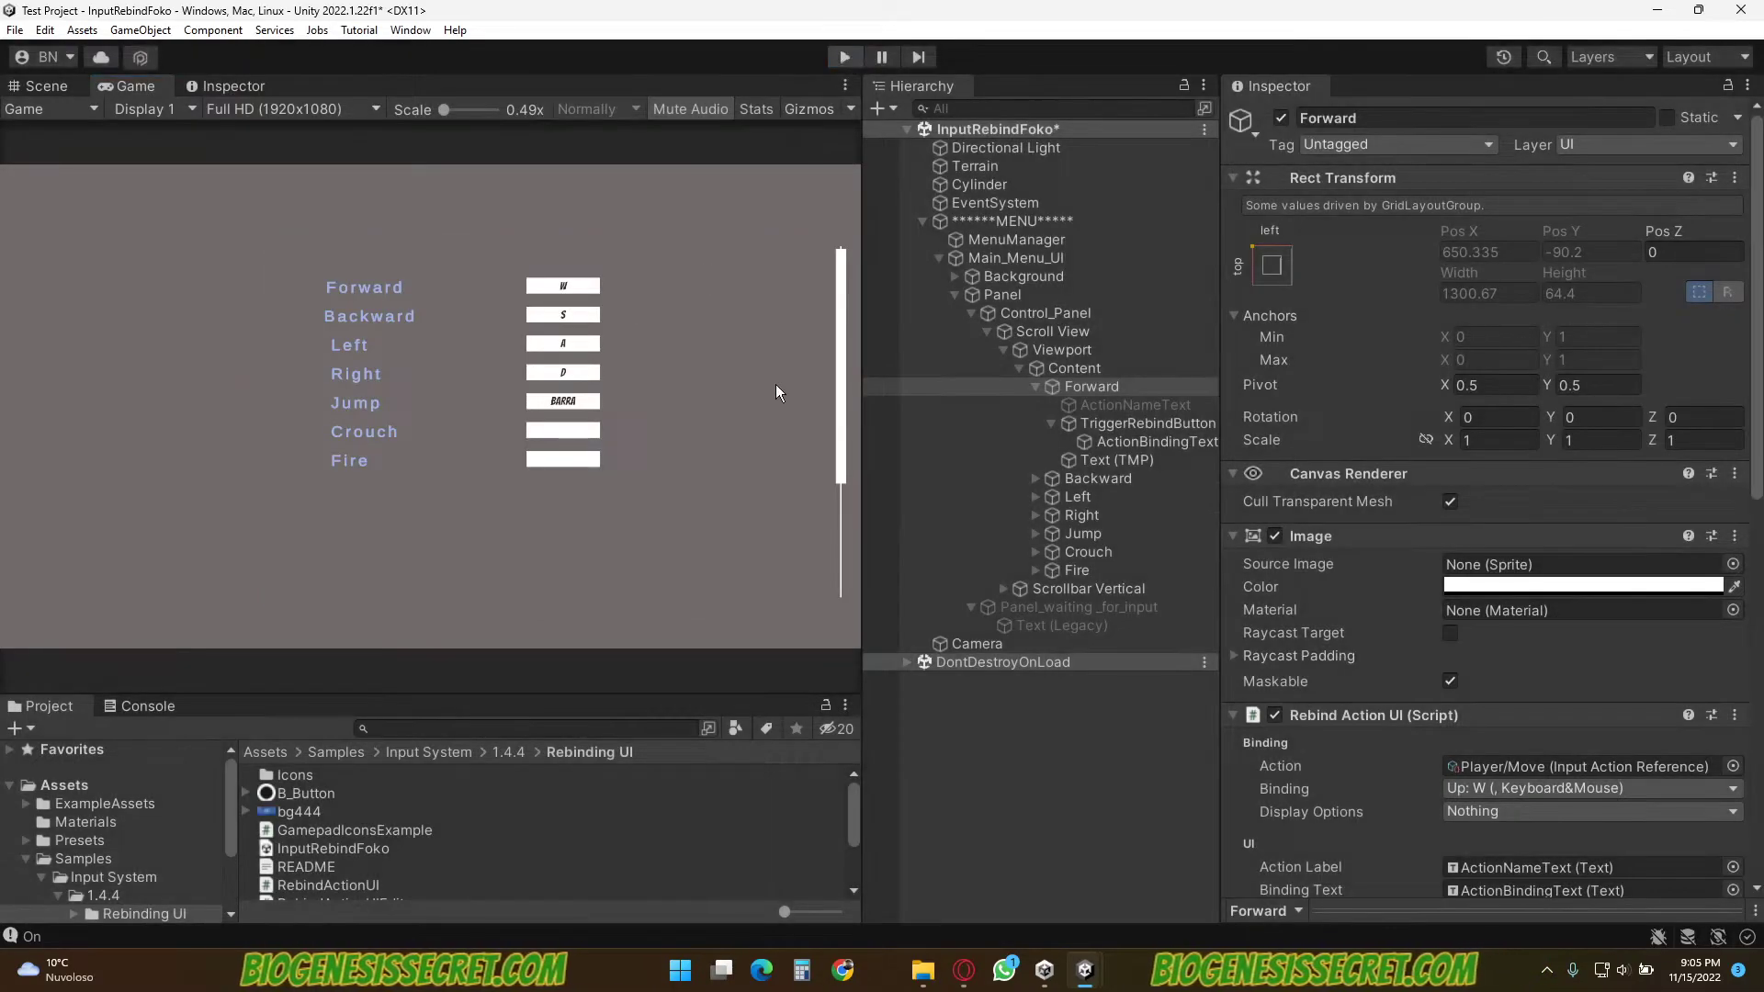
Run the game again to rebind Forward to Q, and exit play mode
left_click(845, 57)
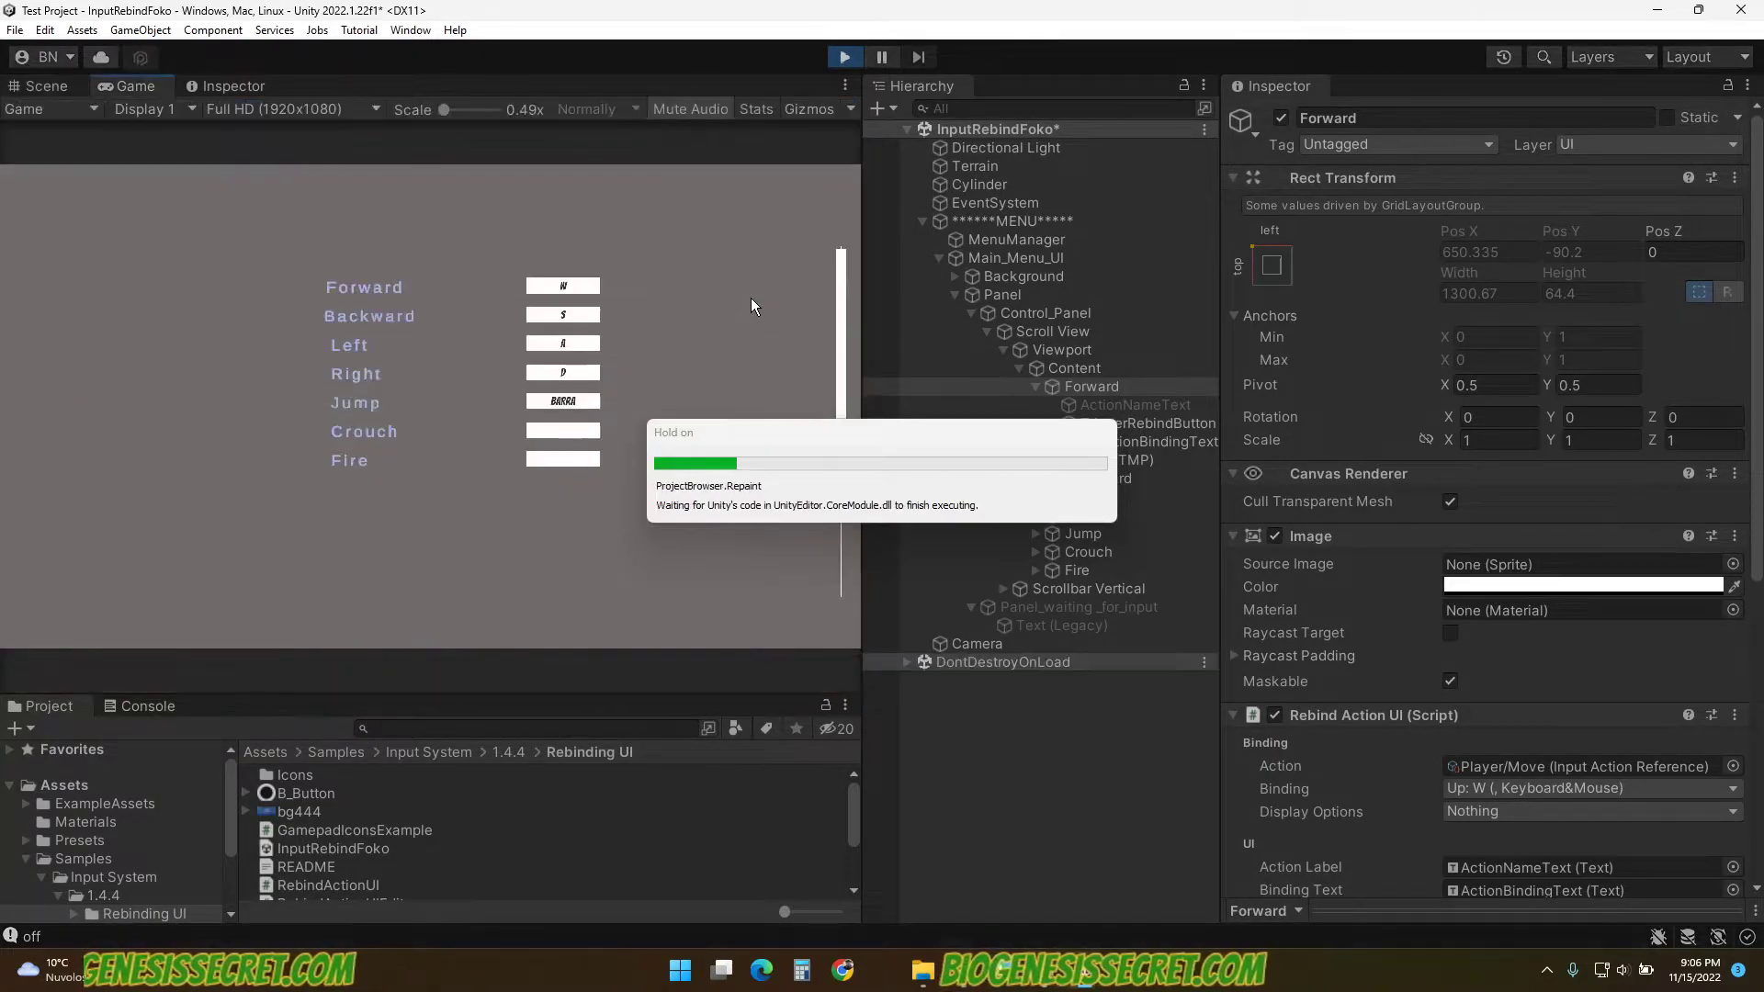
left_click(570, 286)
key("q")
left_click(846, 57)
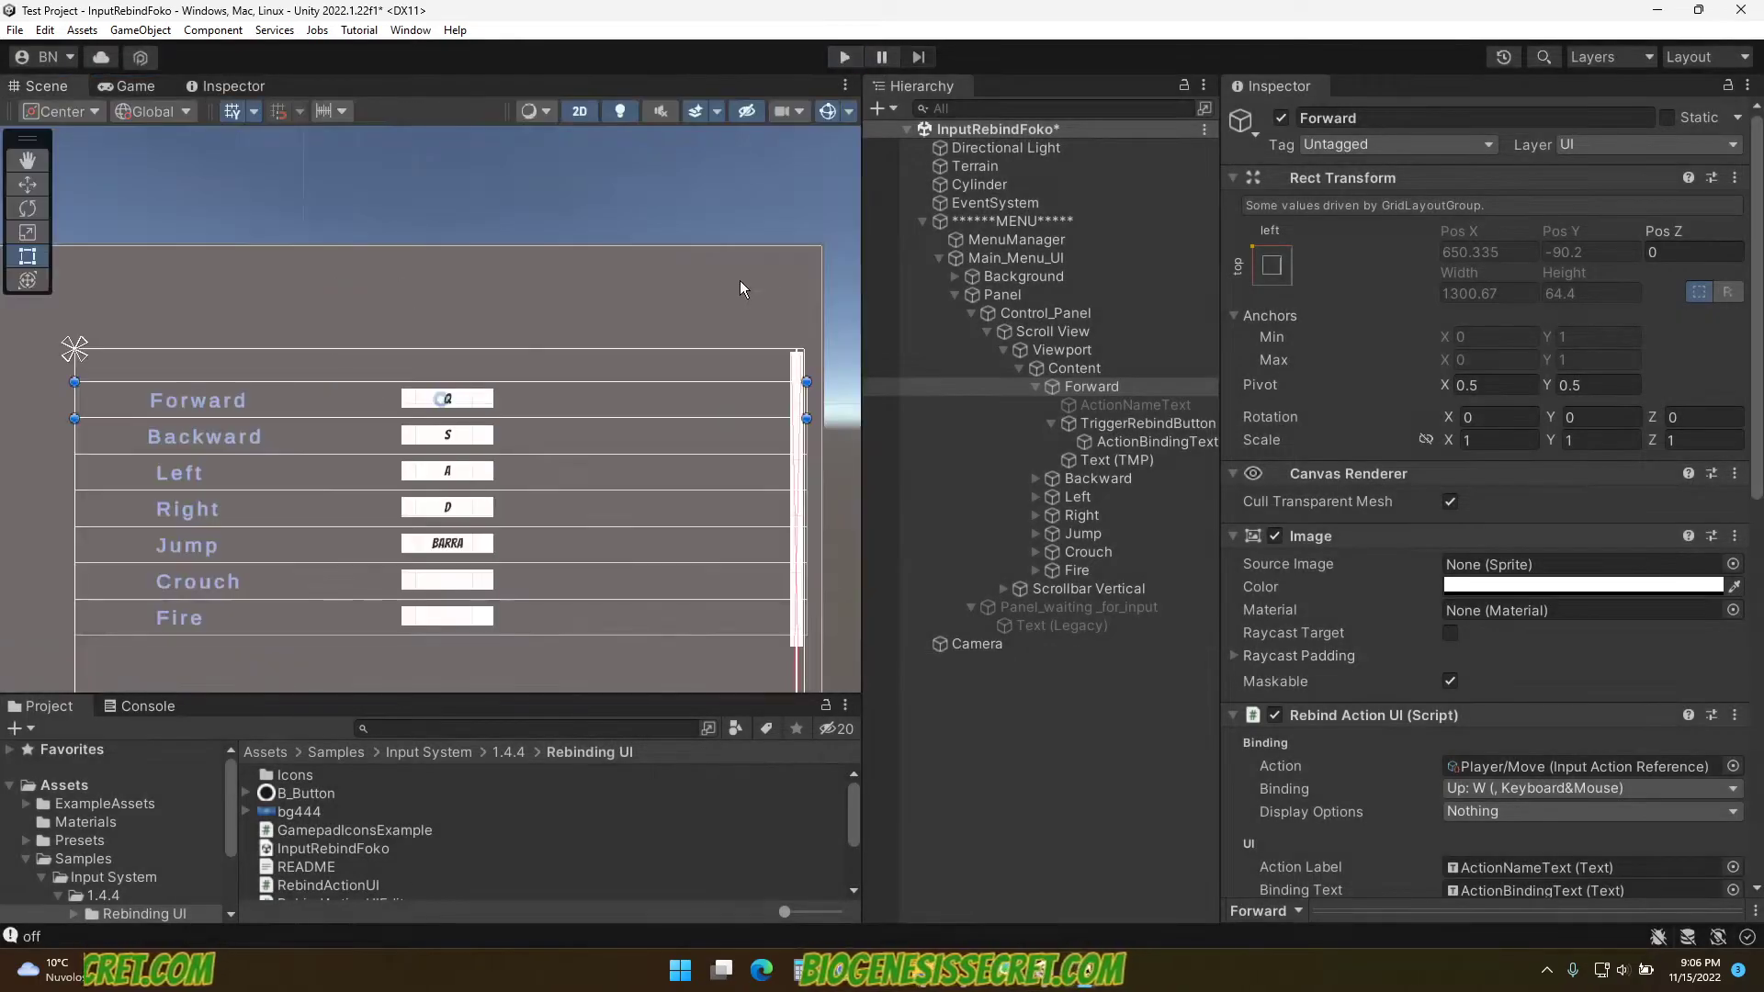
Run the game to check whether Forward's Q rebind persists, inspect Forward's Rebind Action UI settings, and exit play mode
left_click(845, 57)
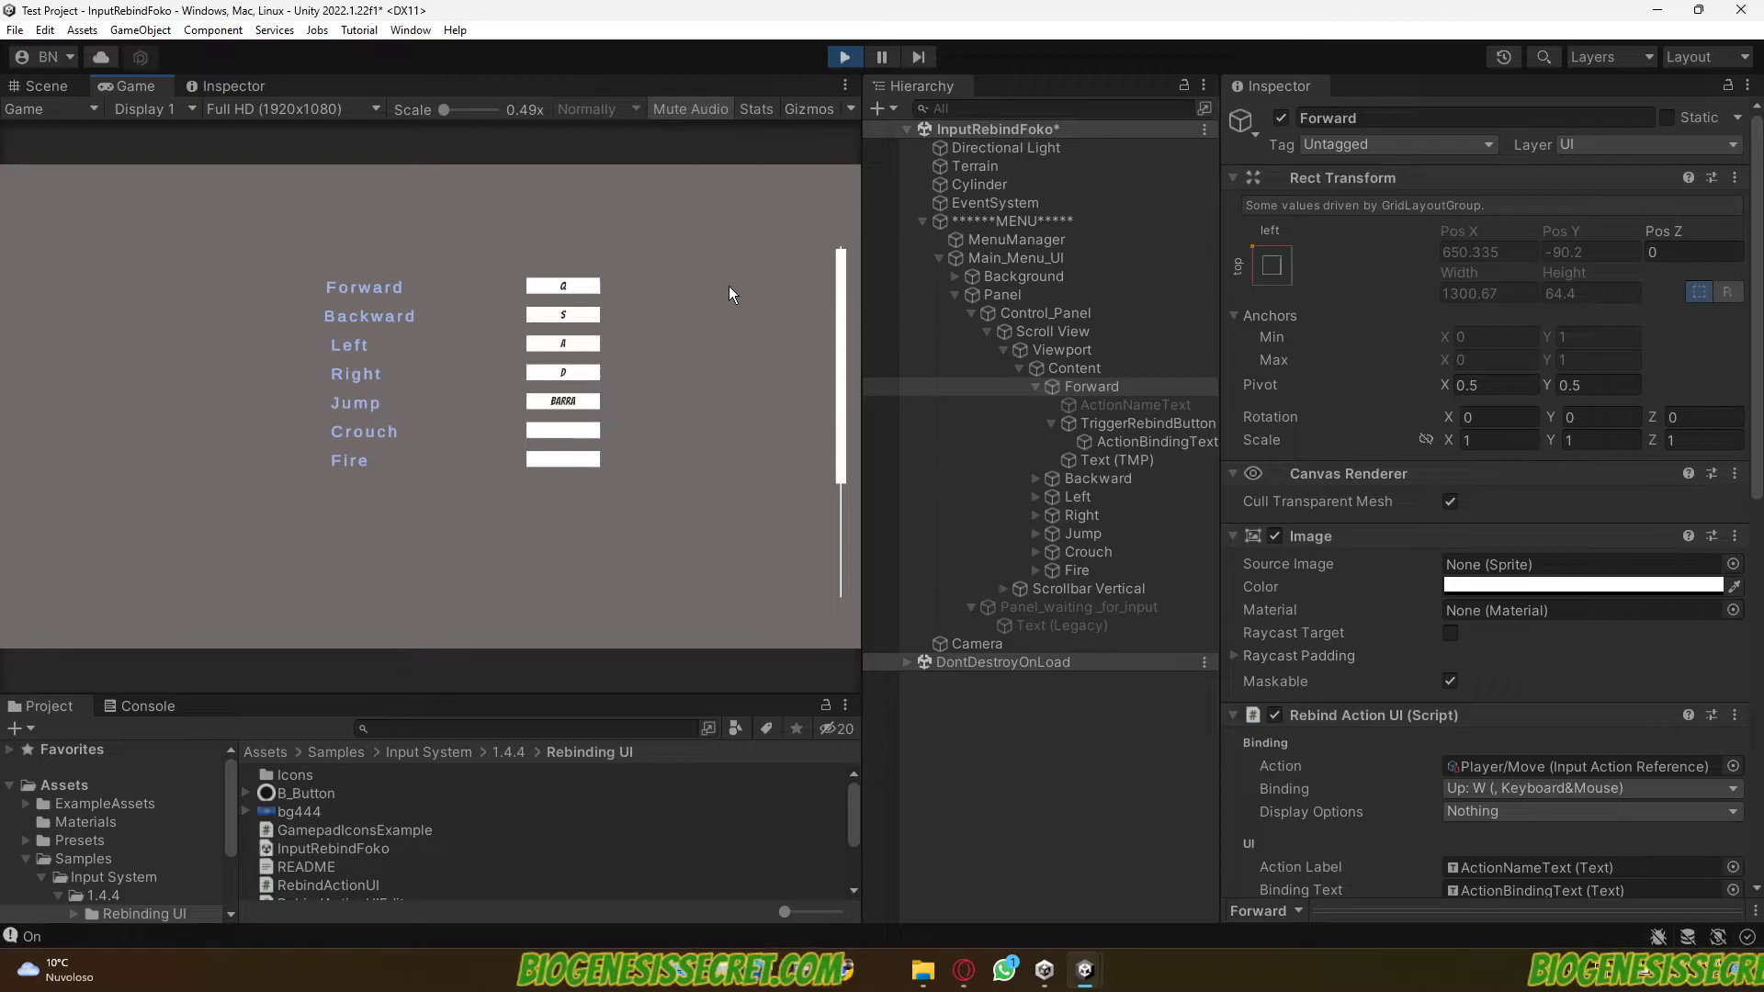
left_click(1116, 425)
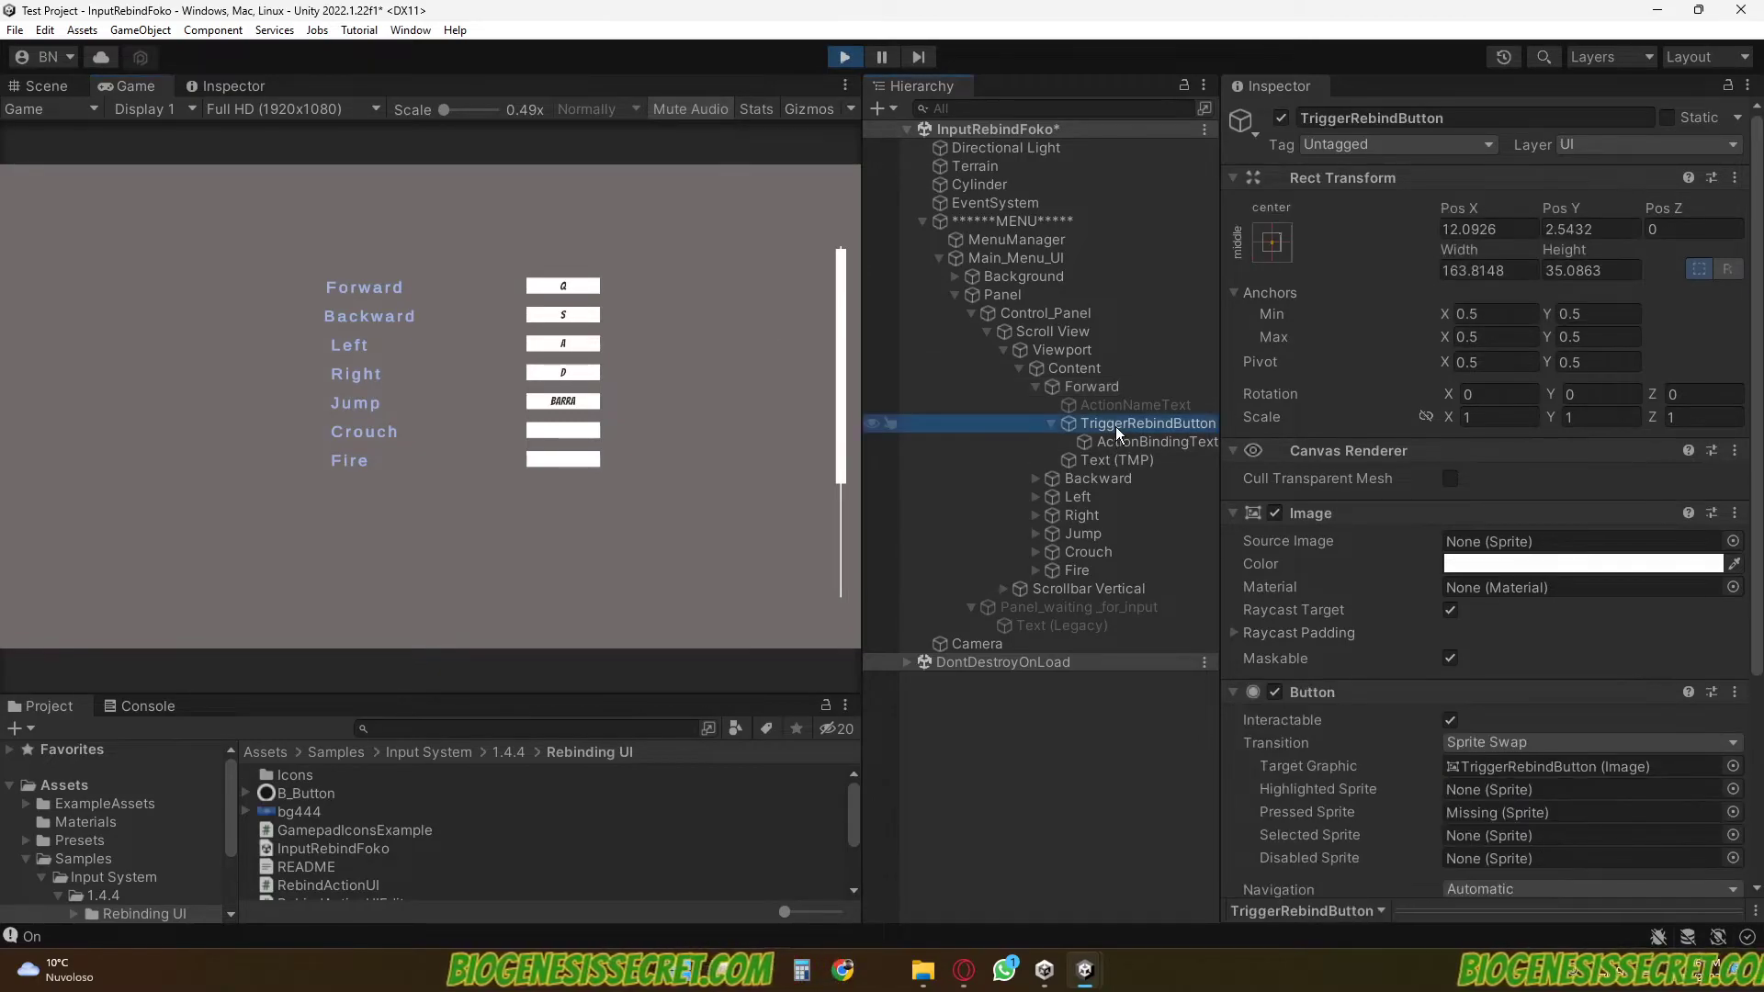
left_click(1088, 390)
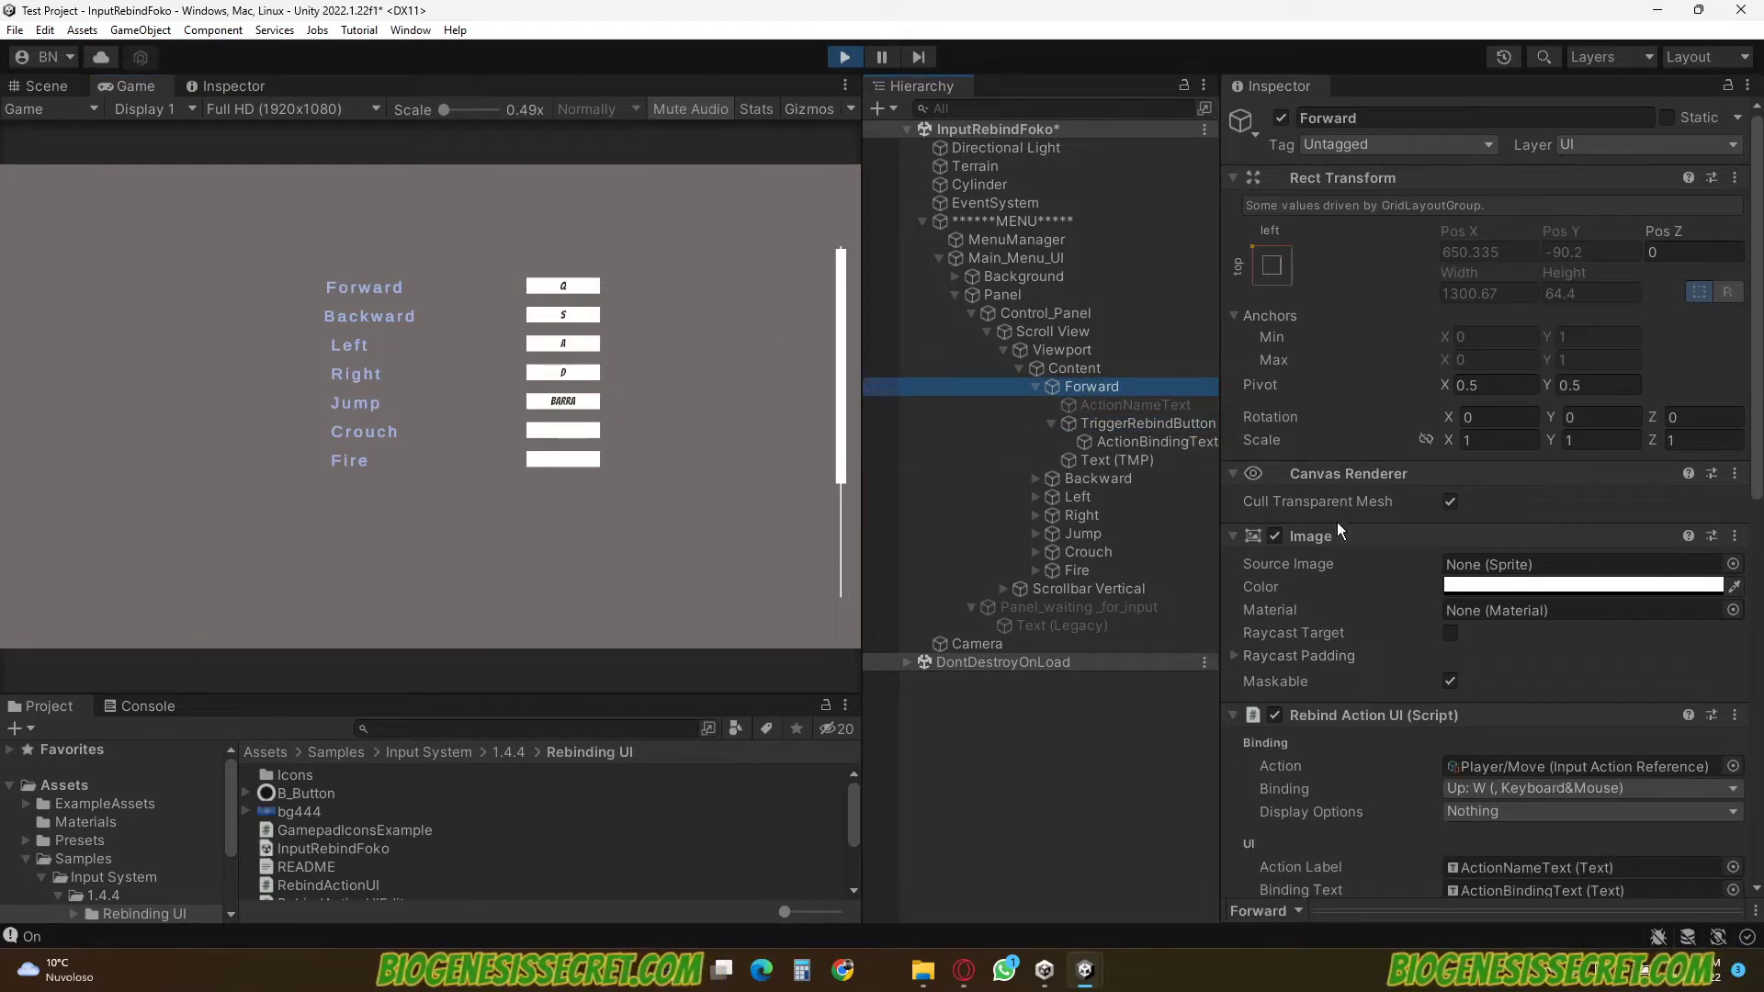
scroll(1348, 526, "down", 3)
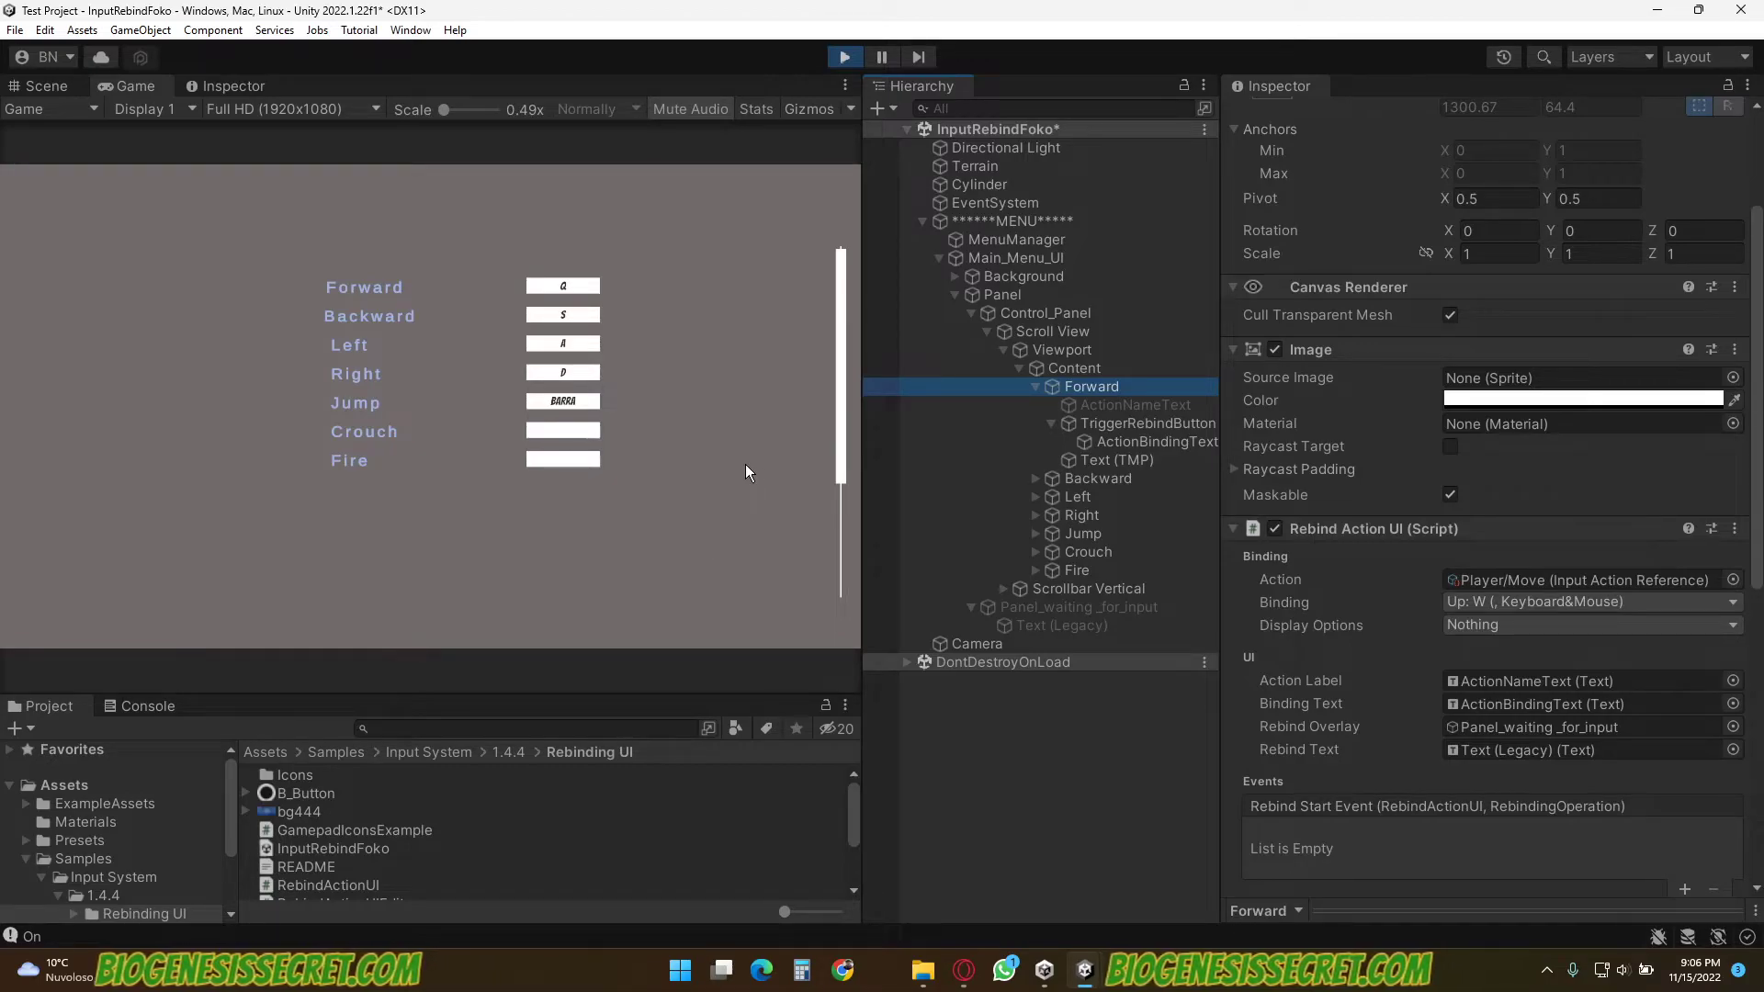
left_click(843, 58)
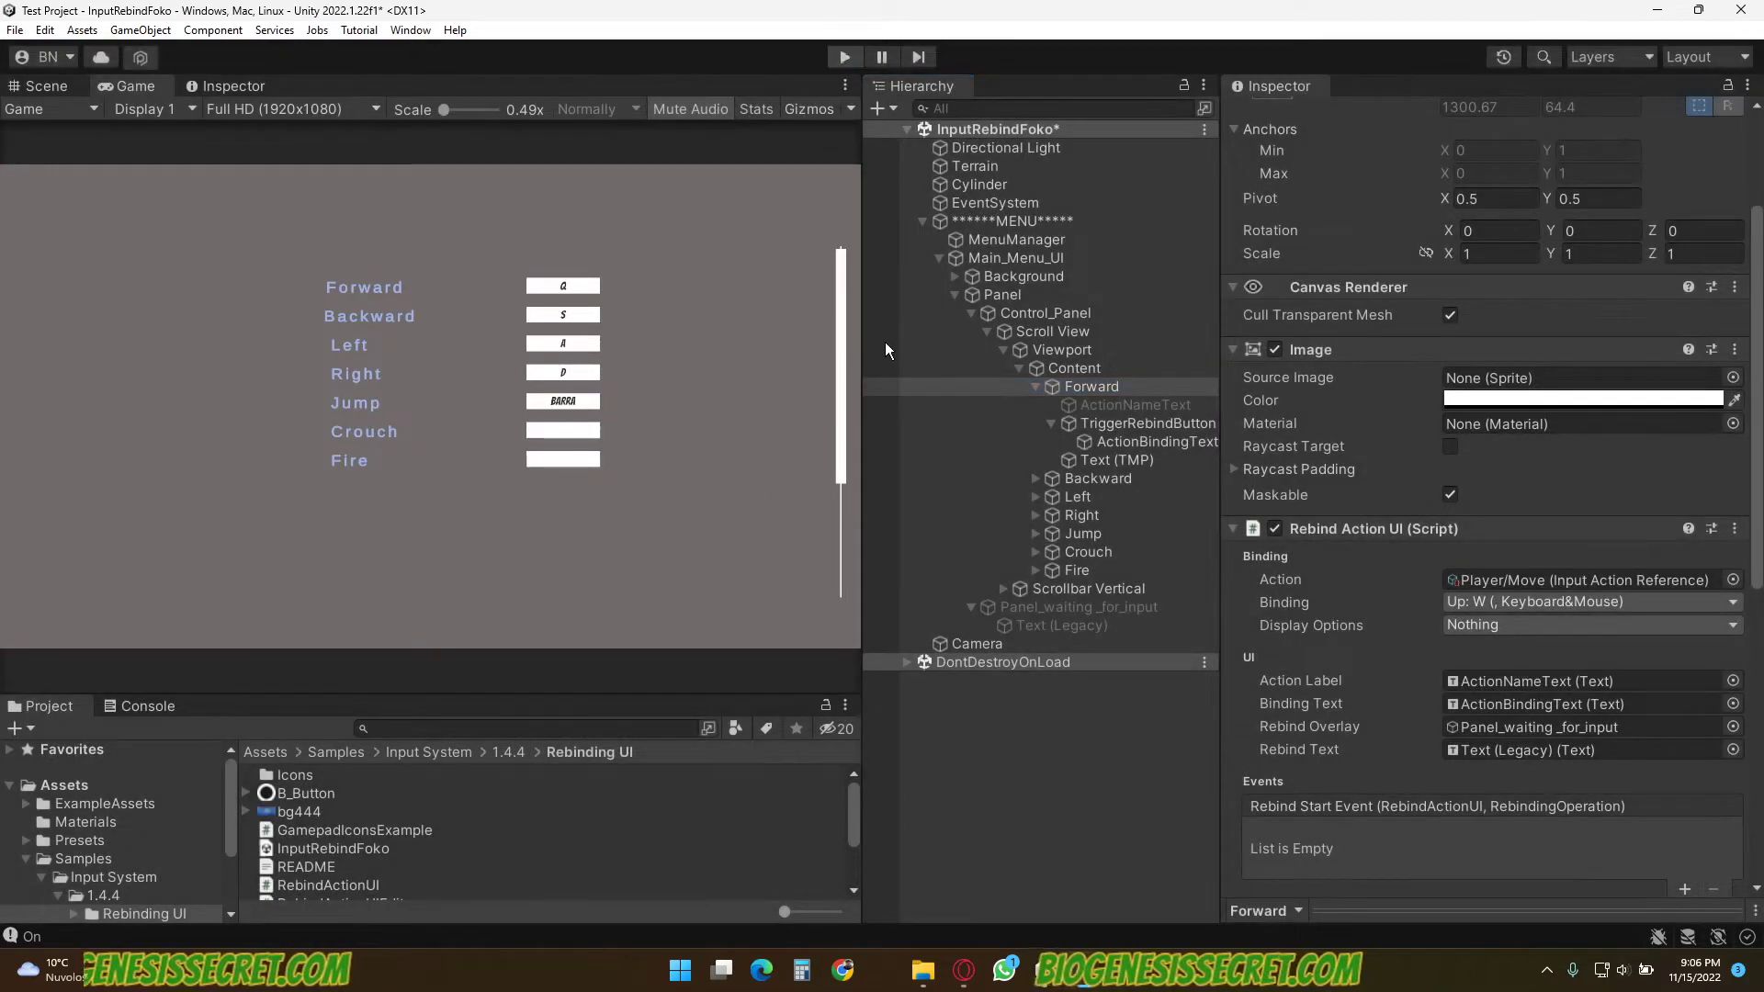
Enlarge the project browser and open the Test Project input actions asset from the Assets folder for editing
left_click_drag(653, 691, 643, 424)
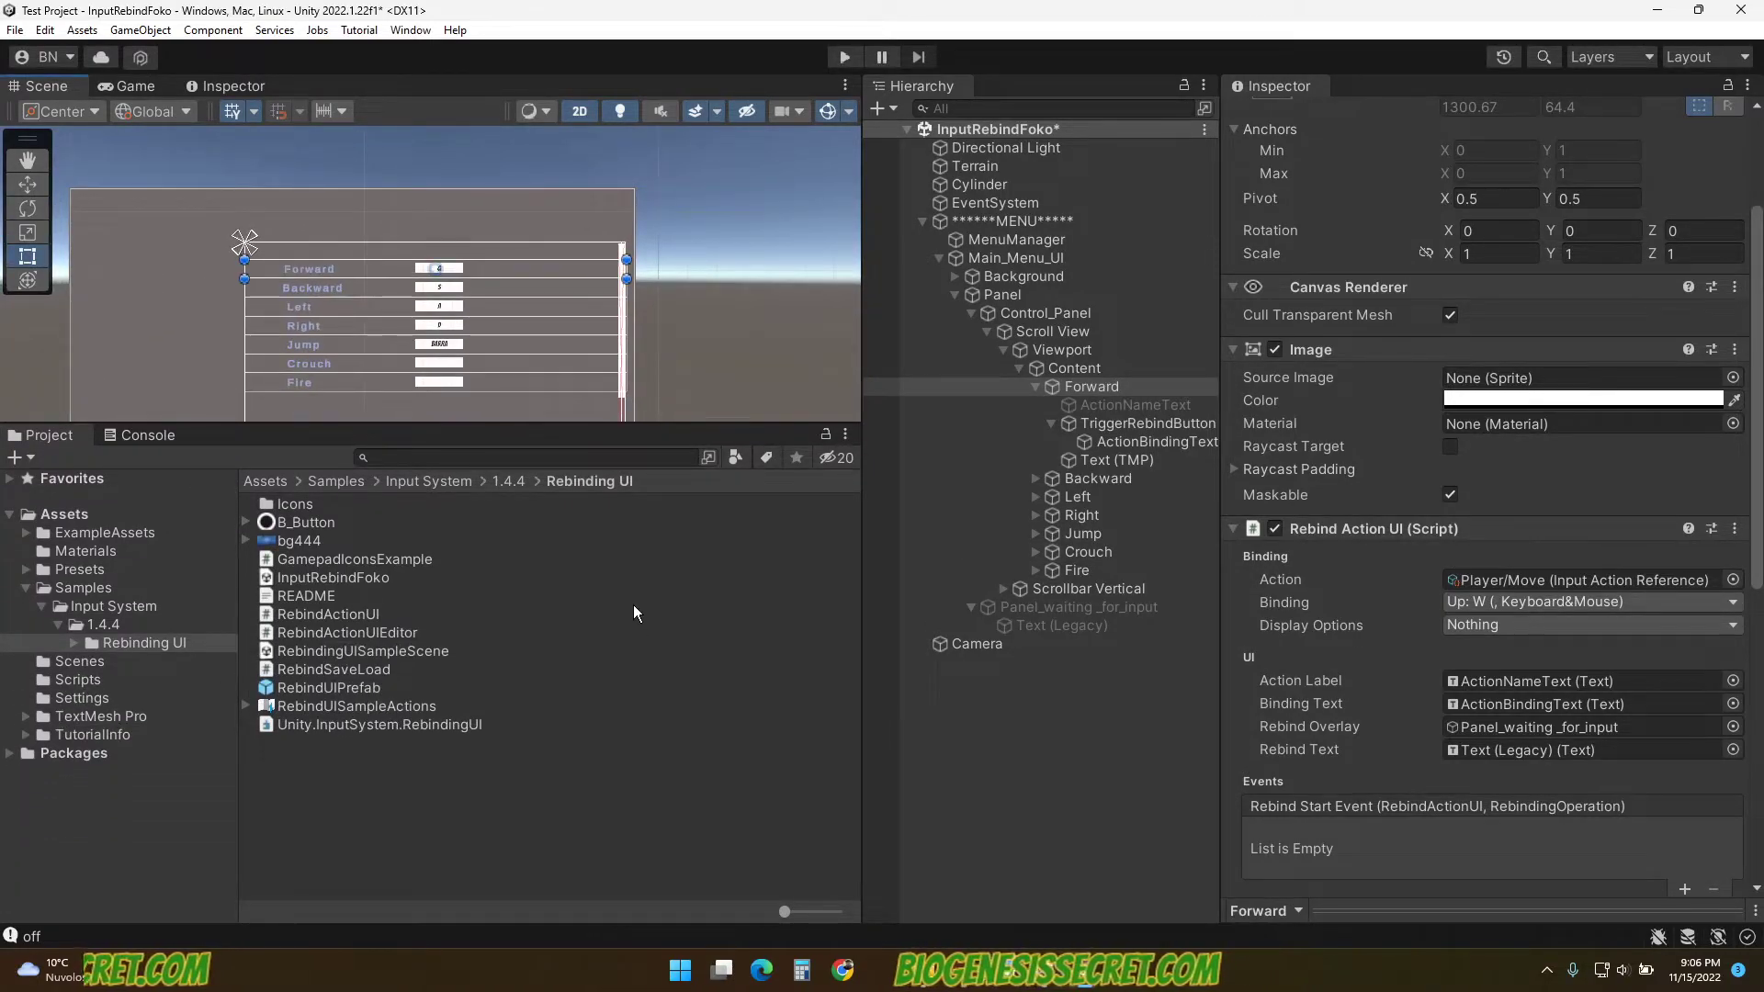
left_click(261, 483)
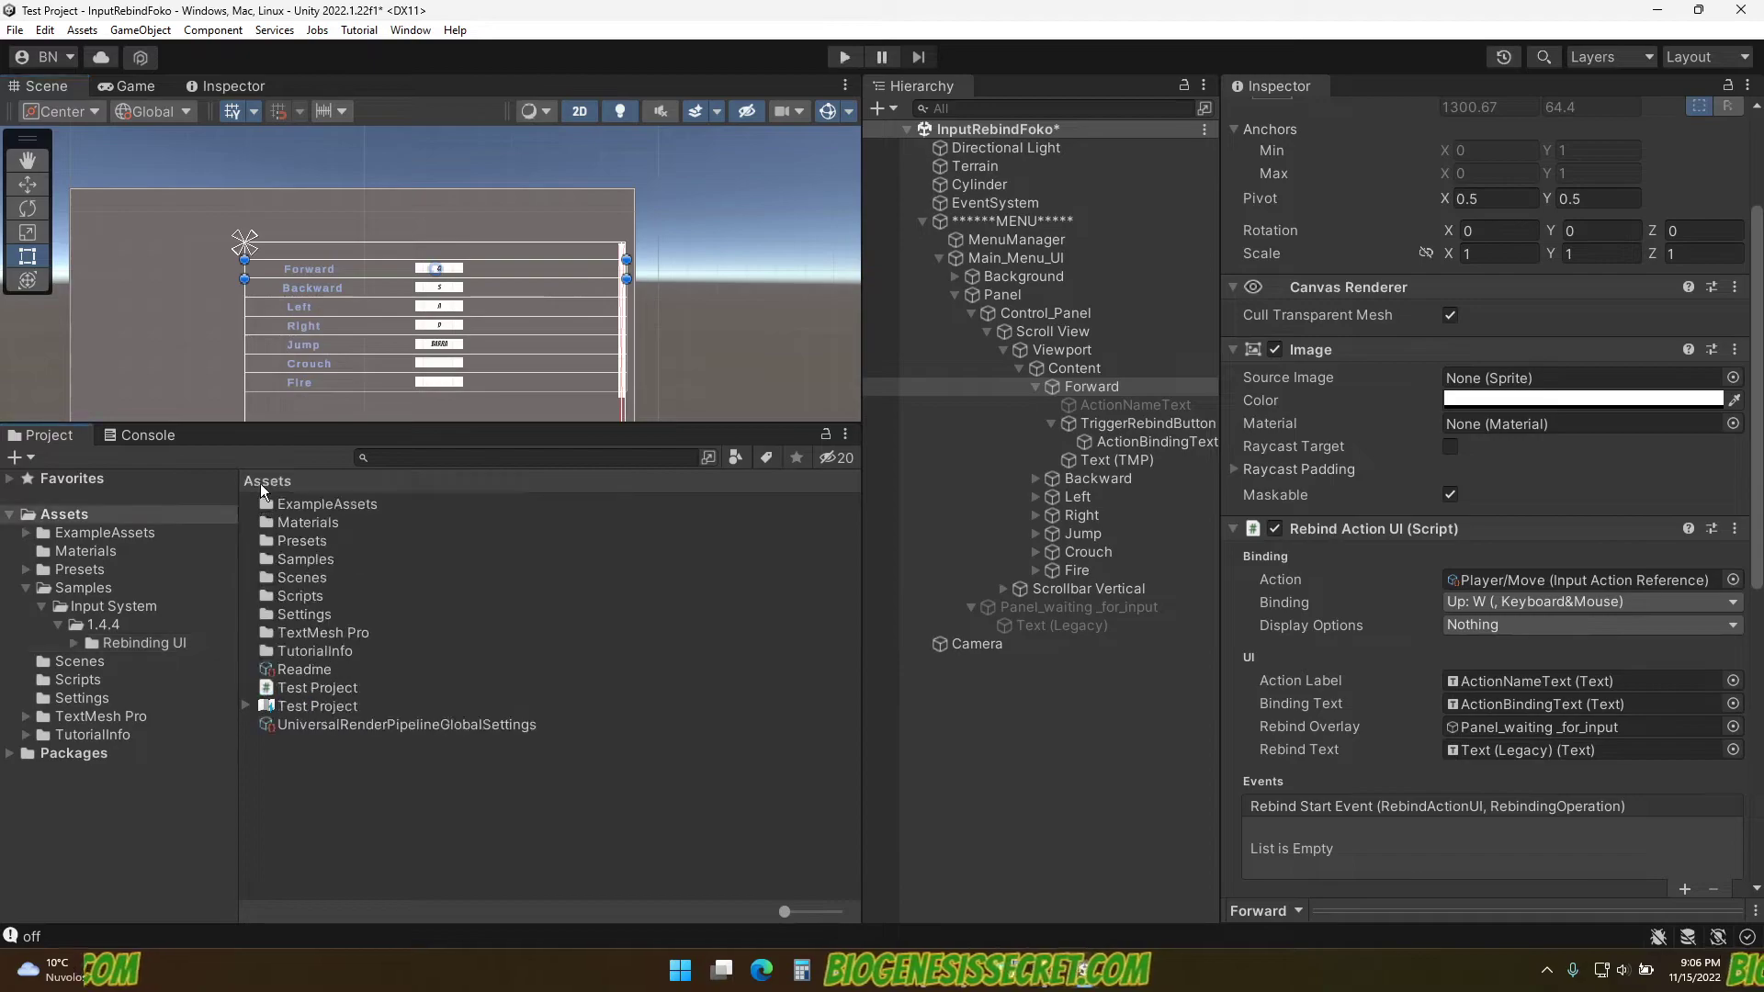
left_click(312, 705)
double_click(322, 706)
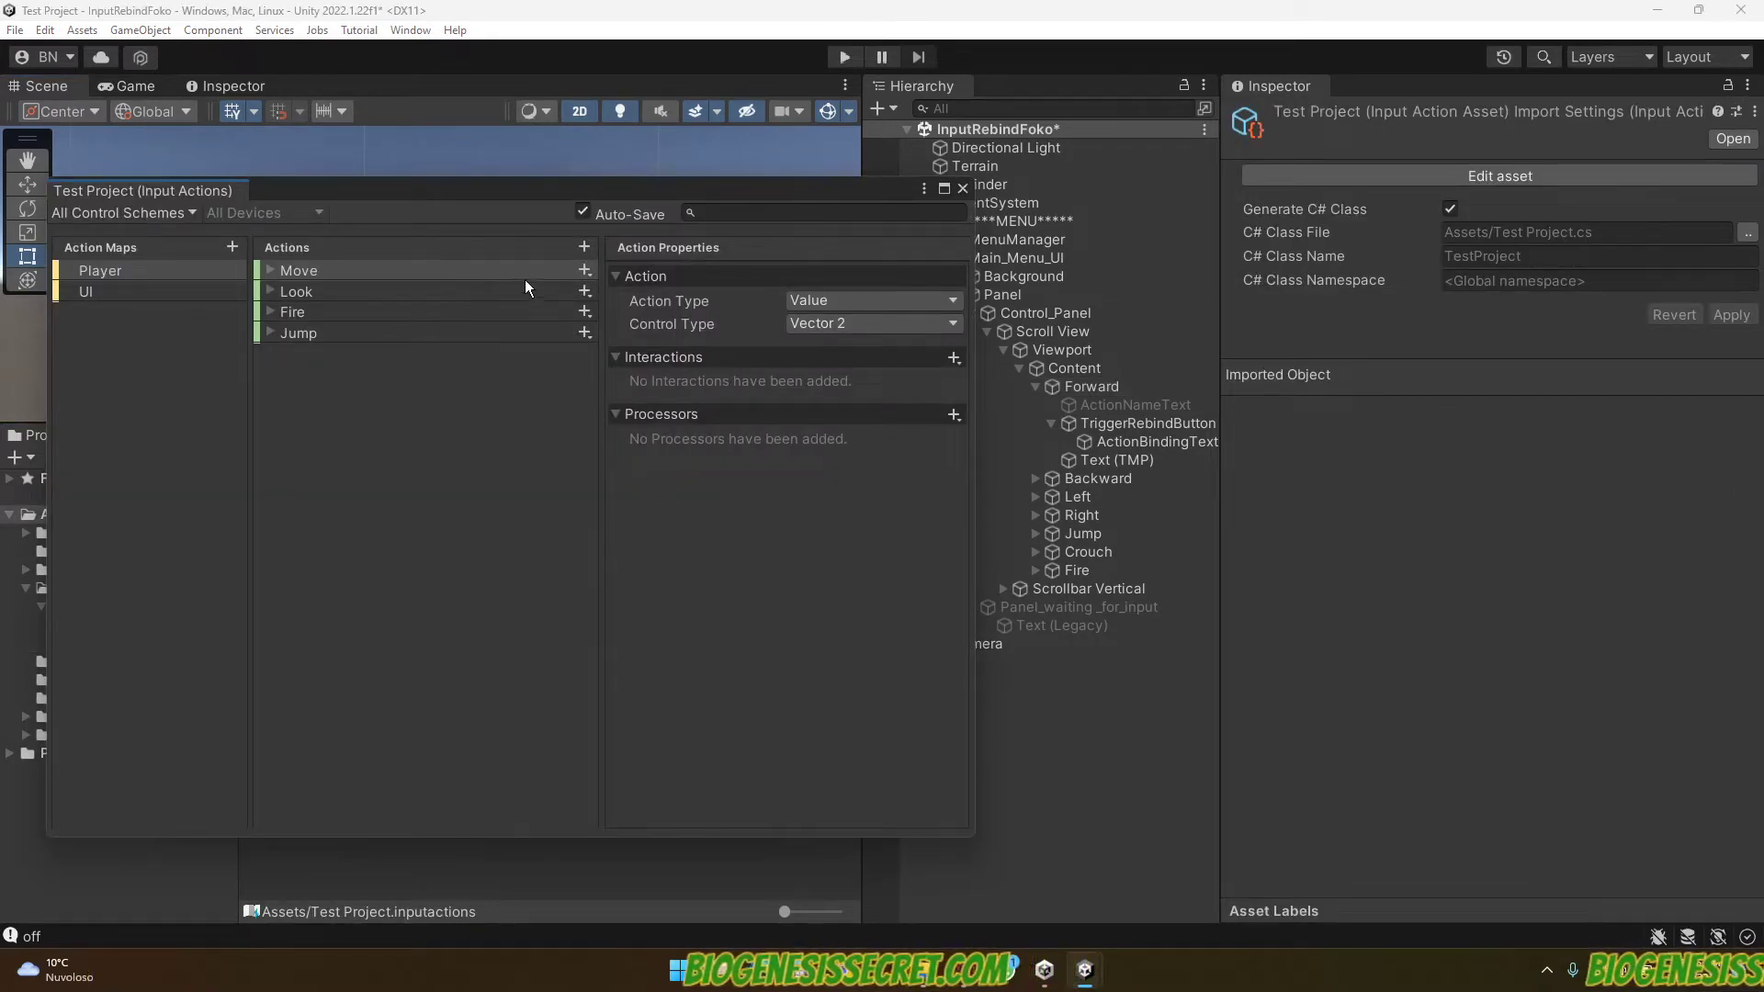
Add an action named Crouch to the Player action map
left_click(583, 246)
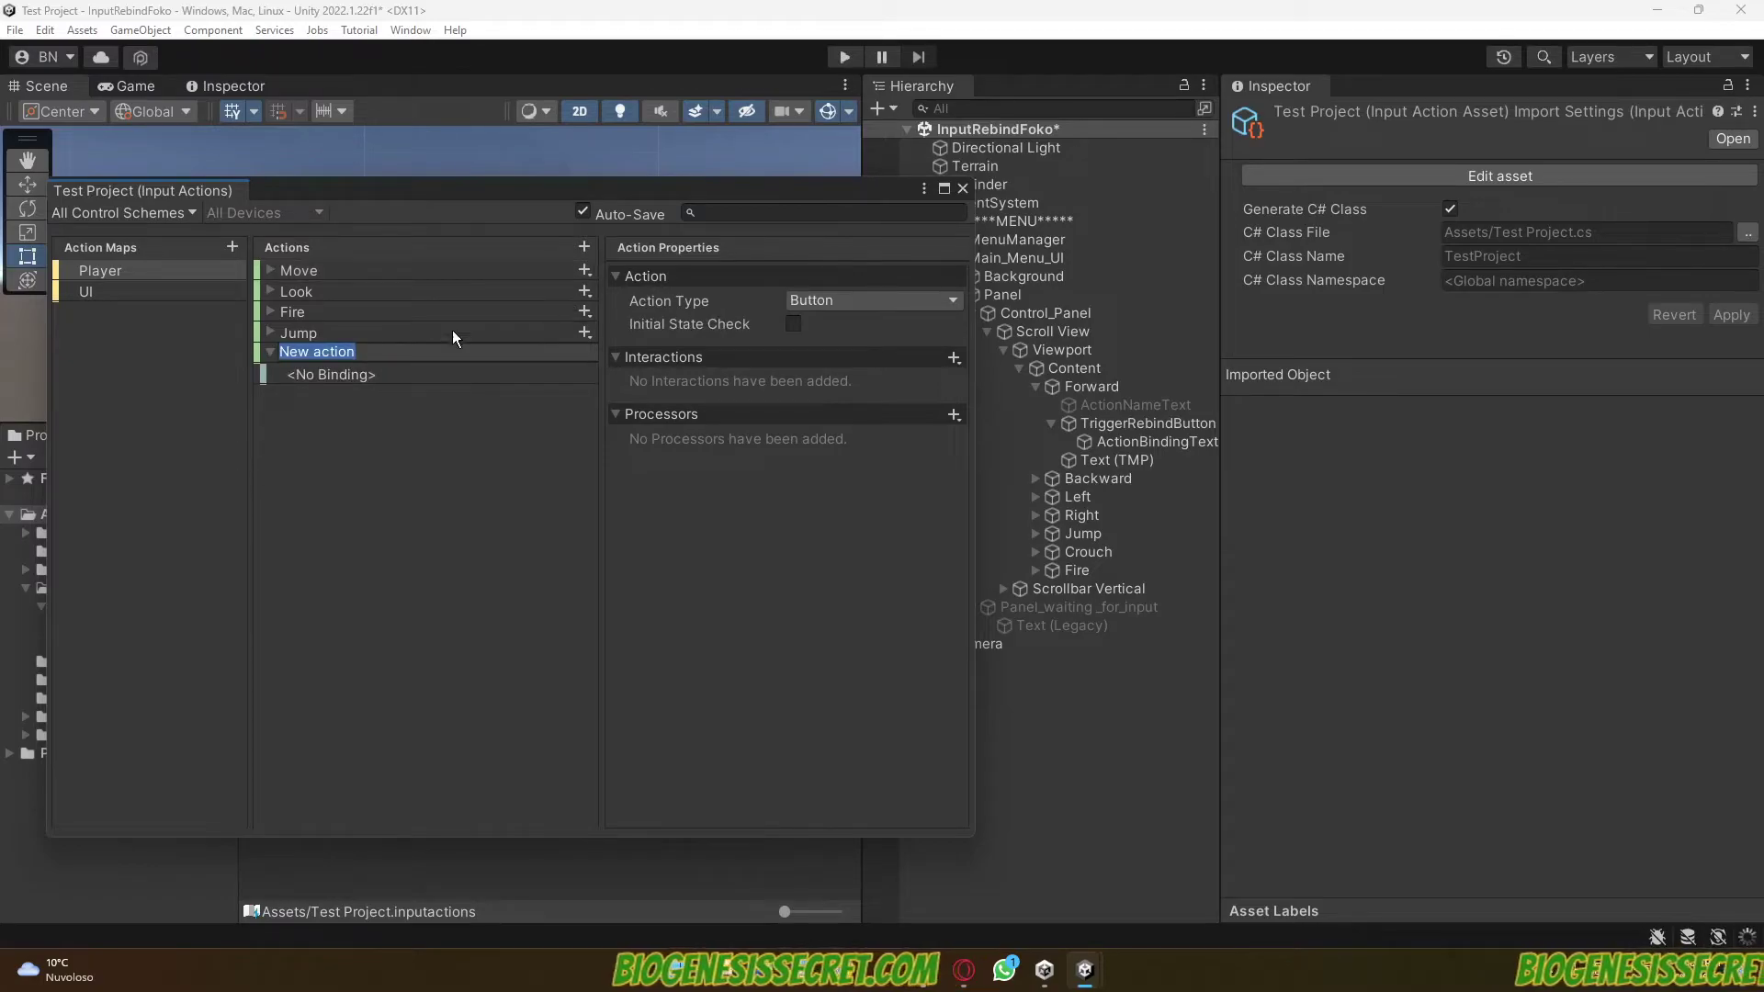
left_click(352, 379)
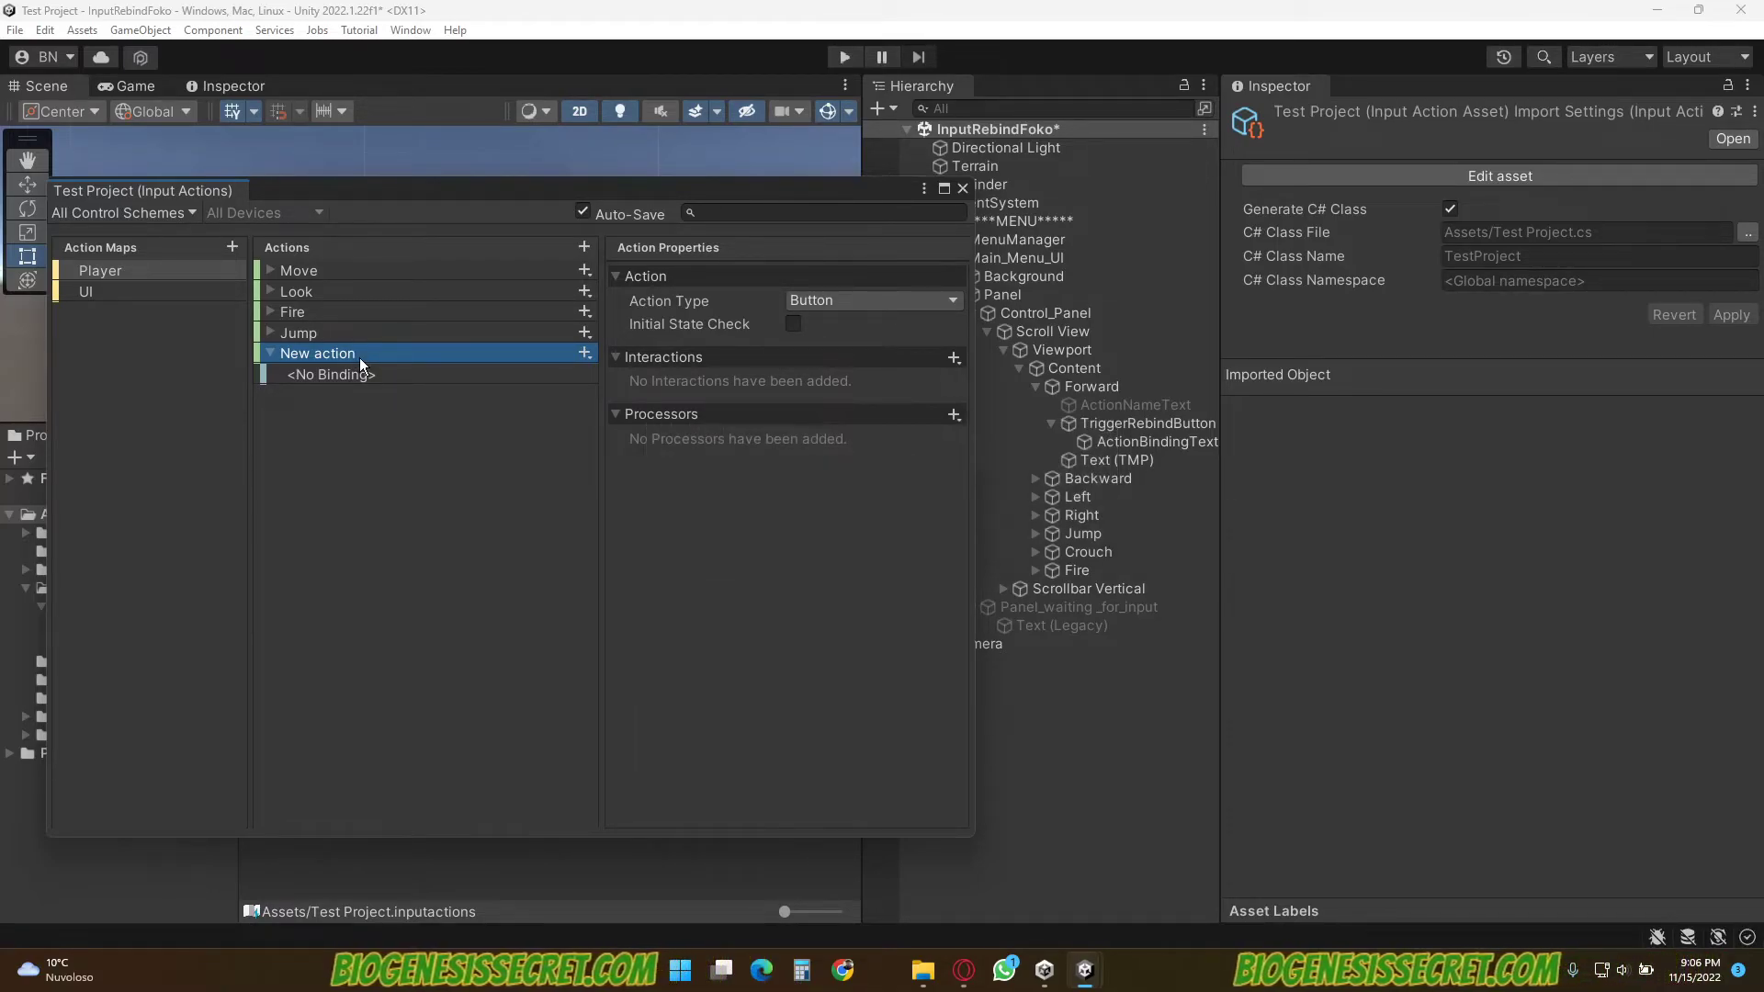
double_click(346, 360)
type("Crouch")
key("Return")
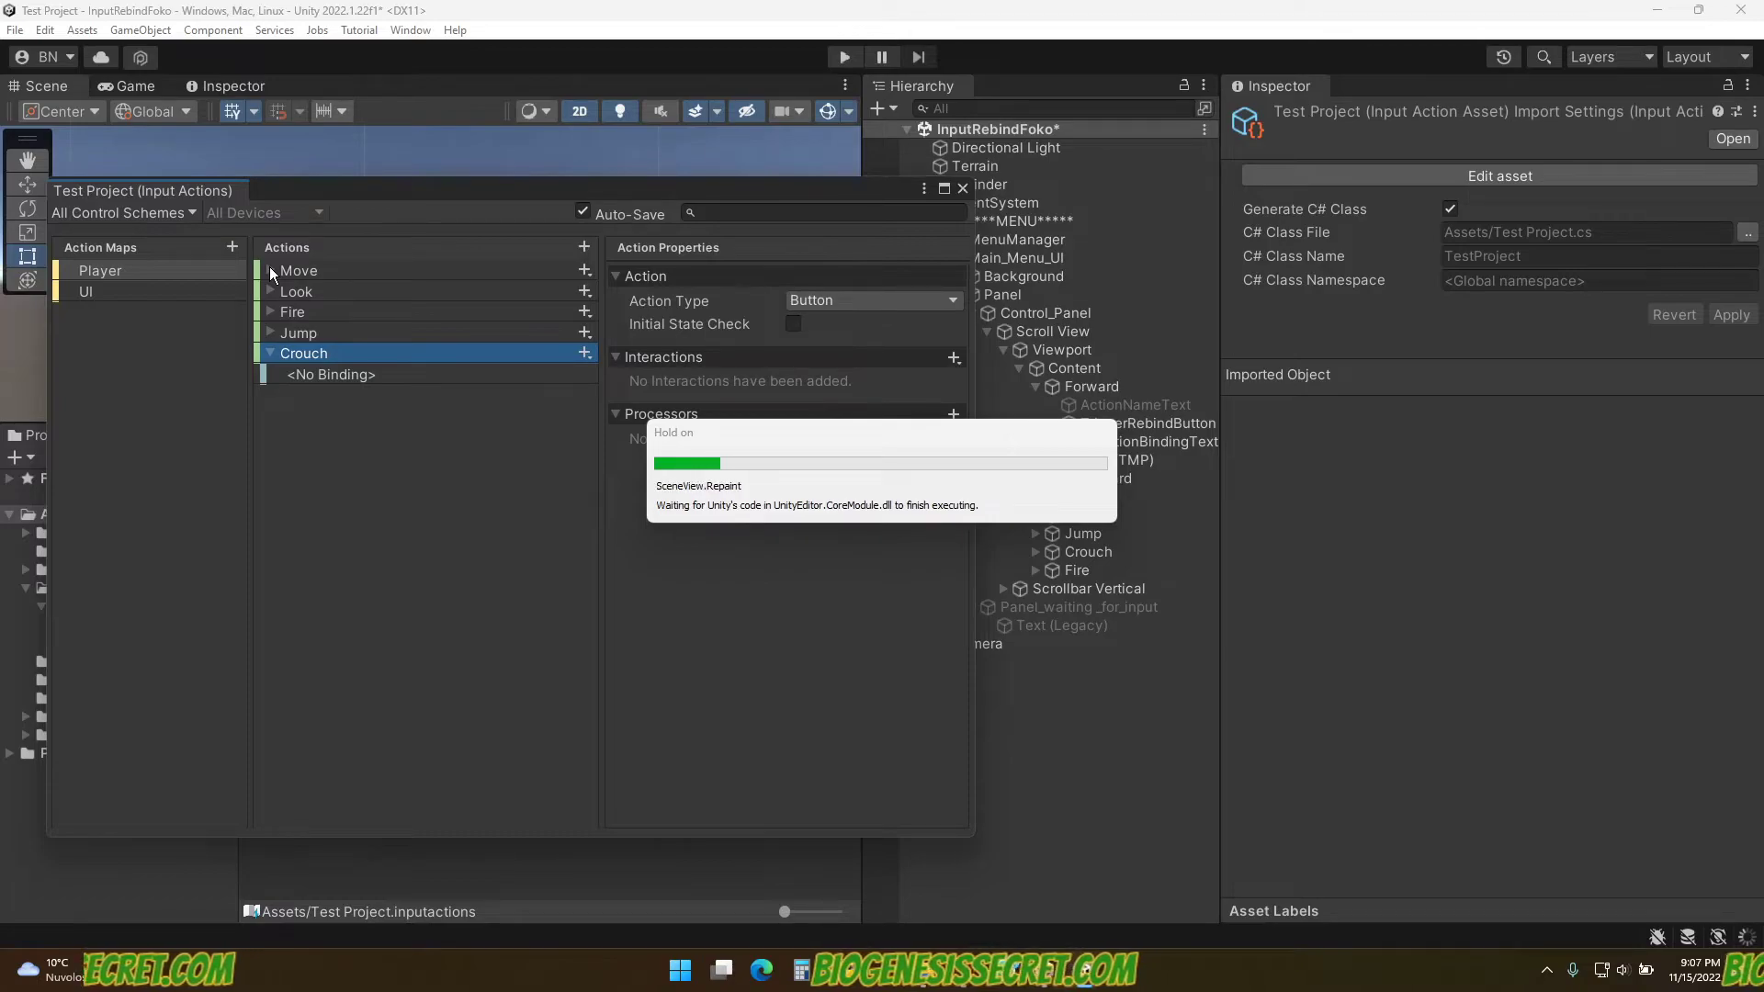
left_click(270, 268)
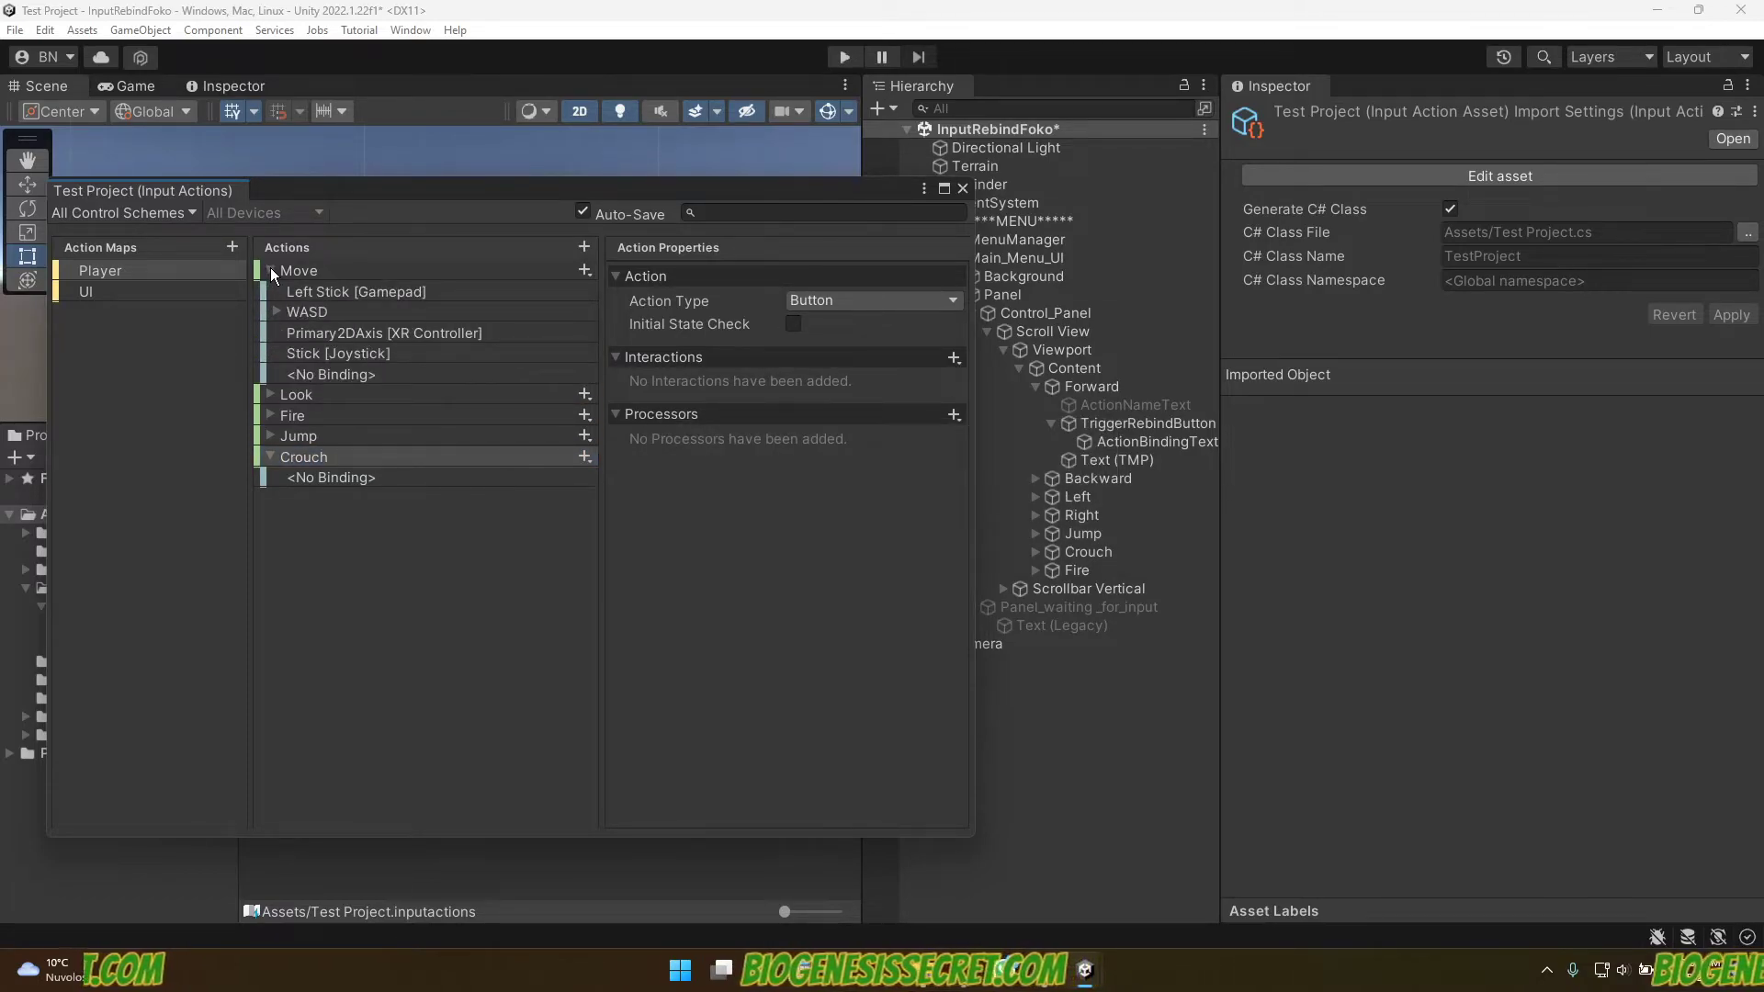
left_click(270, 269)
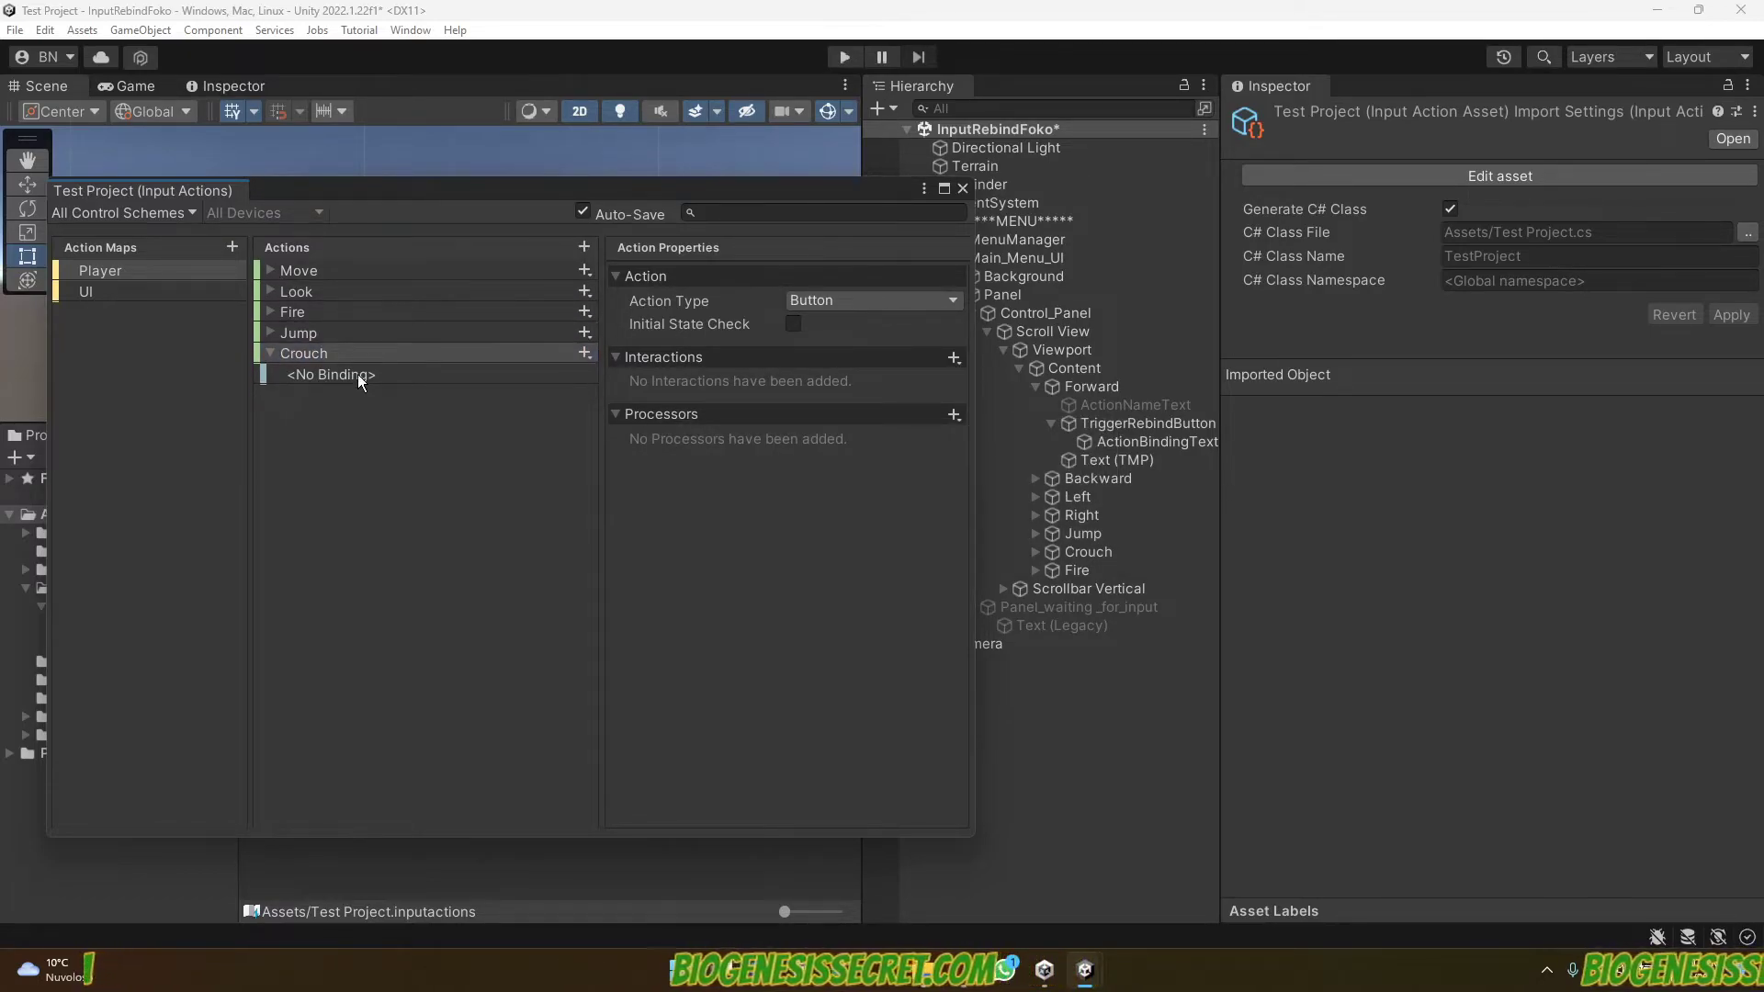
left_click(862, 313)
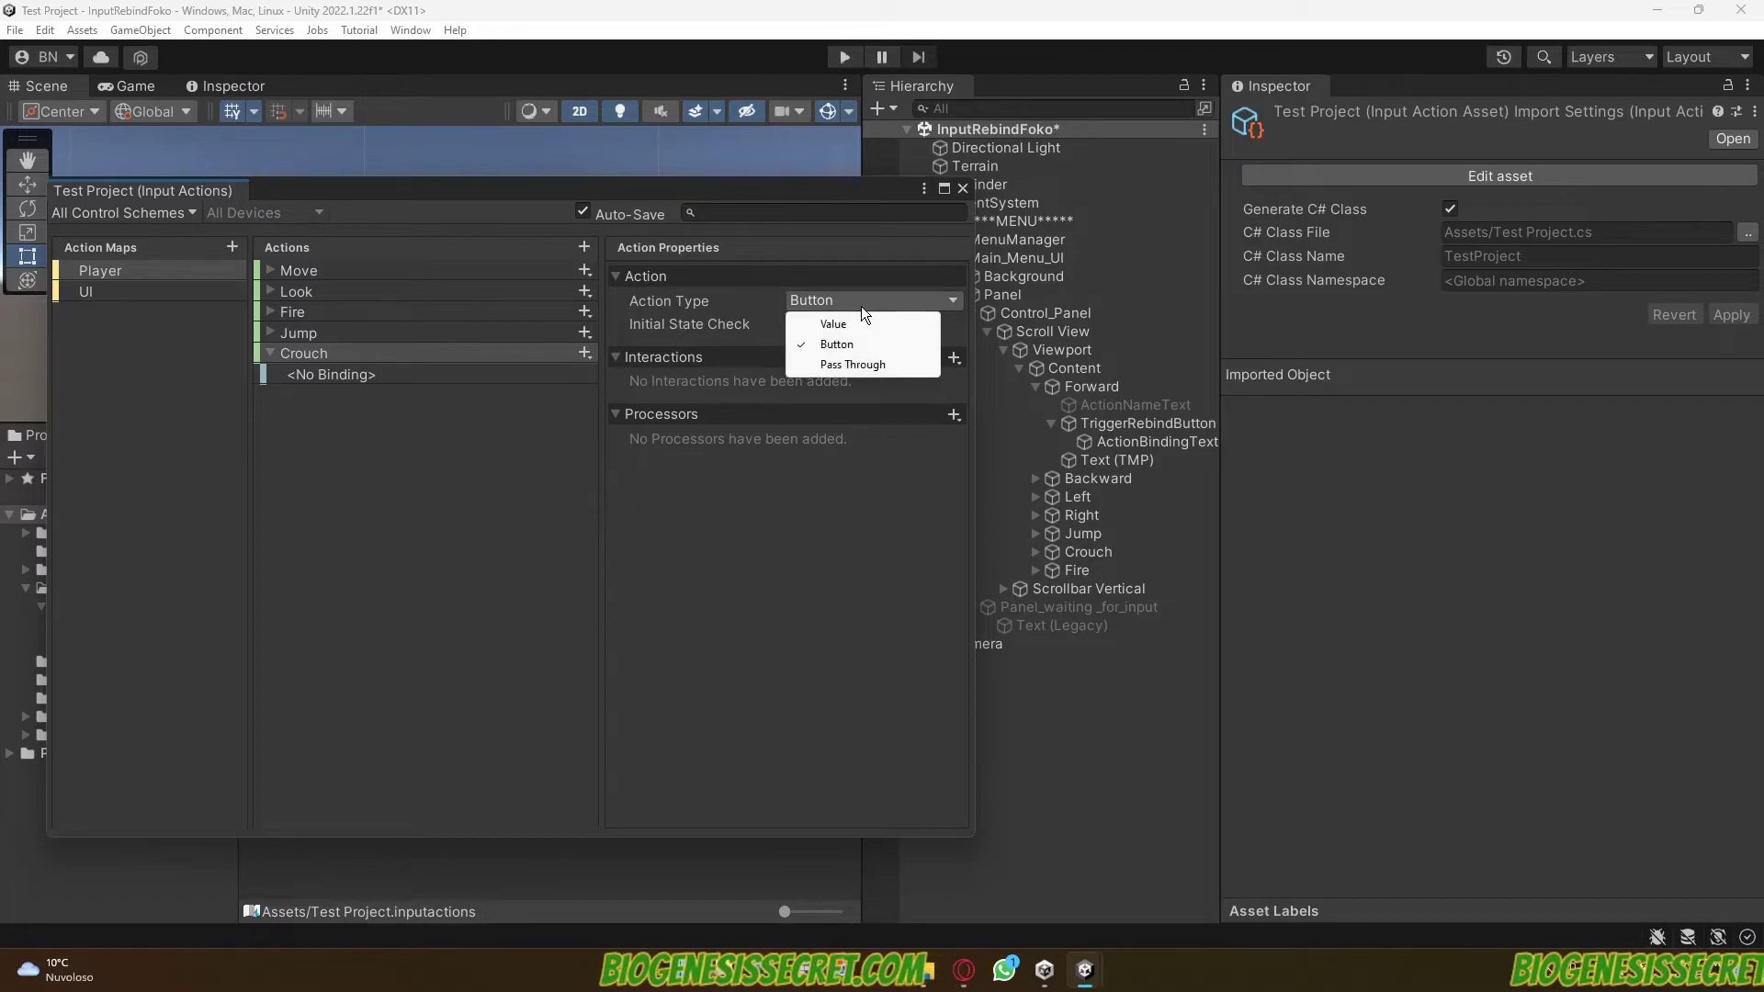
Bind Crouch to Left Control [Keyboard], enable it for the Keyboard&Mouse control scheme, and close the input actions editor
left_click(295, 381)
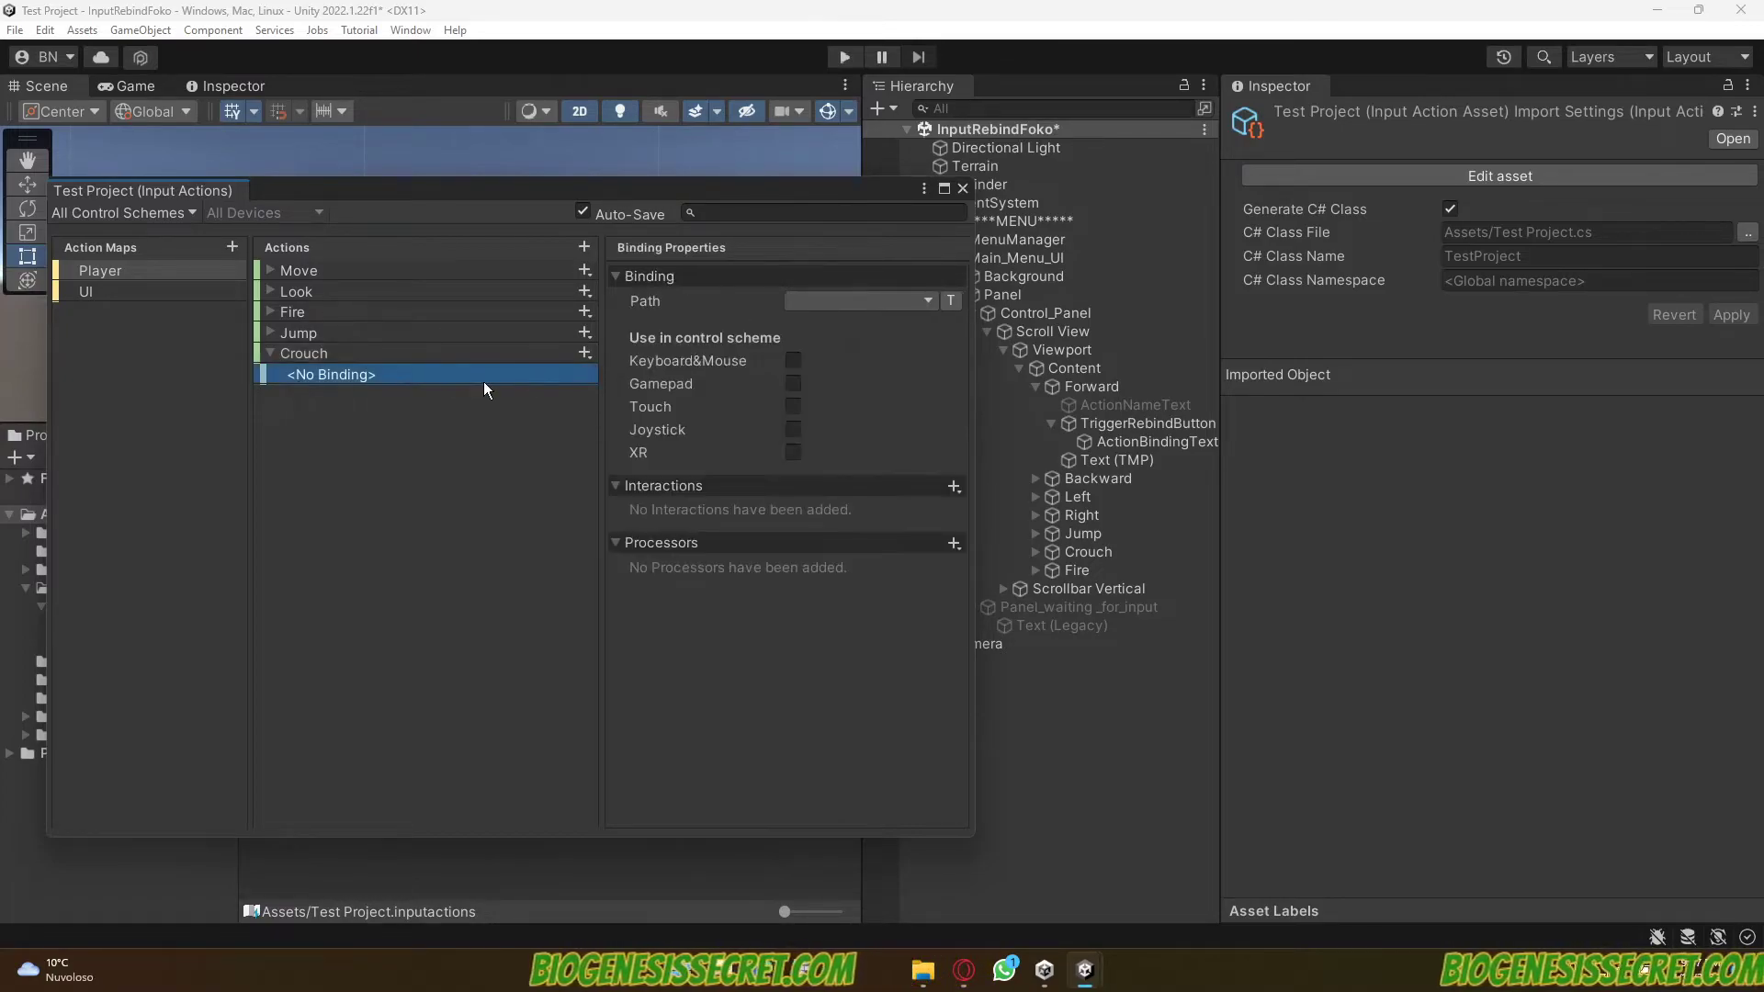
left_click(890, 301)
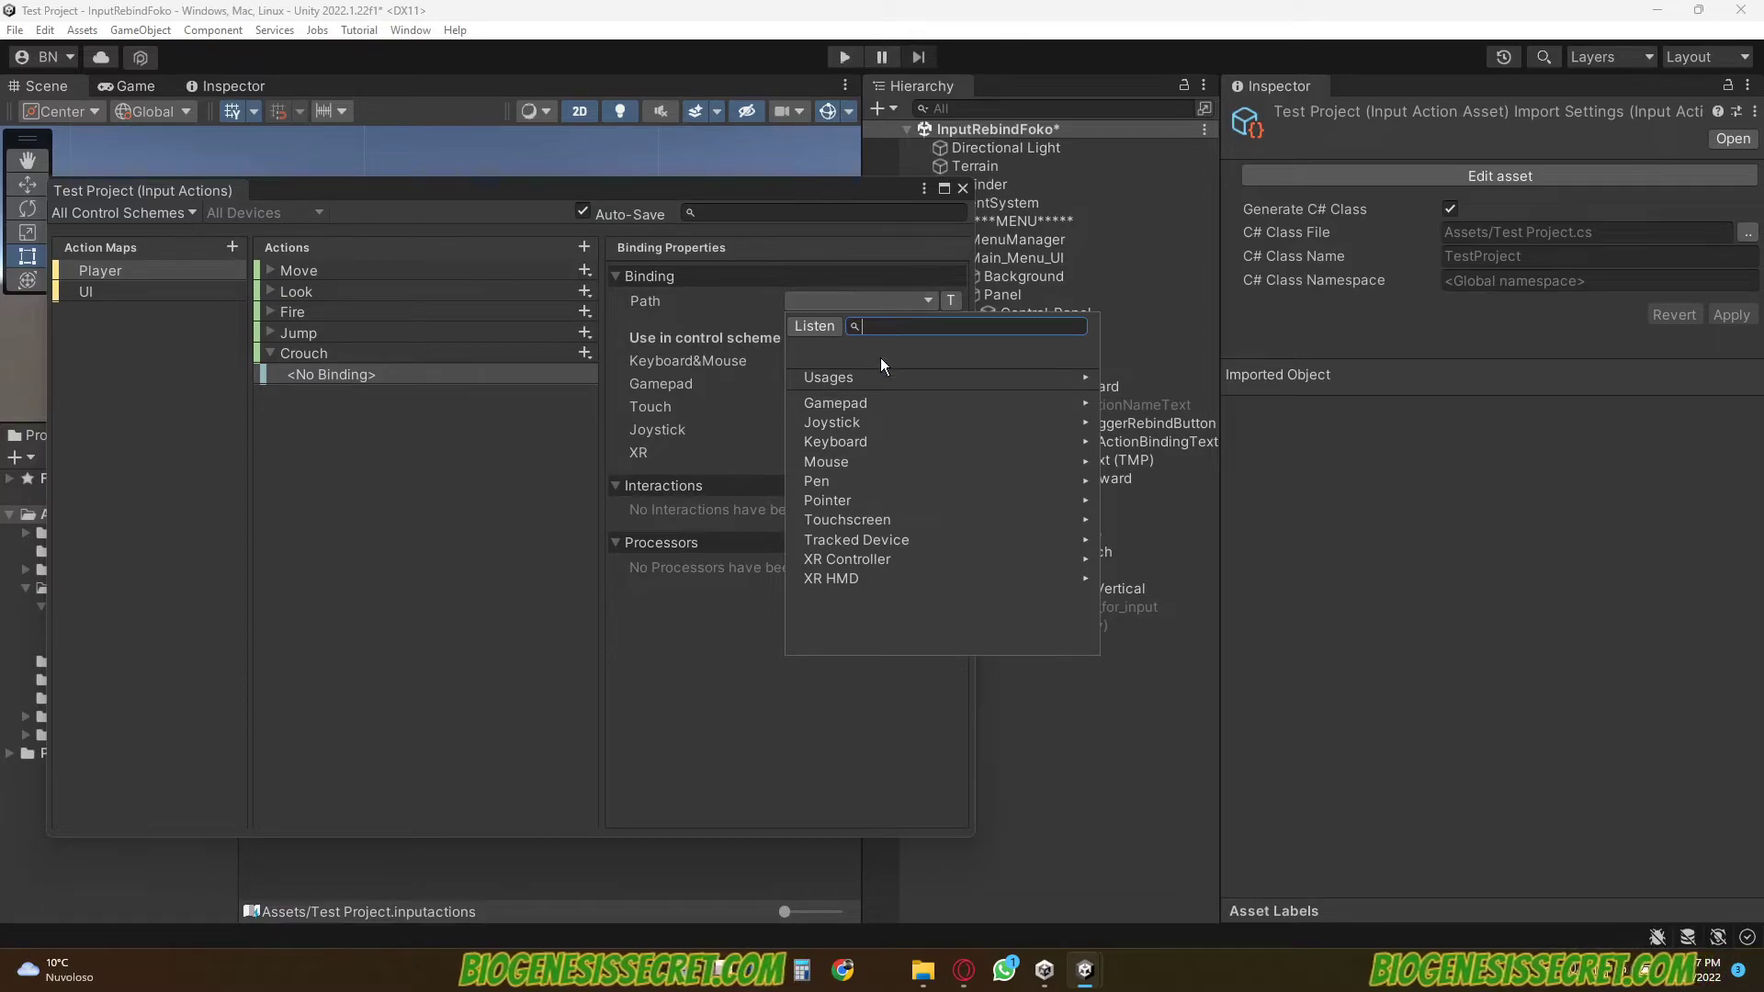
left_click(809, 327)
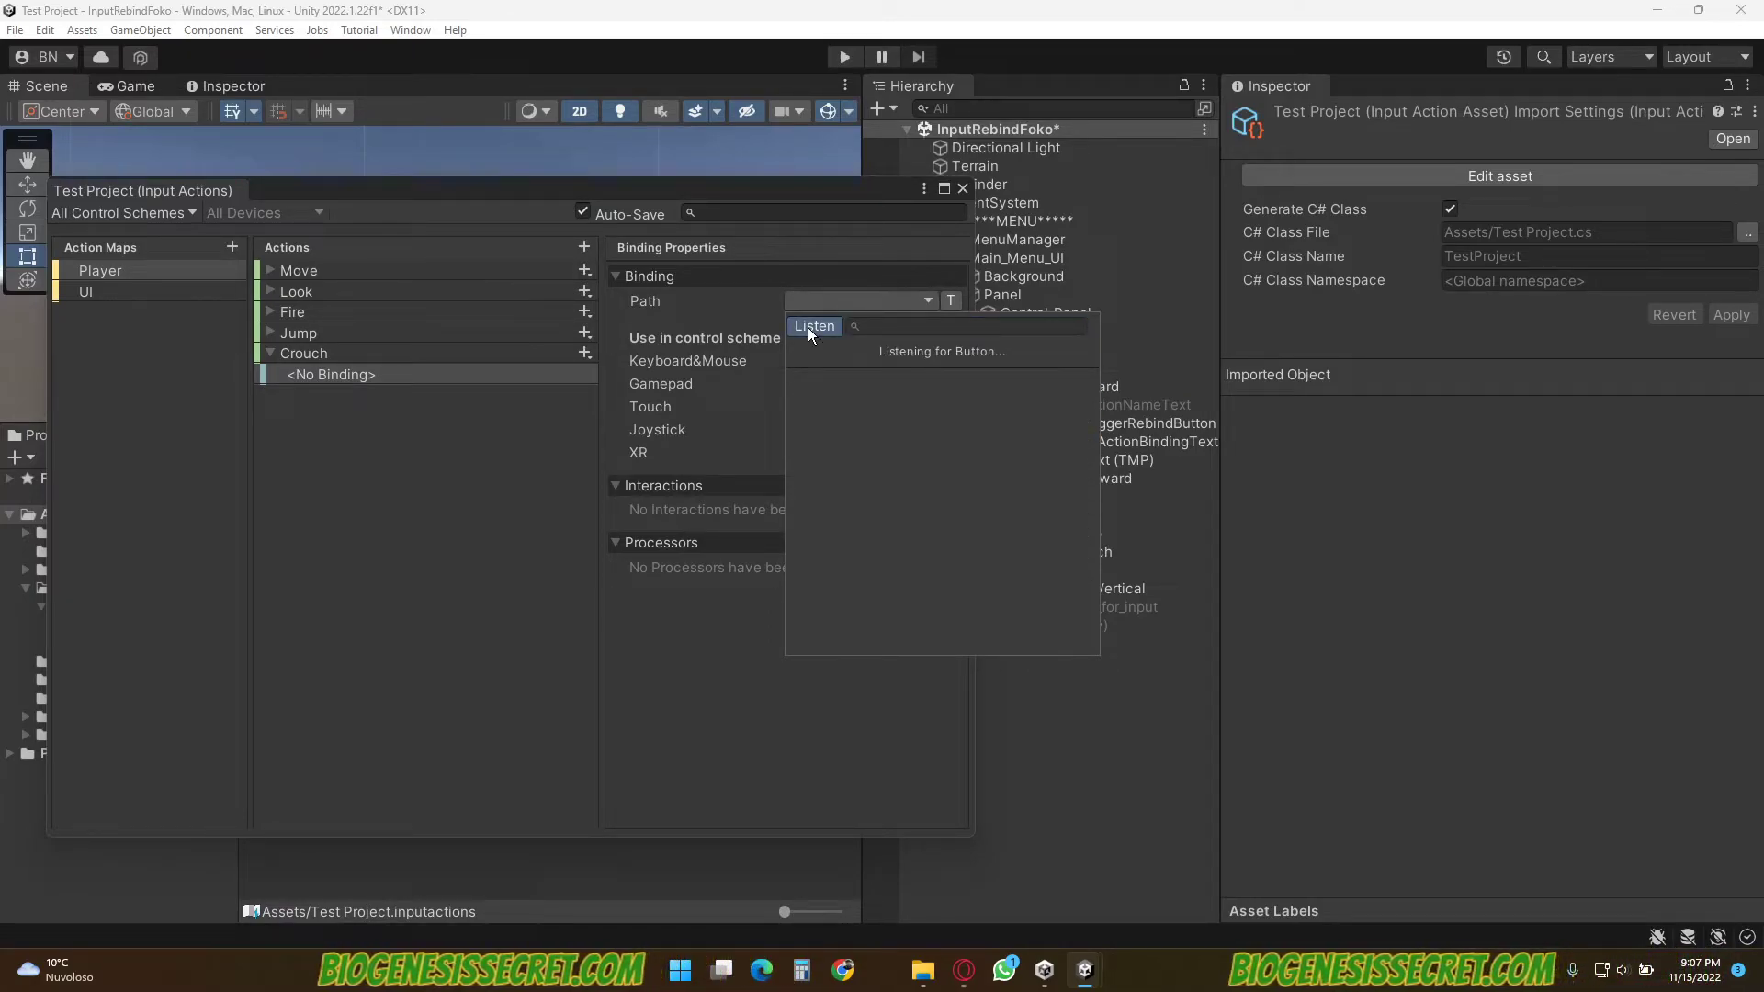
key("ctrl")
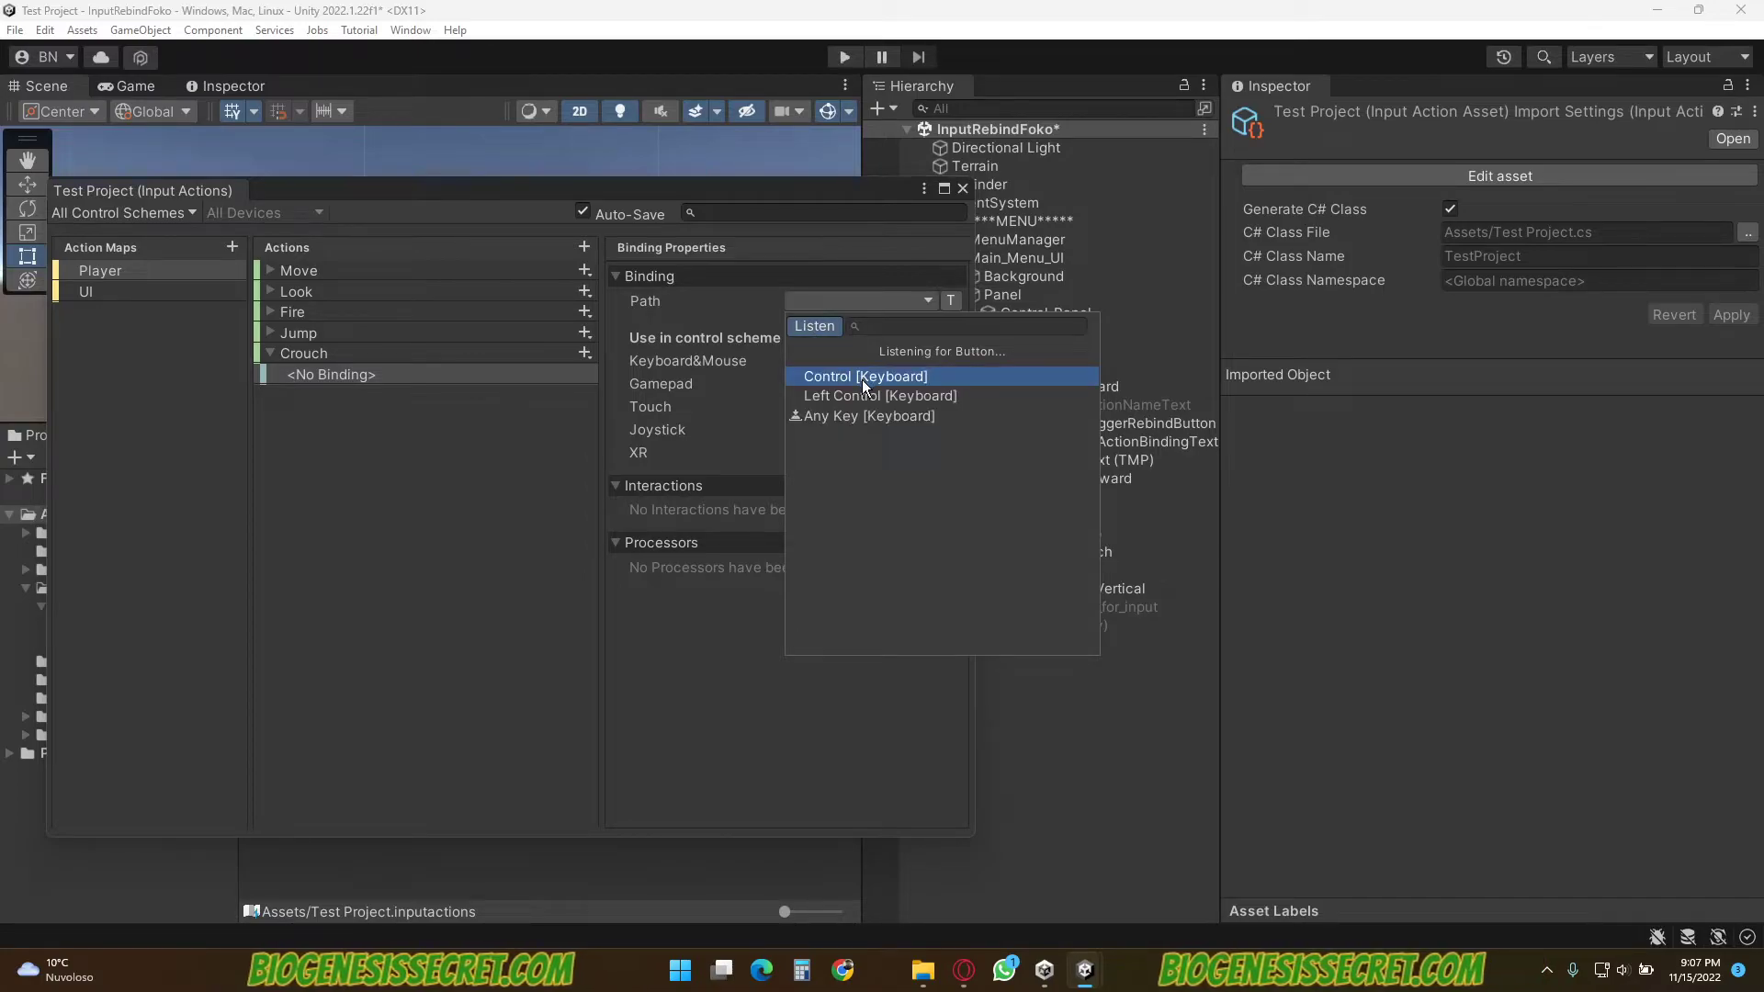
left_click(906, 396)
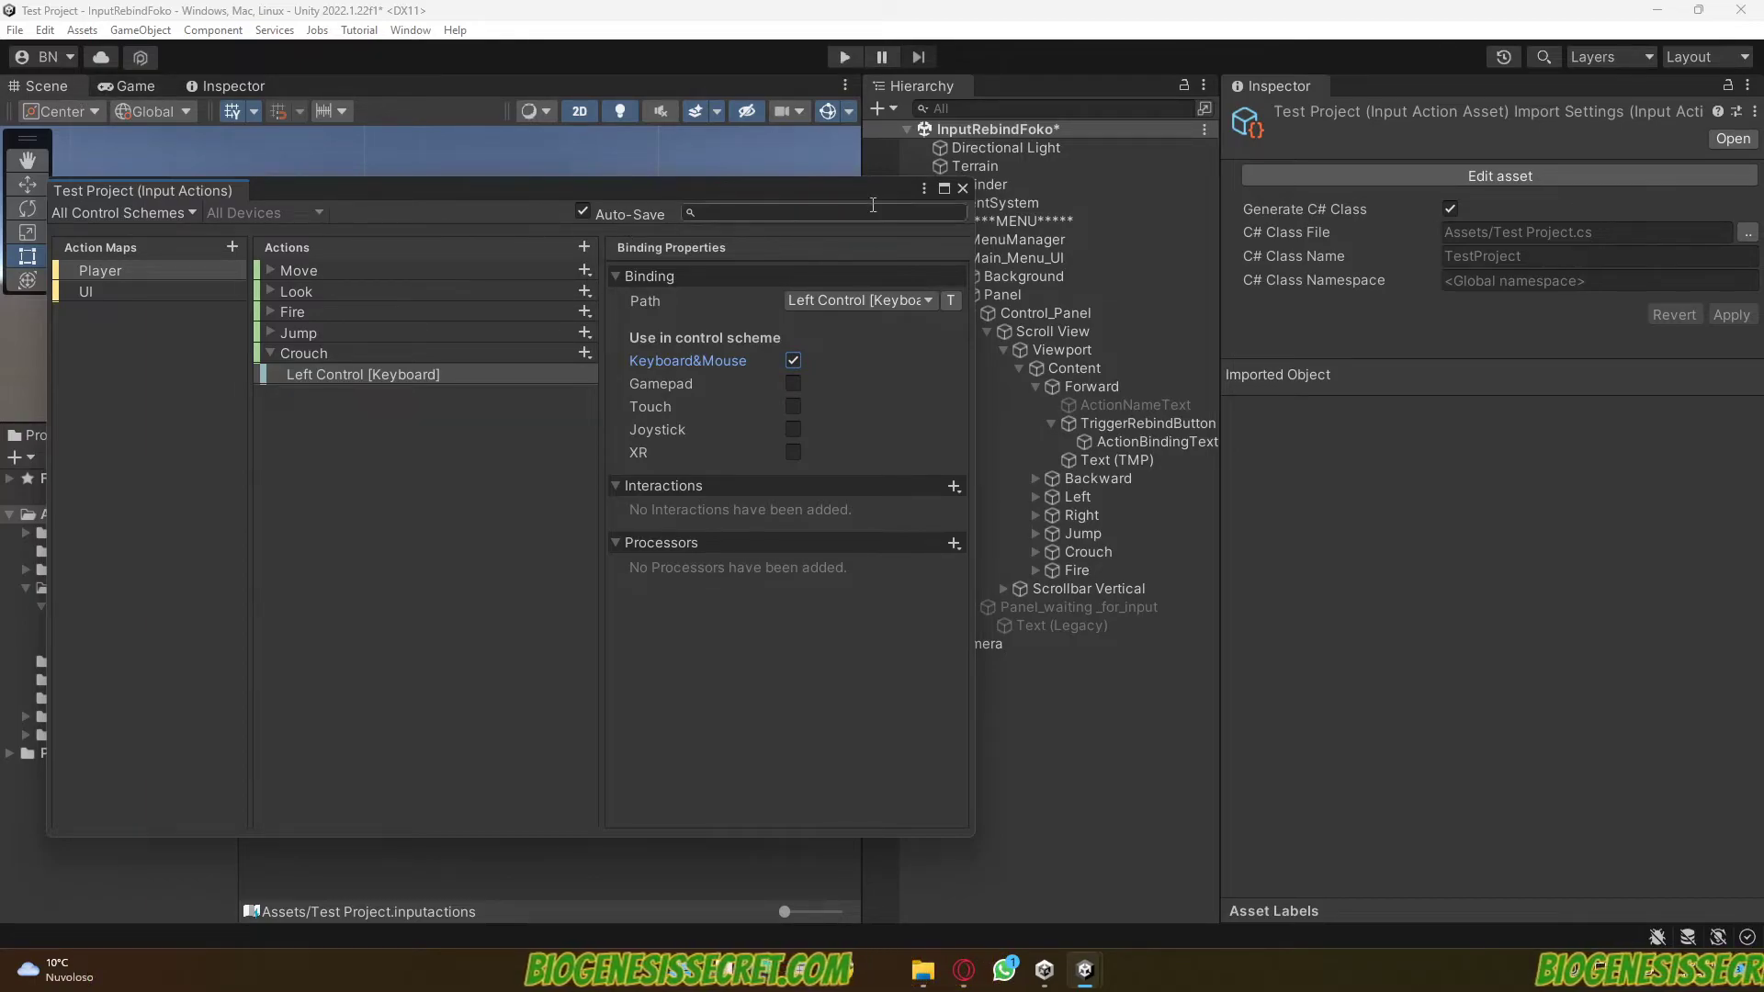
left_click(963, 189)
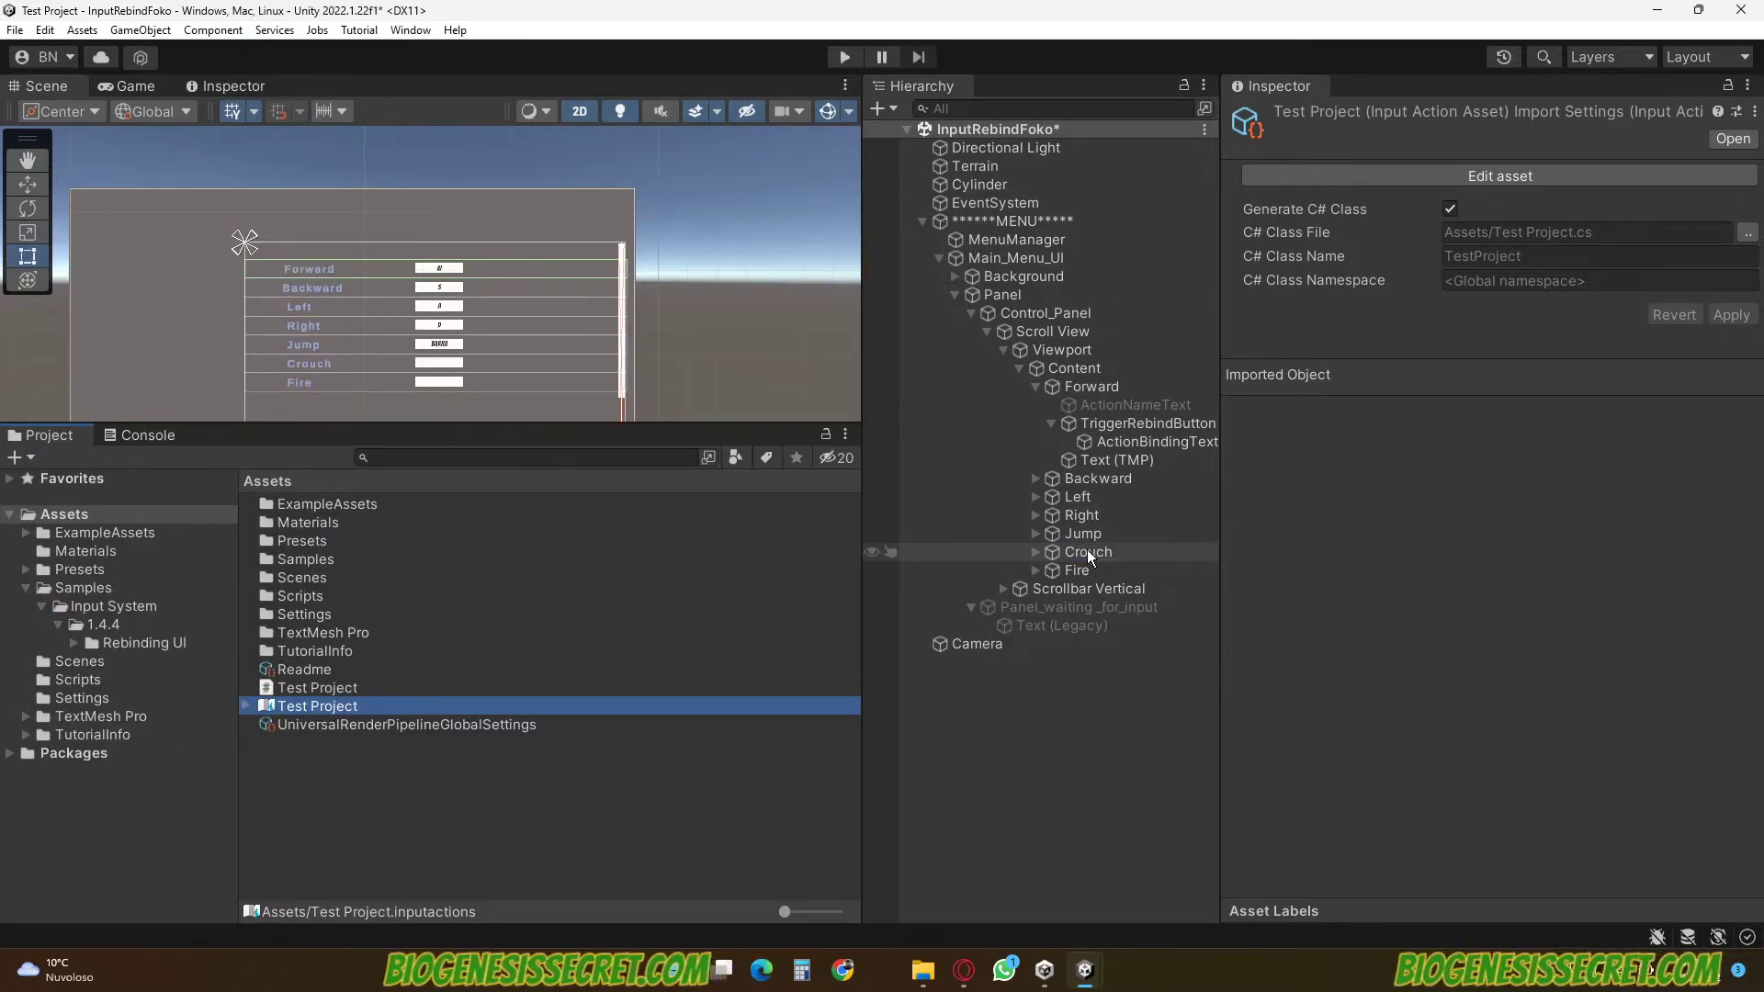
Select the Crouch object and check the bindings its Rebind Action UI offers for Player/Jump from Test Project.inputactions
left_click(1088, 550)
scroll(1382, 588, "down", 3)
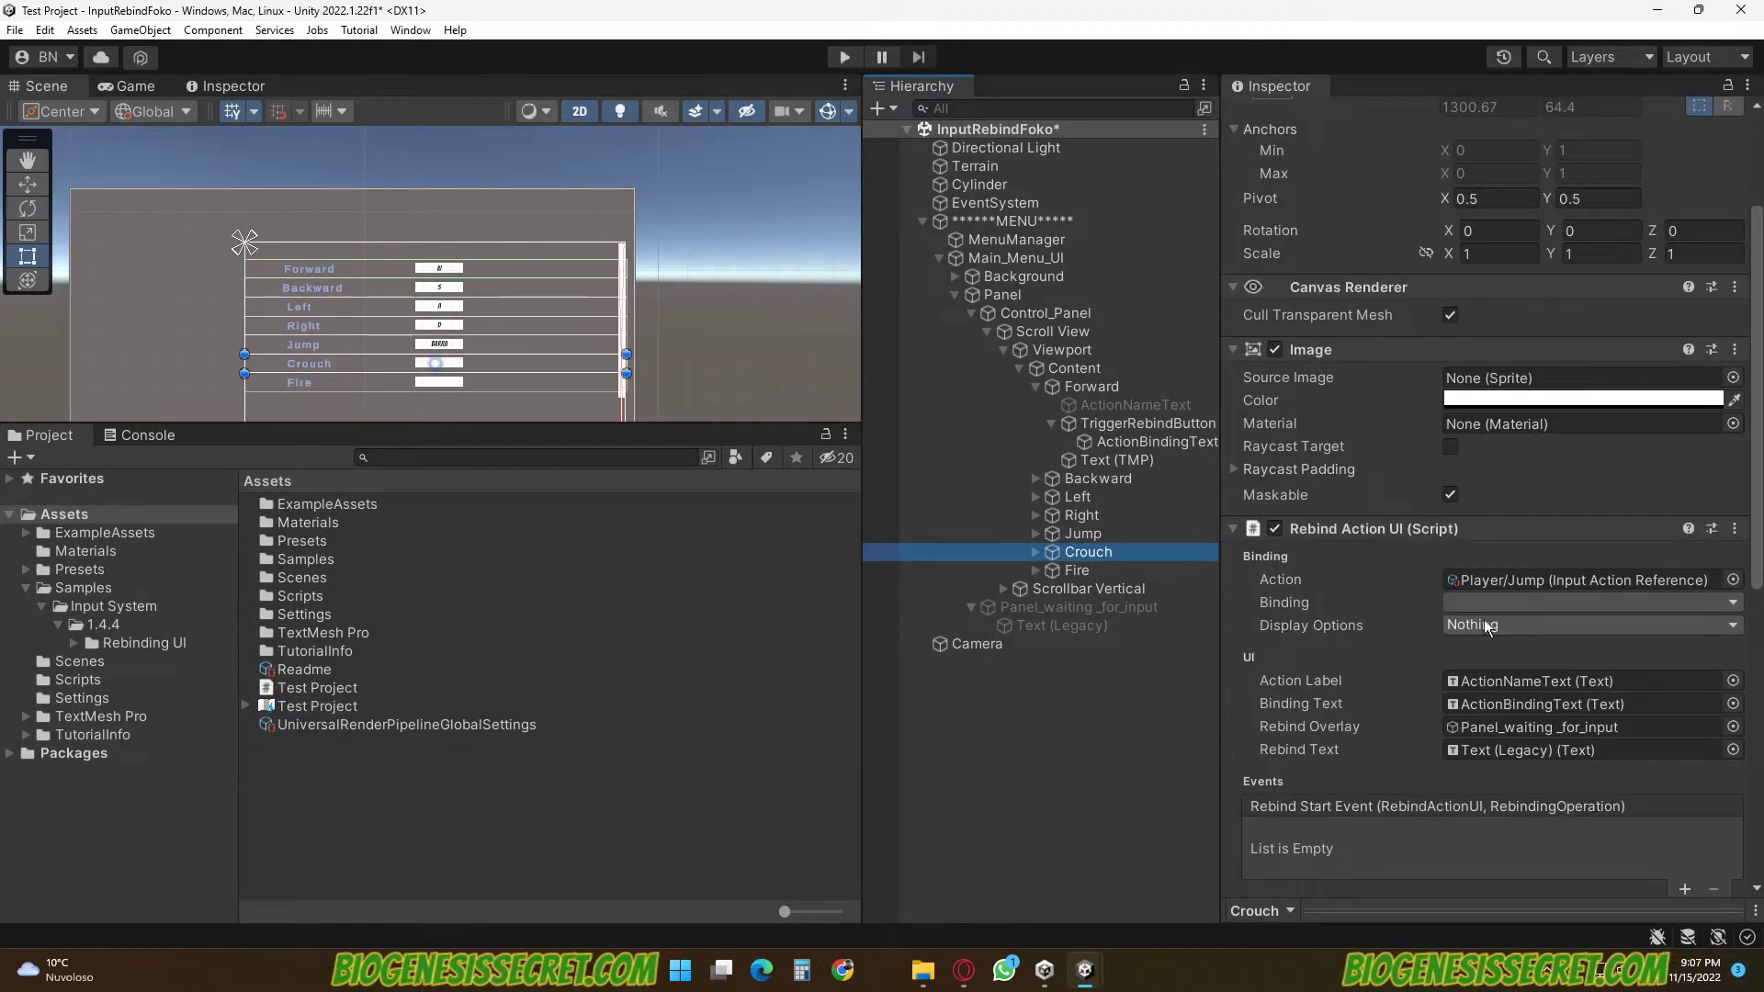
left_click(1732, 592)
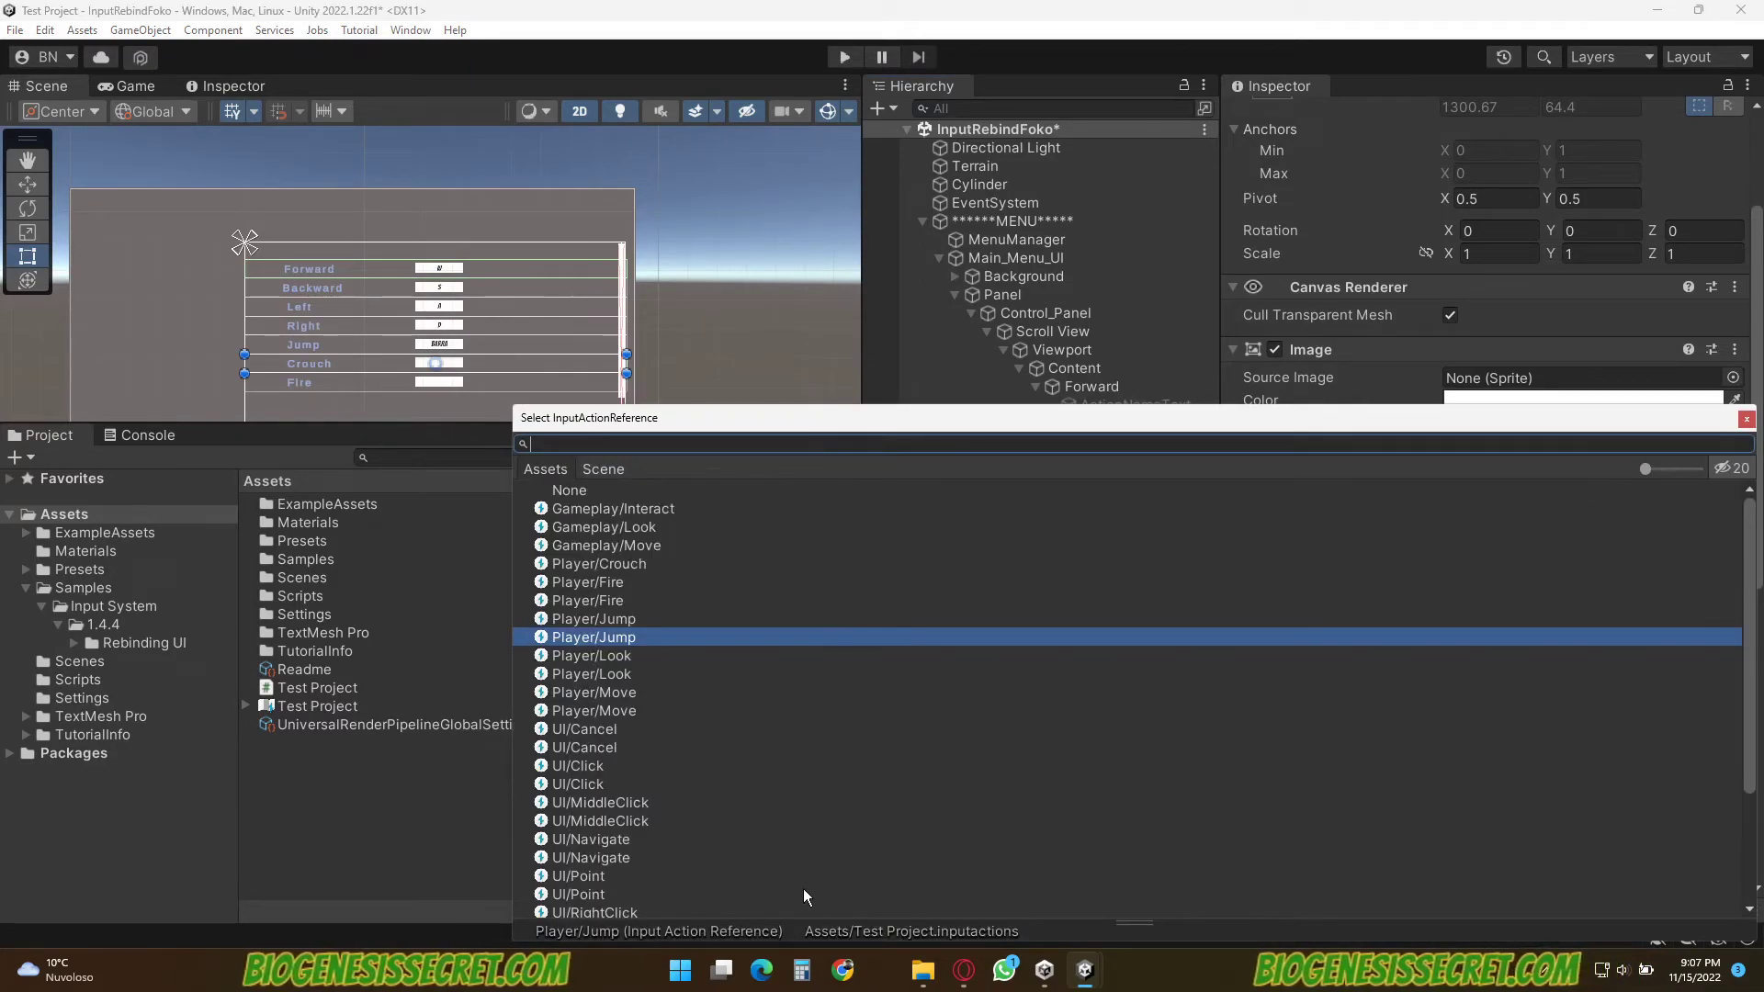
left_click(596, 654)
left_click(602, 637)
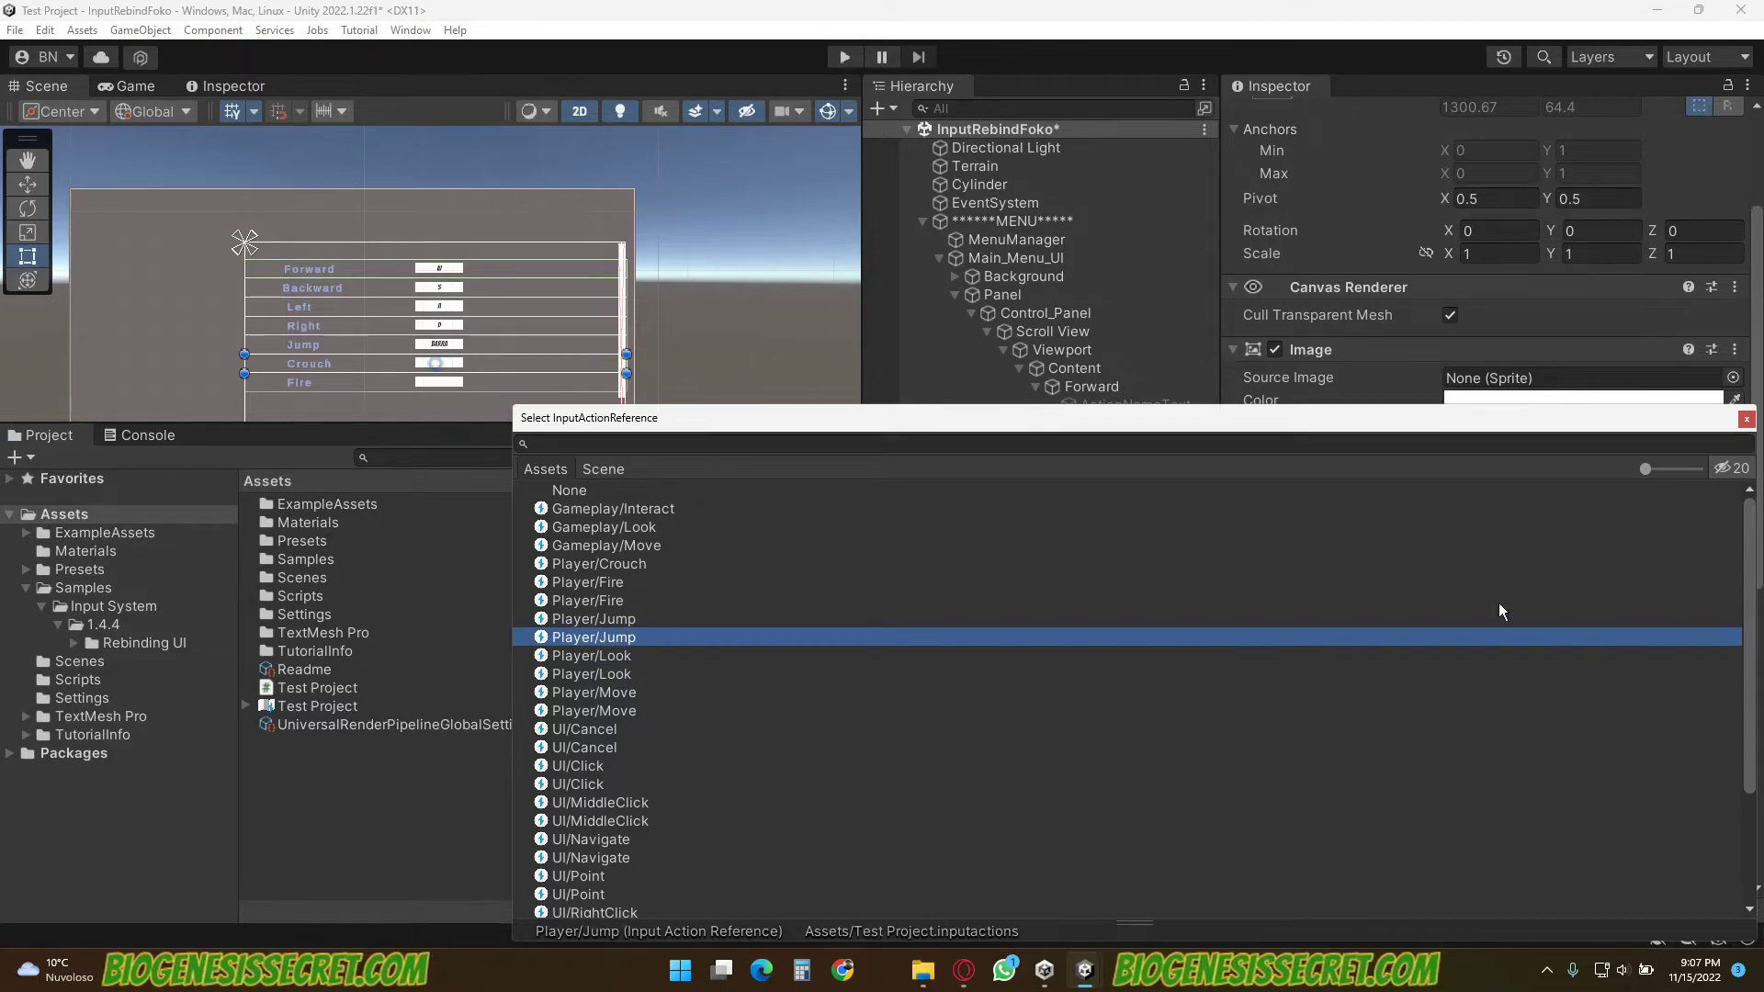
left_click(1746, 419)
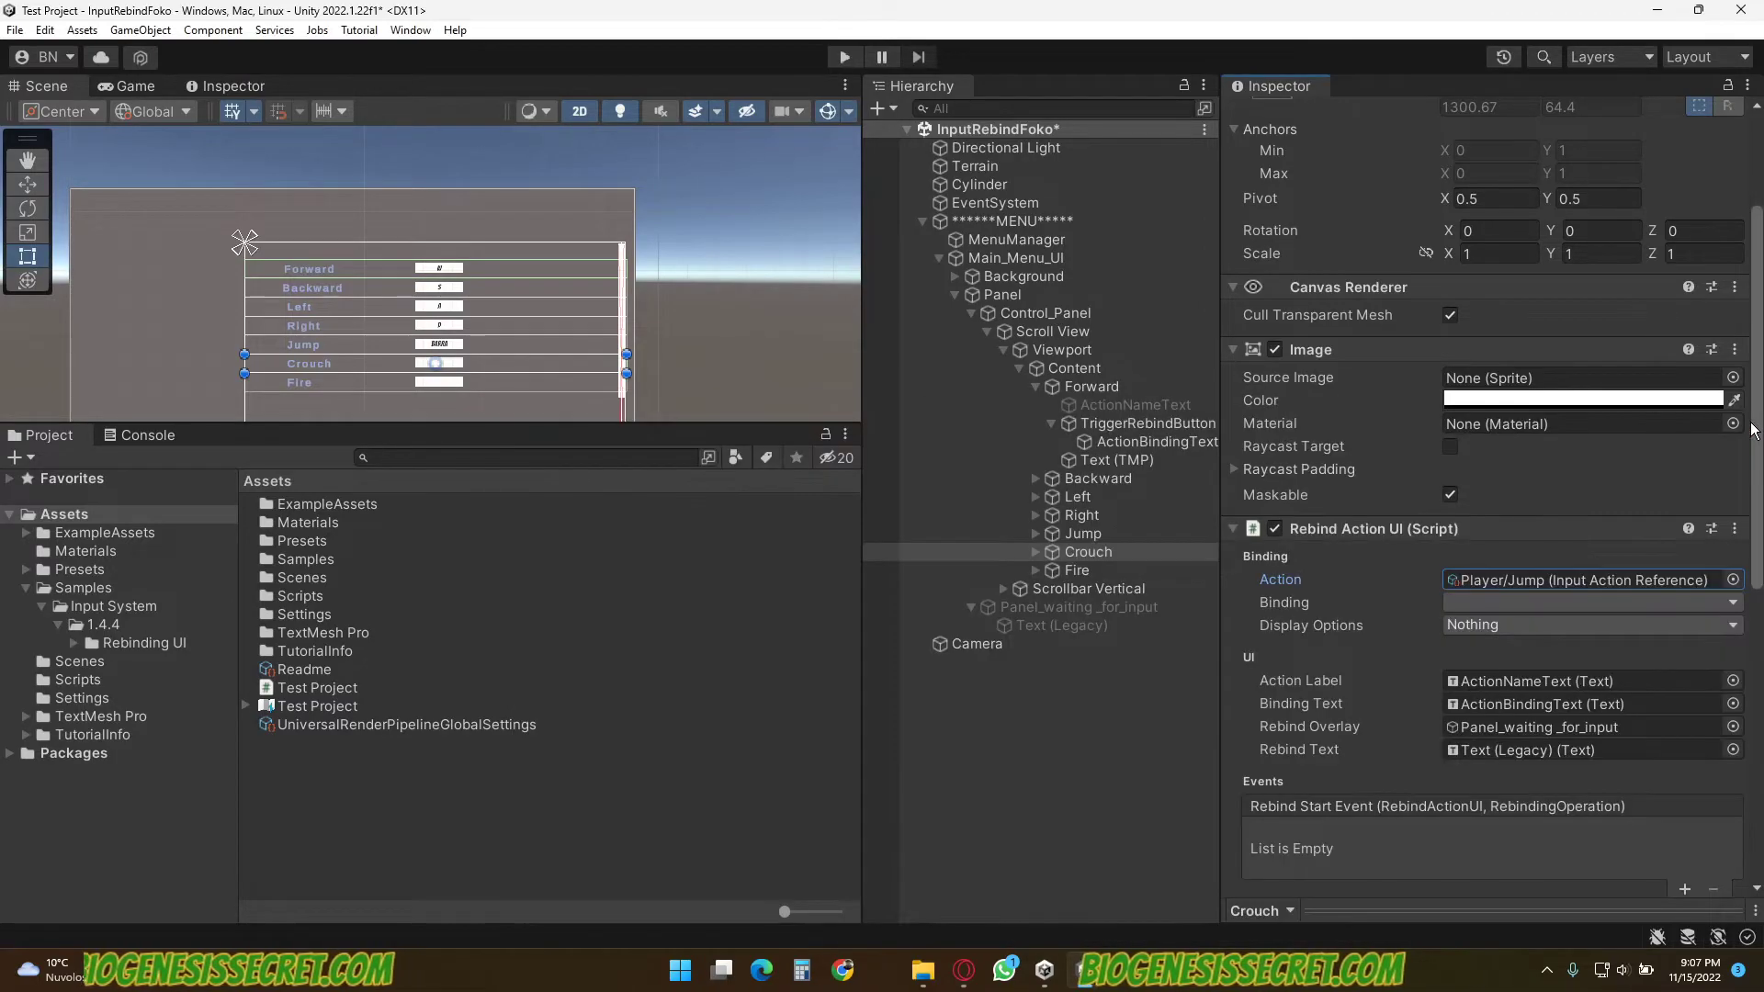
left_click(1726, 605)
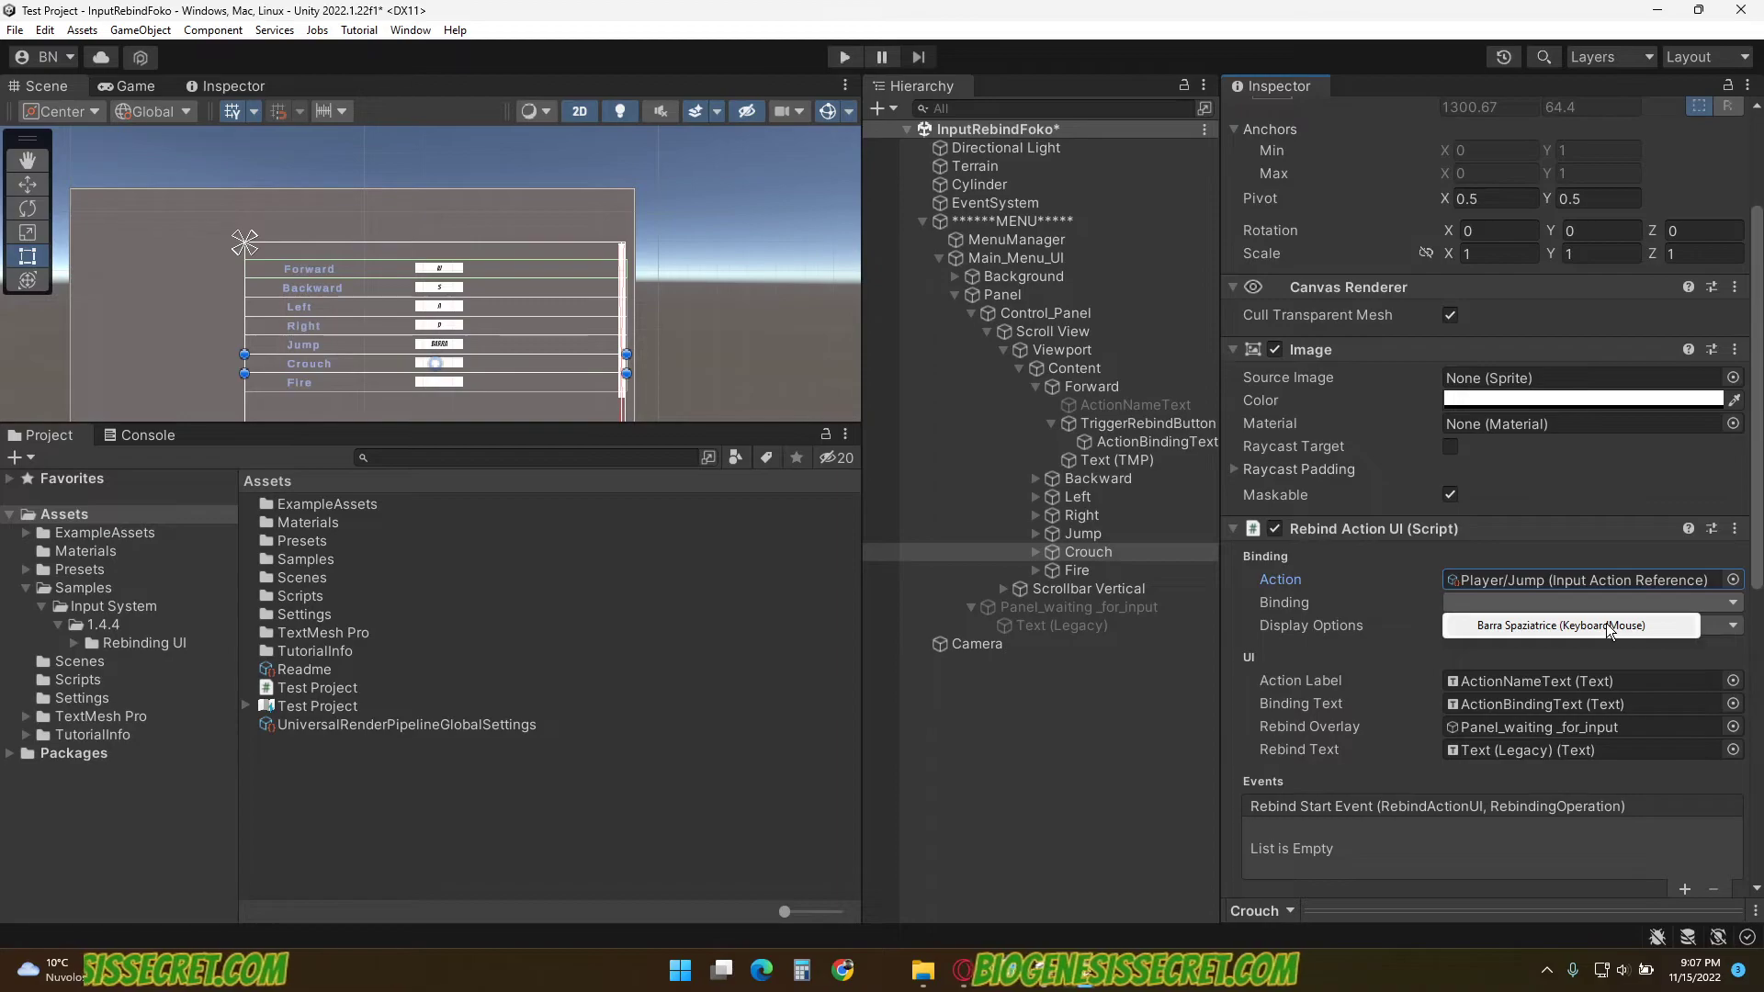
Set Crouch's Rebind Action UI action to Player/Crouch from Test Project.inputactions and its binding to Ctrl (Keyboard&Mouse)
left_click(1732, 579)
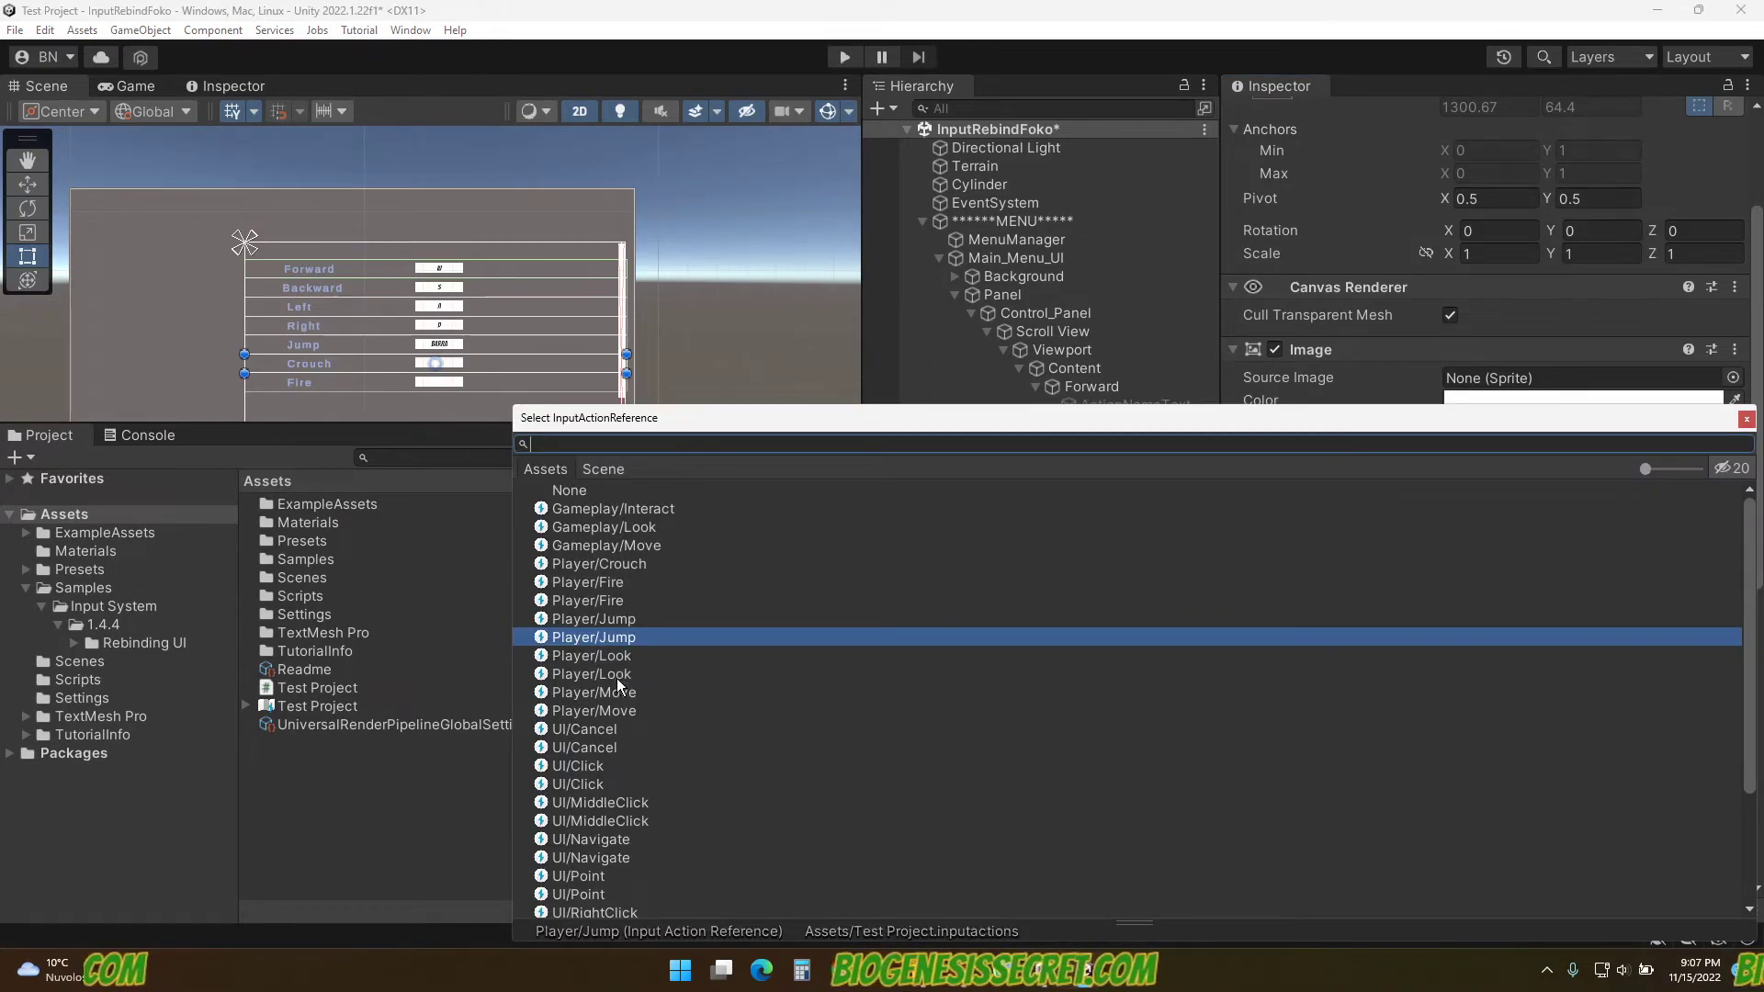
scroll(616, 680, "down", 3)
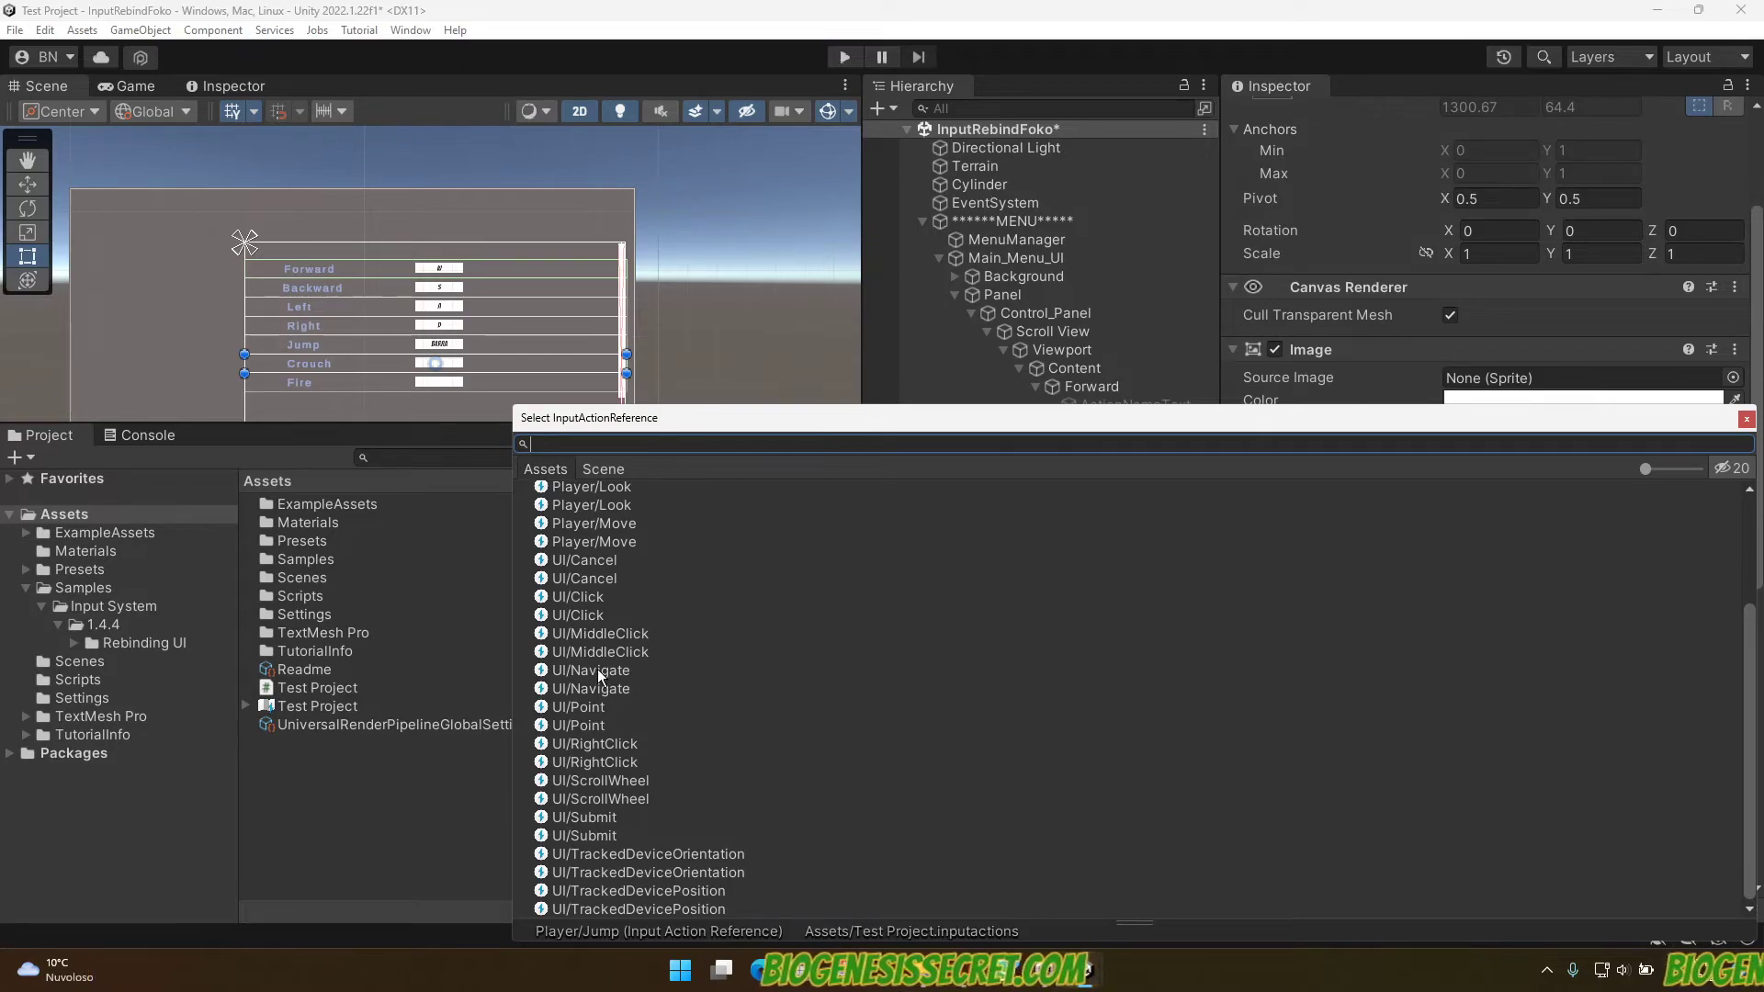
scroll(603, 642, "up", 3)
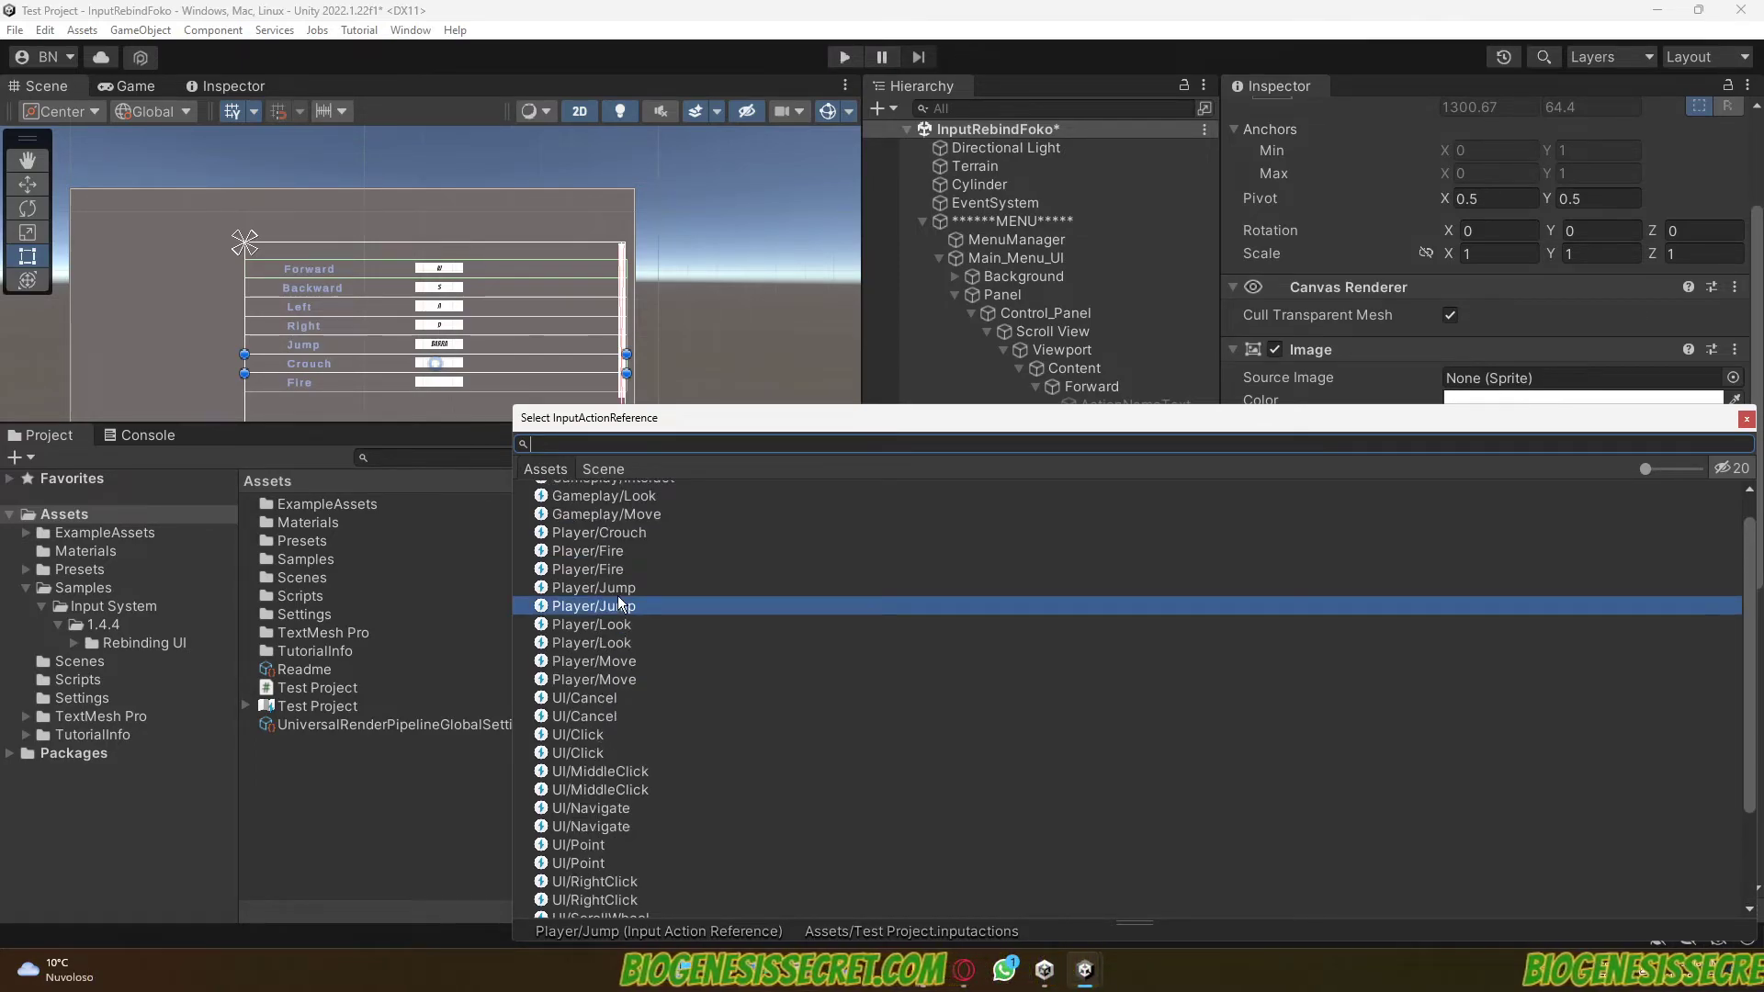
left_click(620, 535)
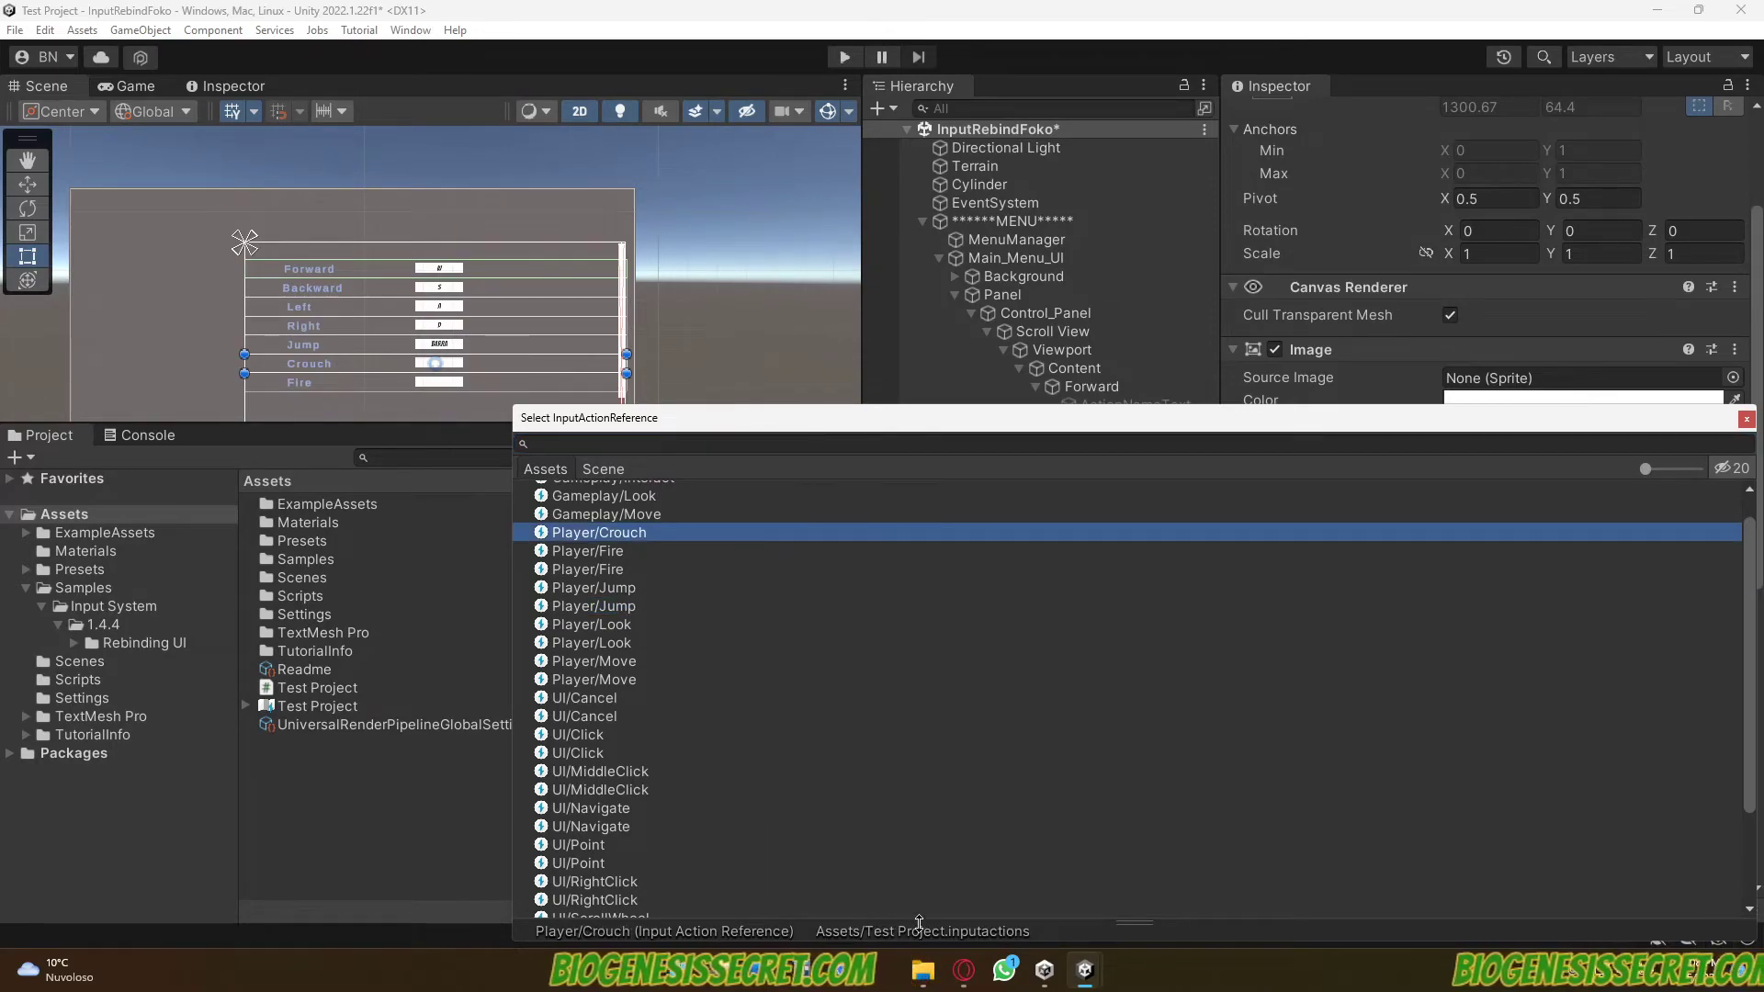
left_click(1745, 419)
left_click(1667, 599)
left_click(1530, 626)
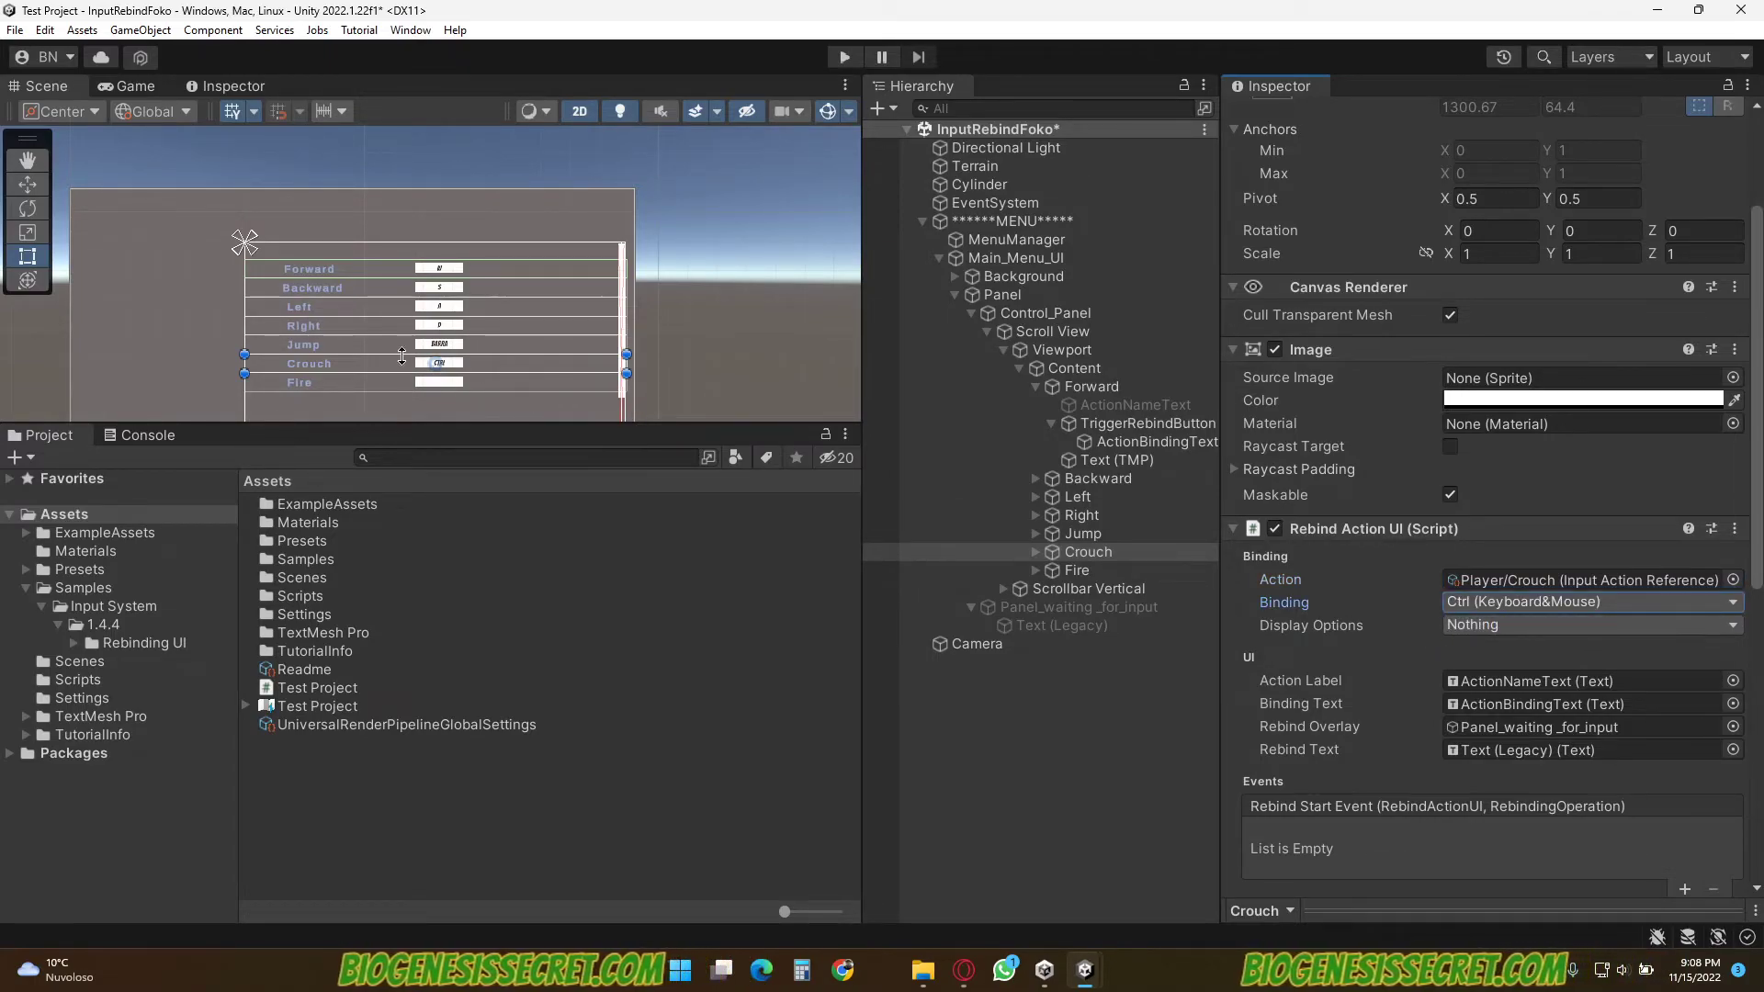
Enlarge the Scene view to examine the whole controls menu and expand the Crouch object in the Hierarchy
scroll(479, 405, "up", 2)
left_click_drag(479, 423, 476, 677)
scroll(475, 589, "up", 1)
scroll(474, 588, "down", 2)
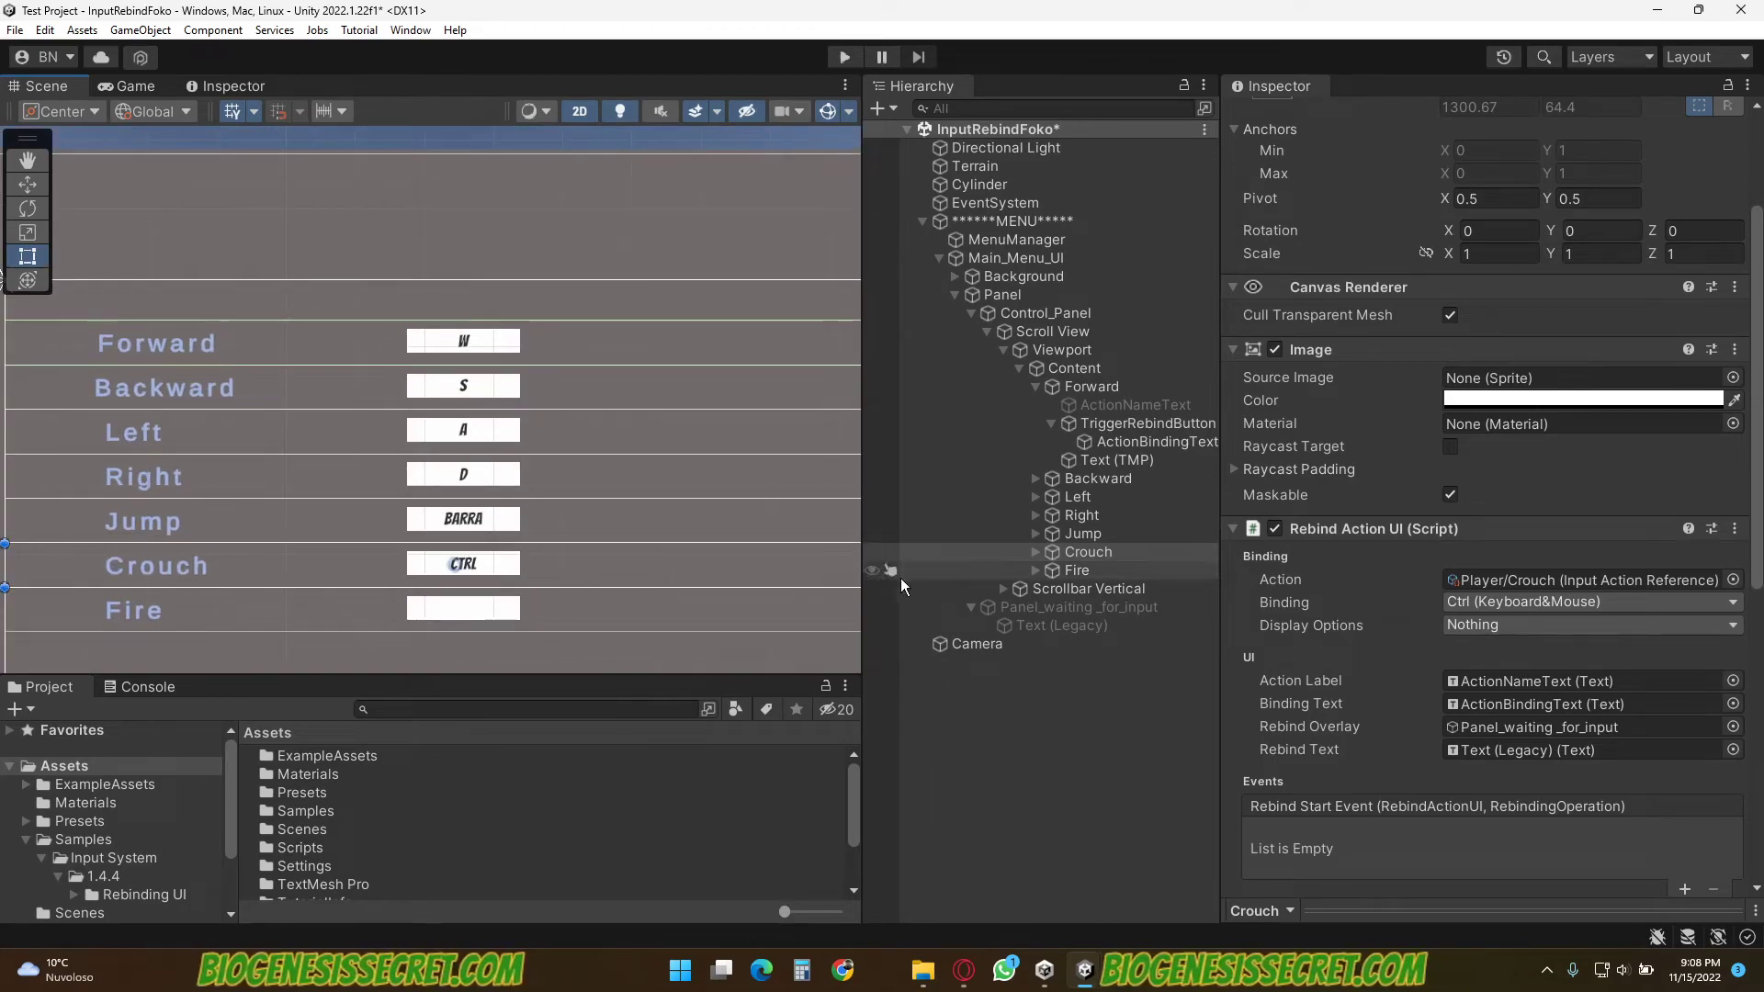
left_click(1036, 552)
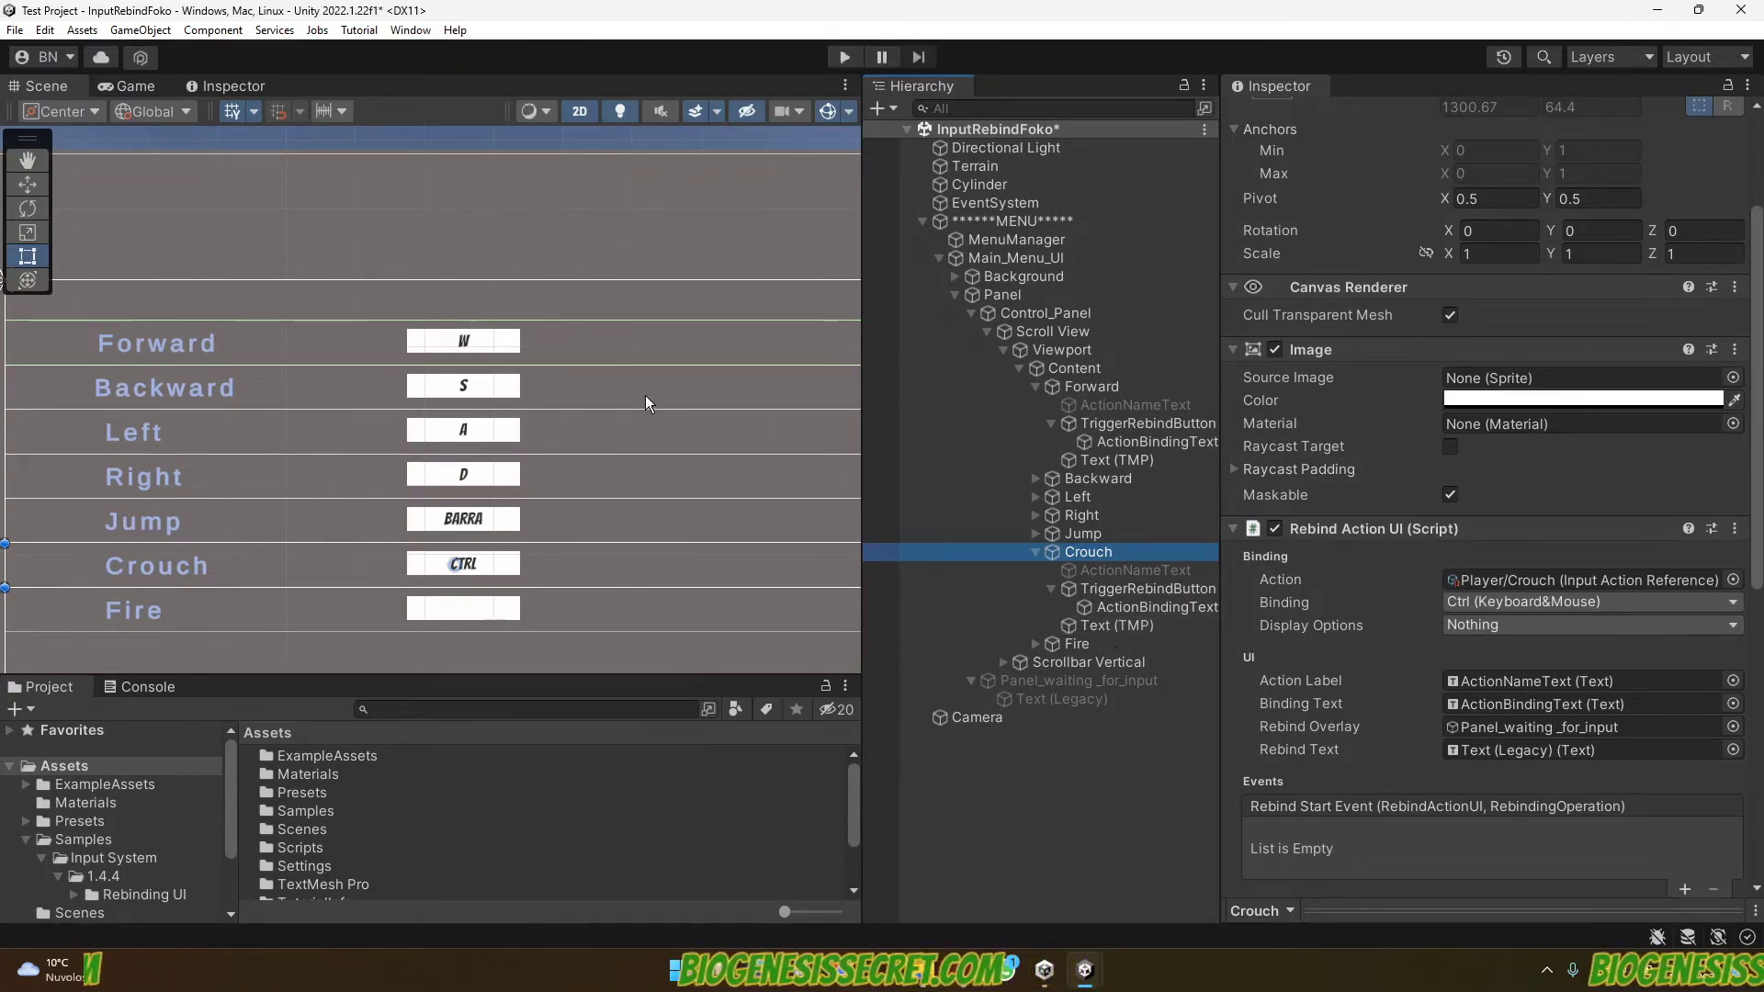
left_click_drag(861, 276, 1287, 422)
left_click_drag(1059, 434, 979, 458)
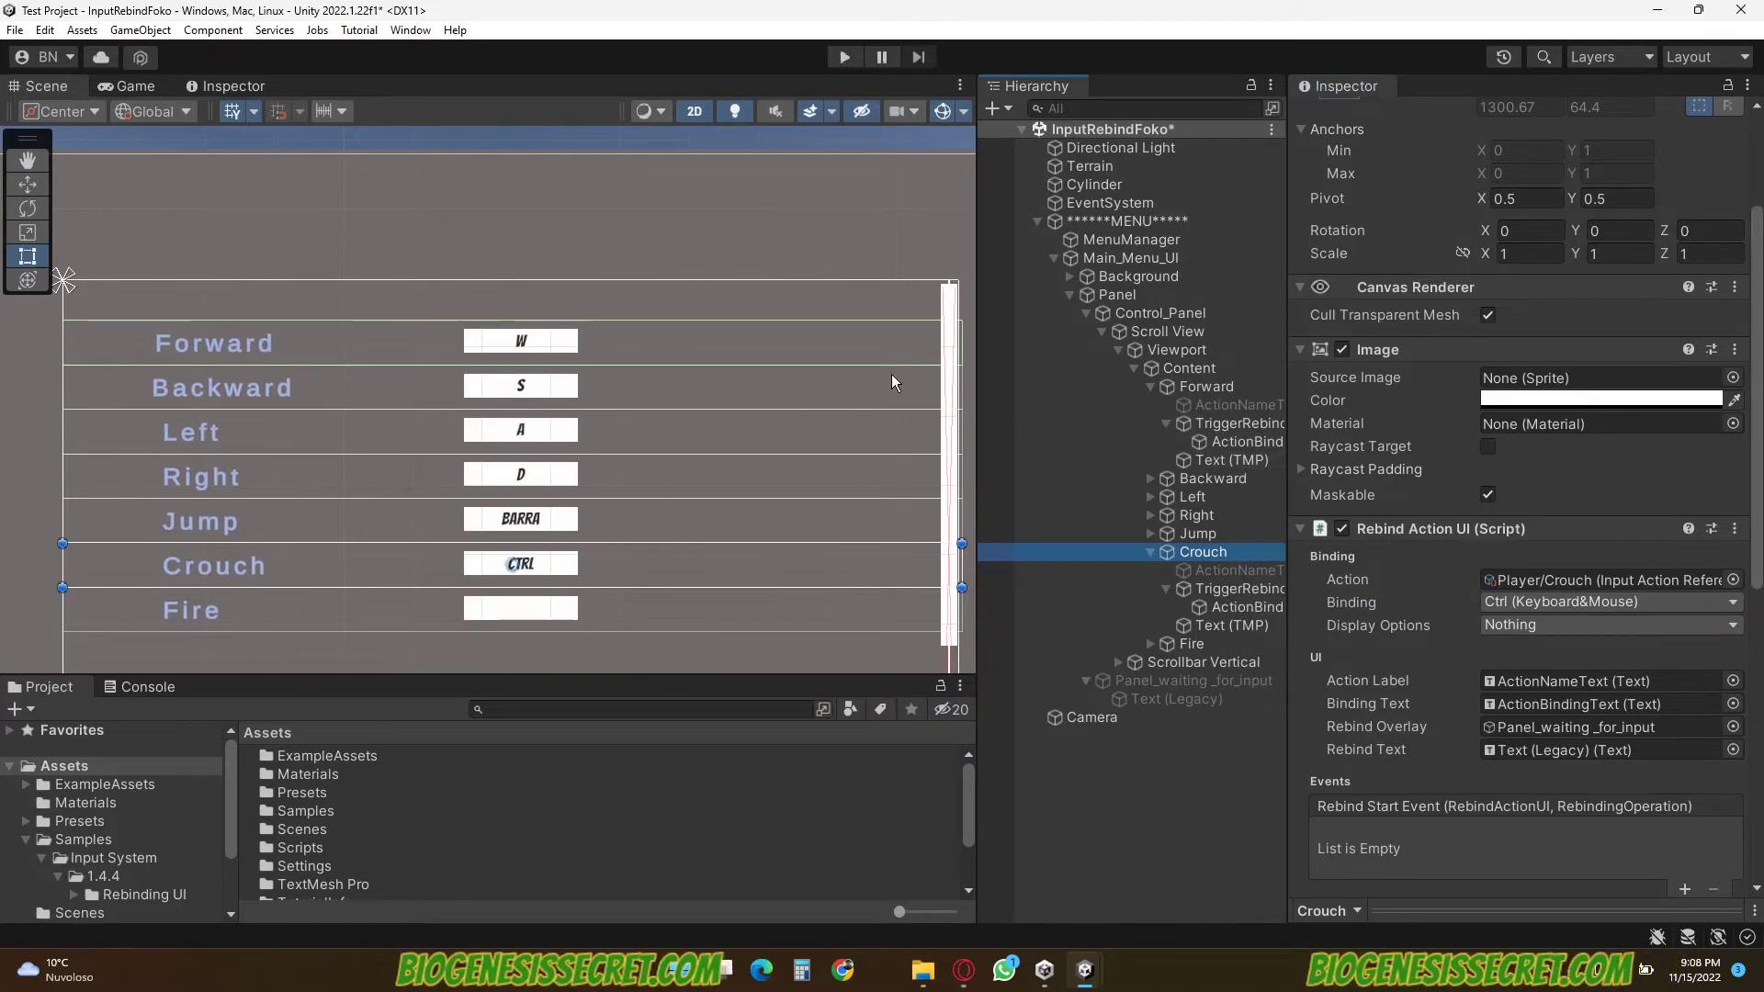
Rebind Crouch to C in the controls menu in Play mode, and restart Play mode to check whether the binding persists
left_click(845, 58)
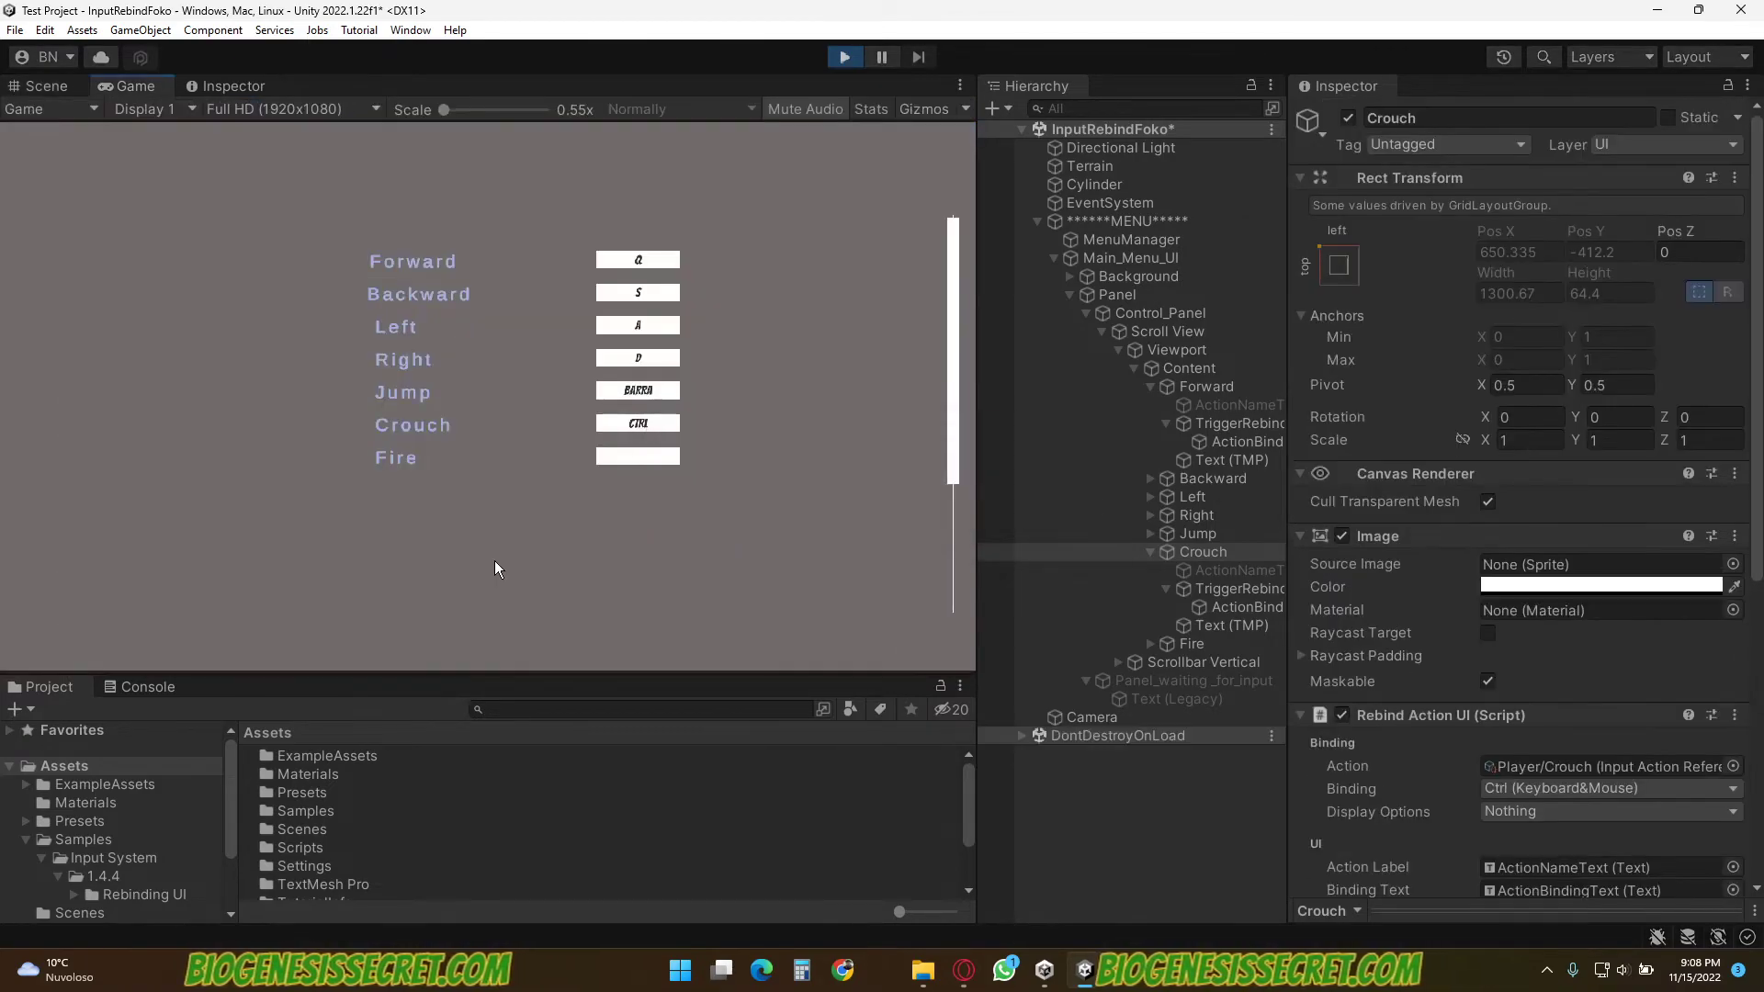
left_click(644, 422)
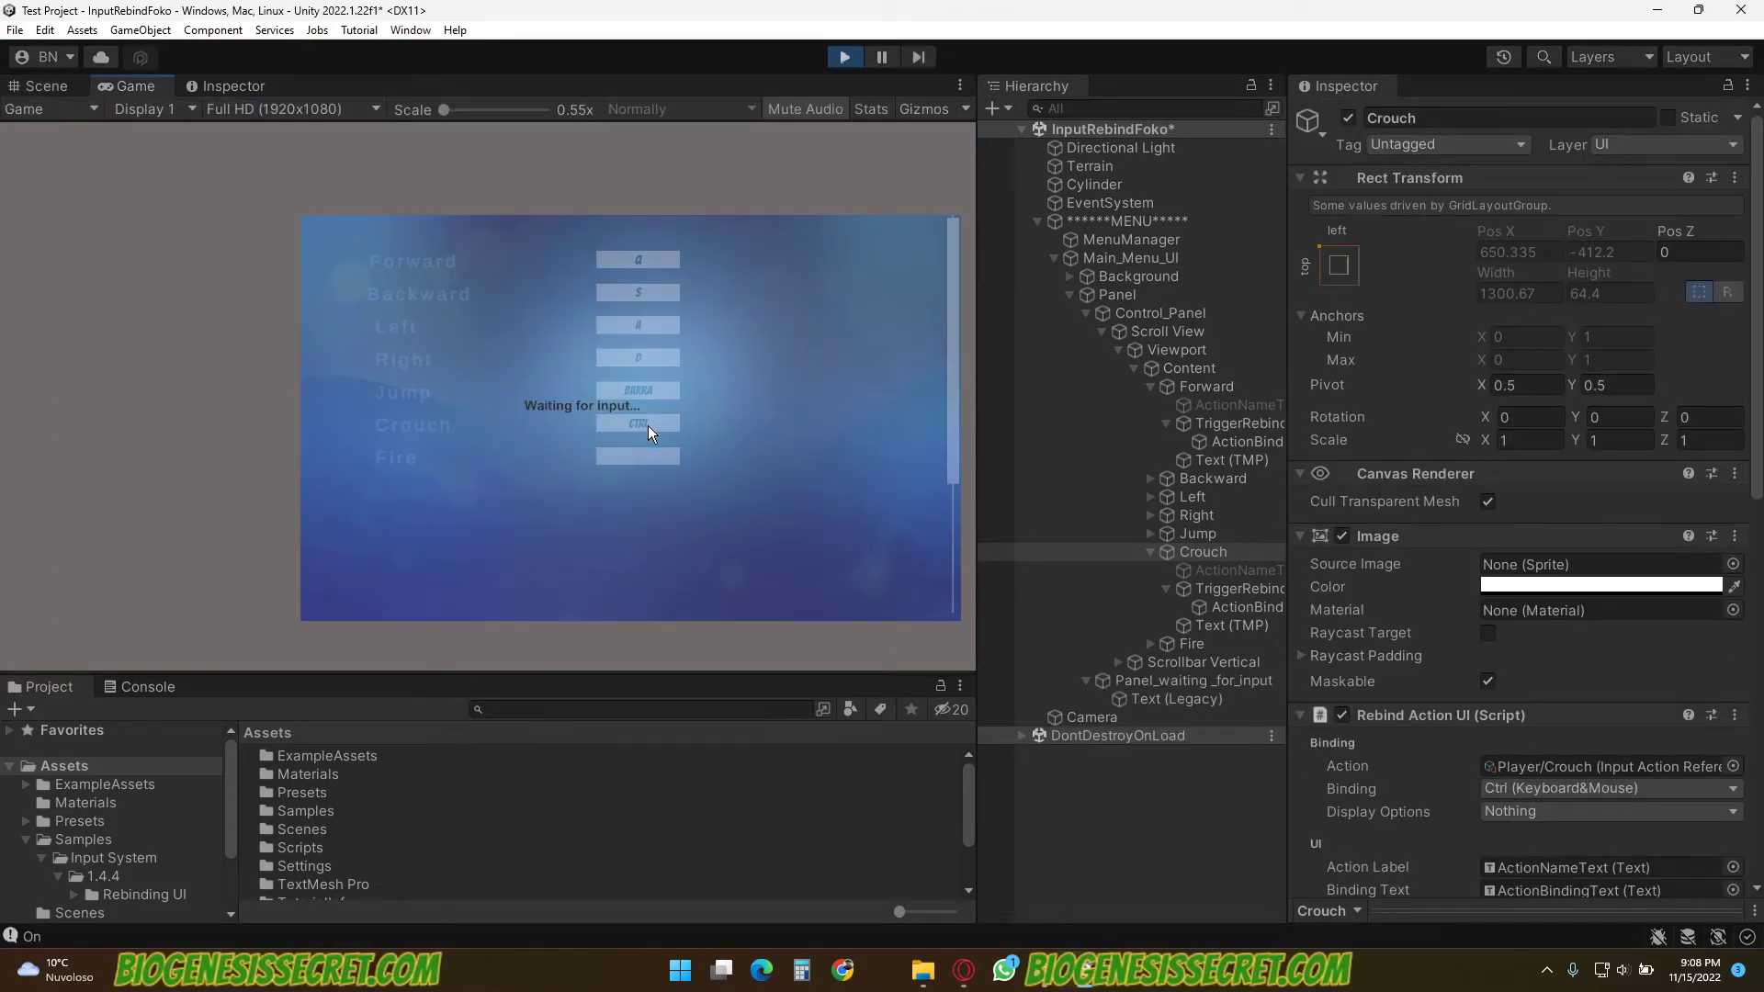
key("c")
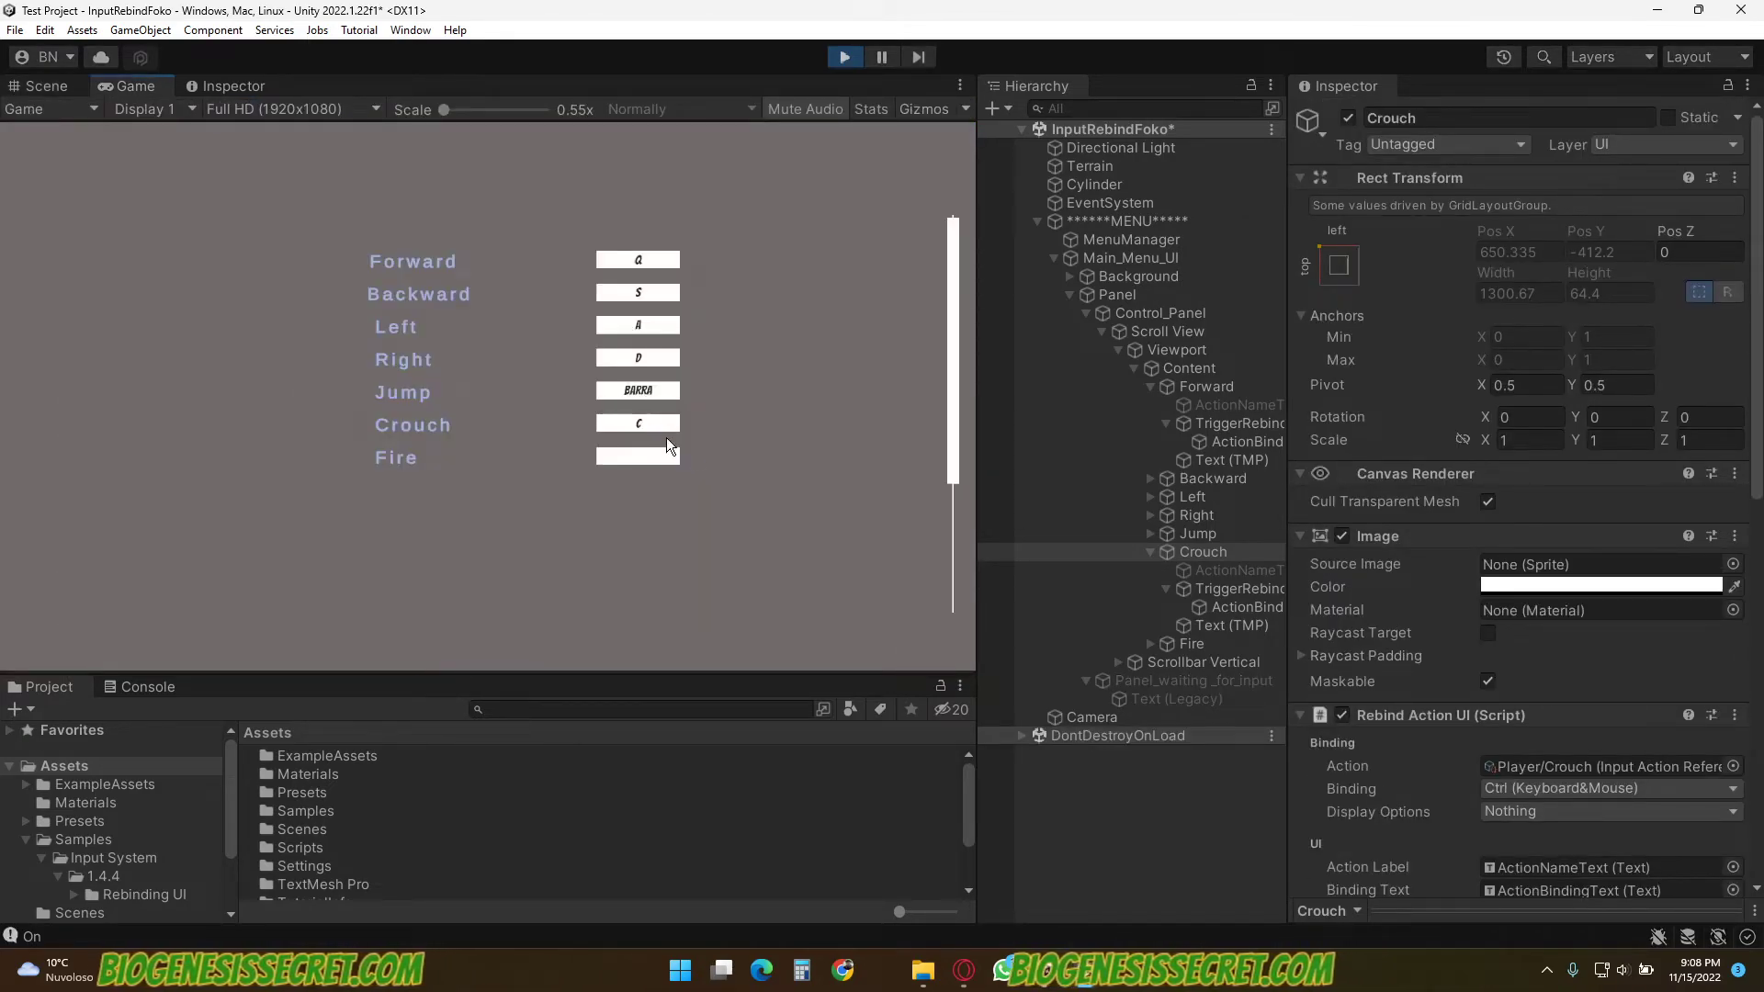
left_click(845, 58)
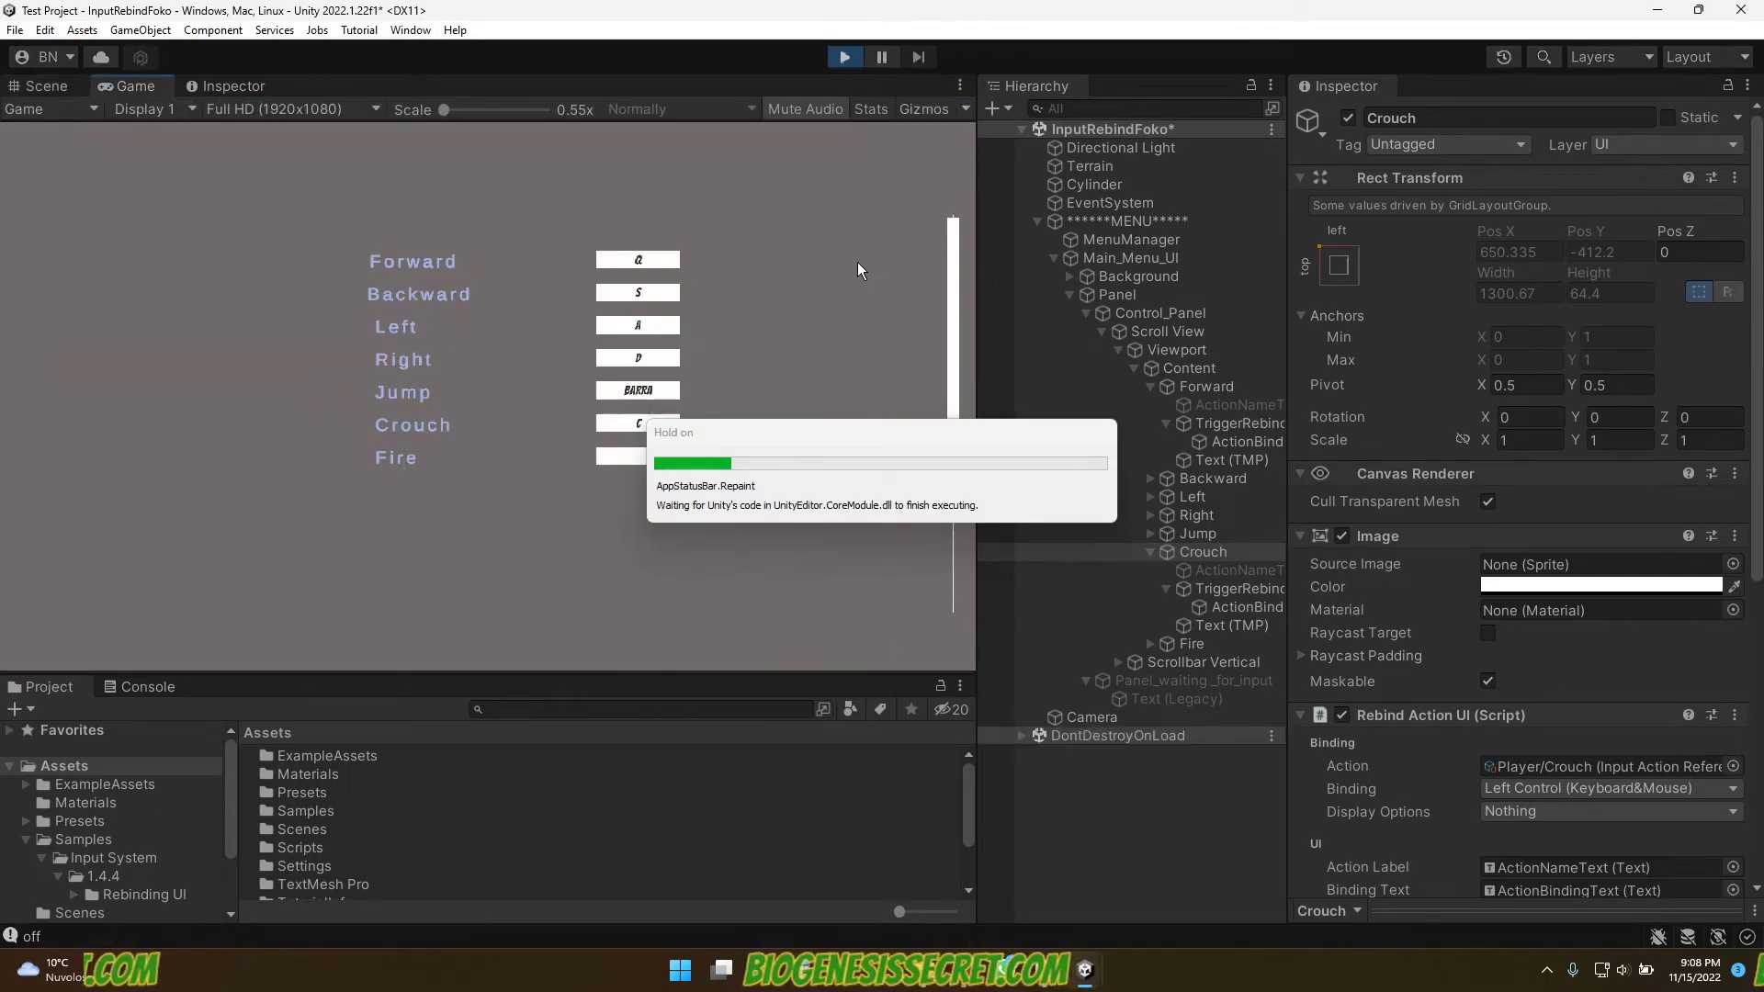
left_click(843, 58)
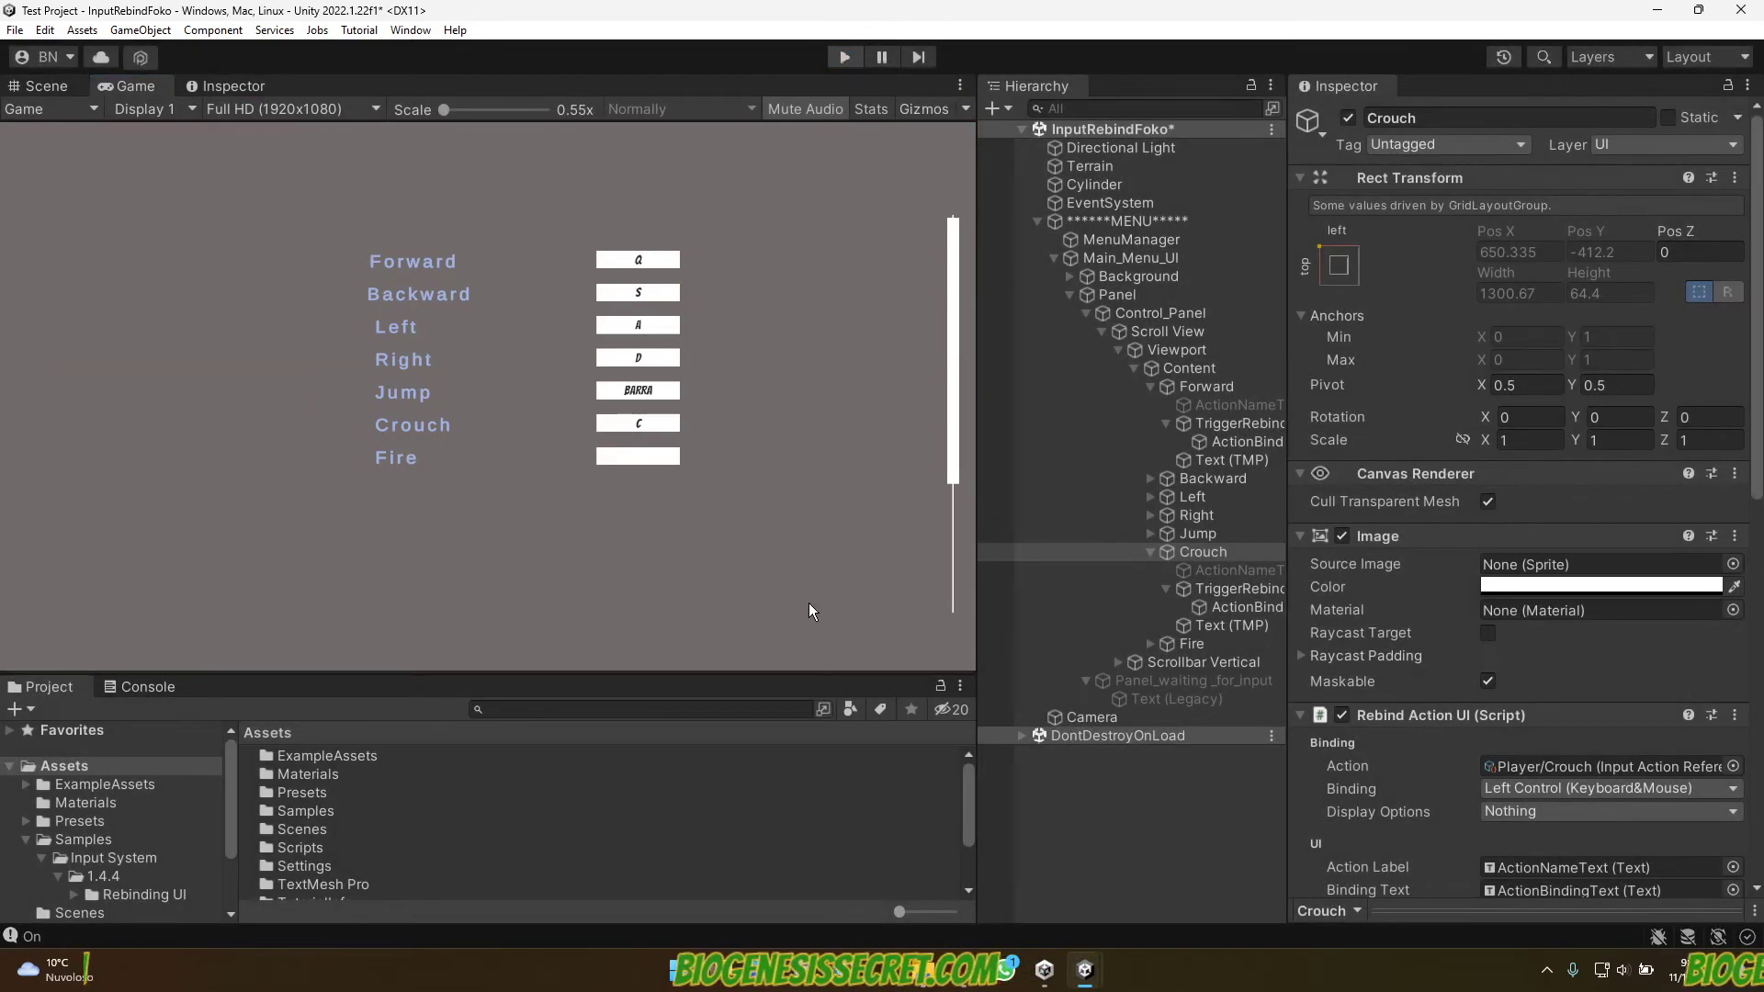
Enlarge the Project browser and select the RebindActionUI script in Assets/Samples/Input System/1.4.4/Rebinding UI
left_click_drag(827, 676, 827, 373)
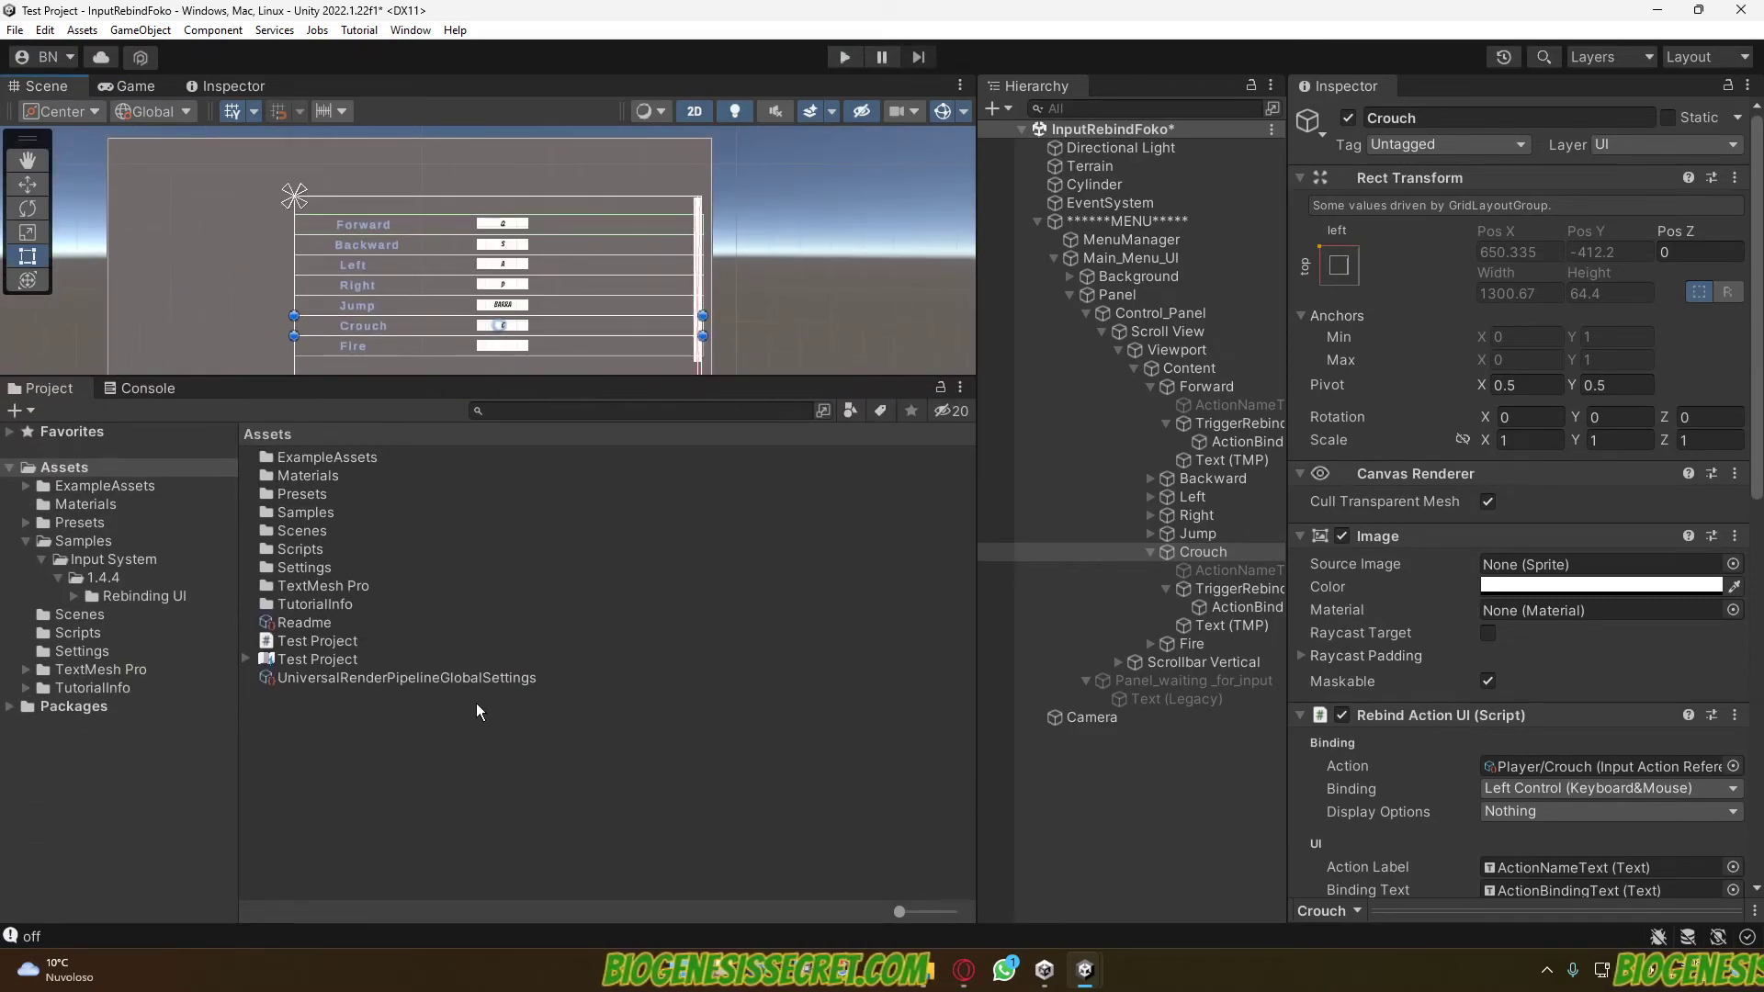
left_click(75, 540)
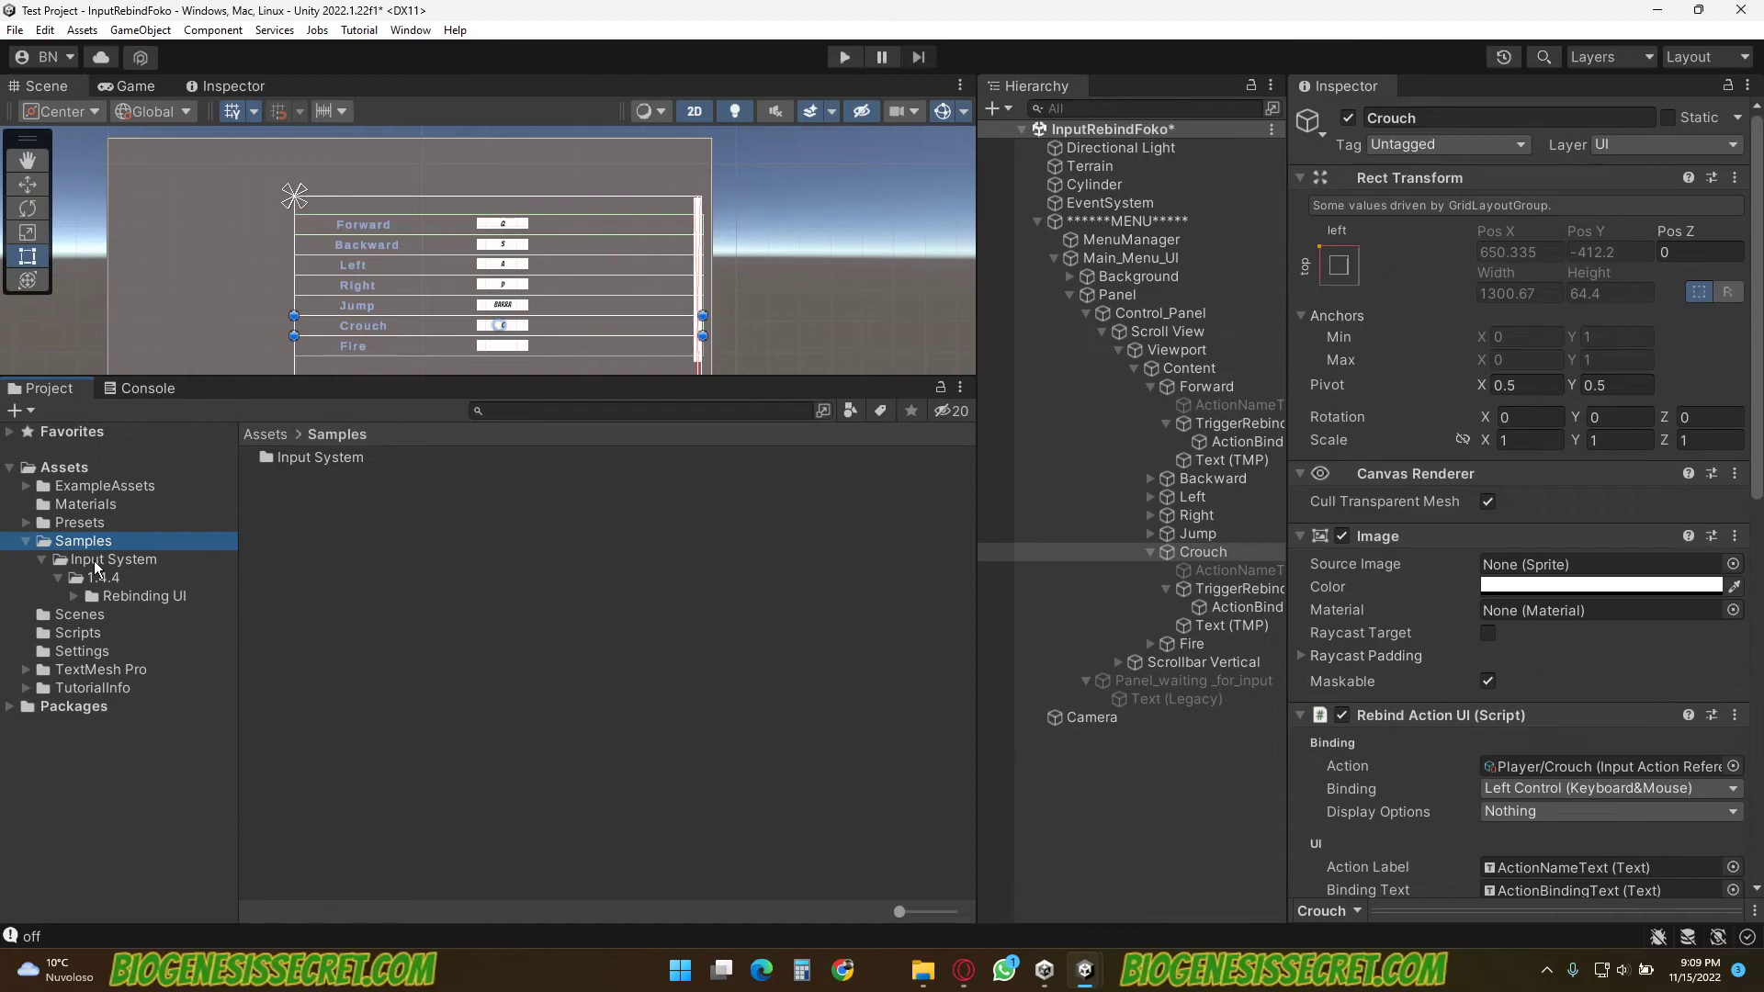
left_click(140, 595)
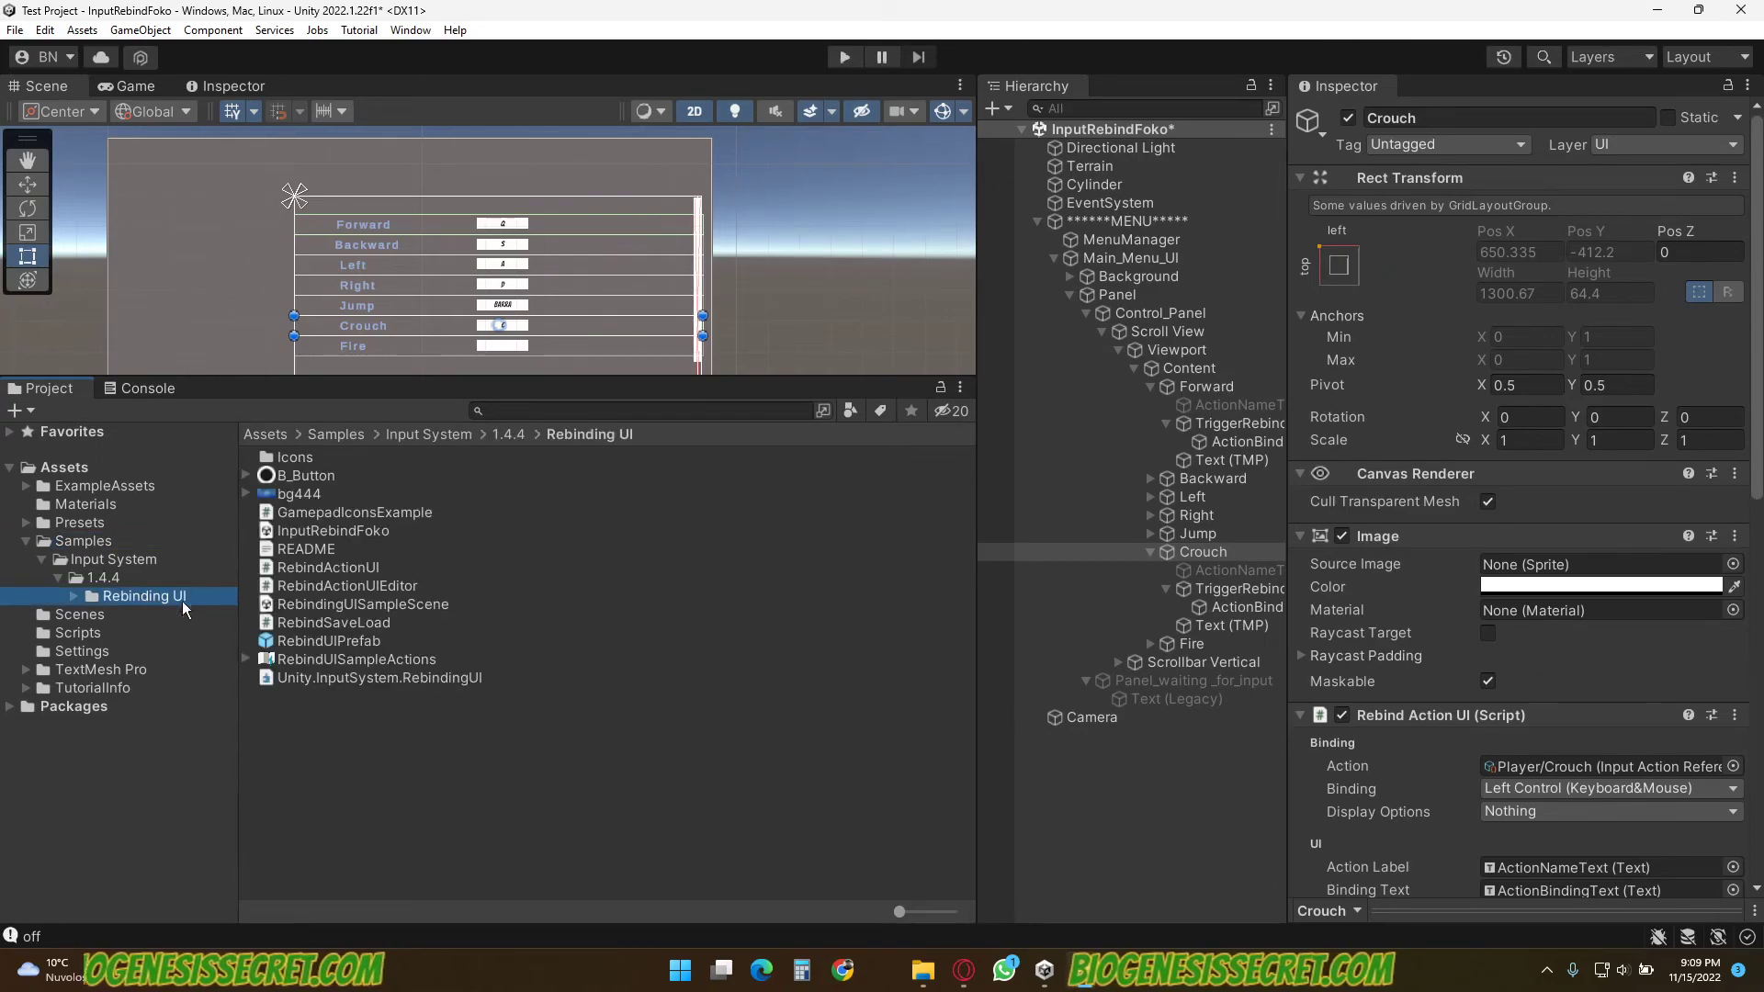
left_click(340, 565)
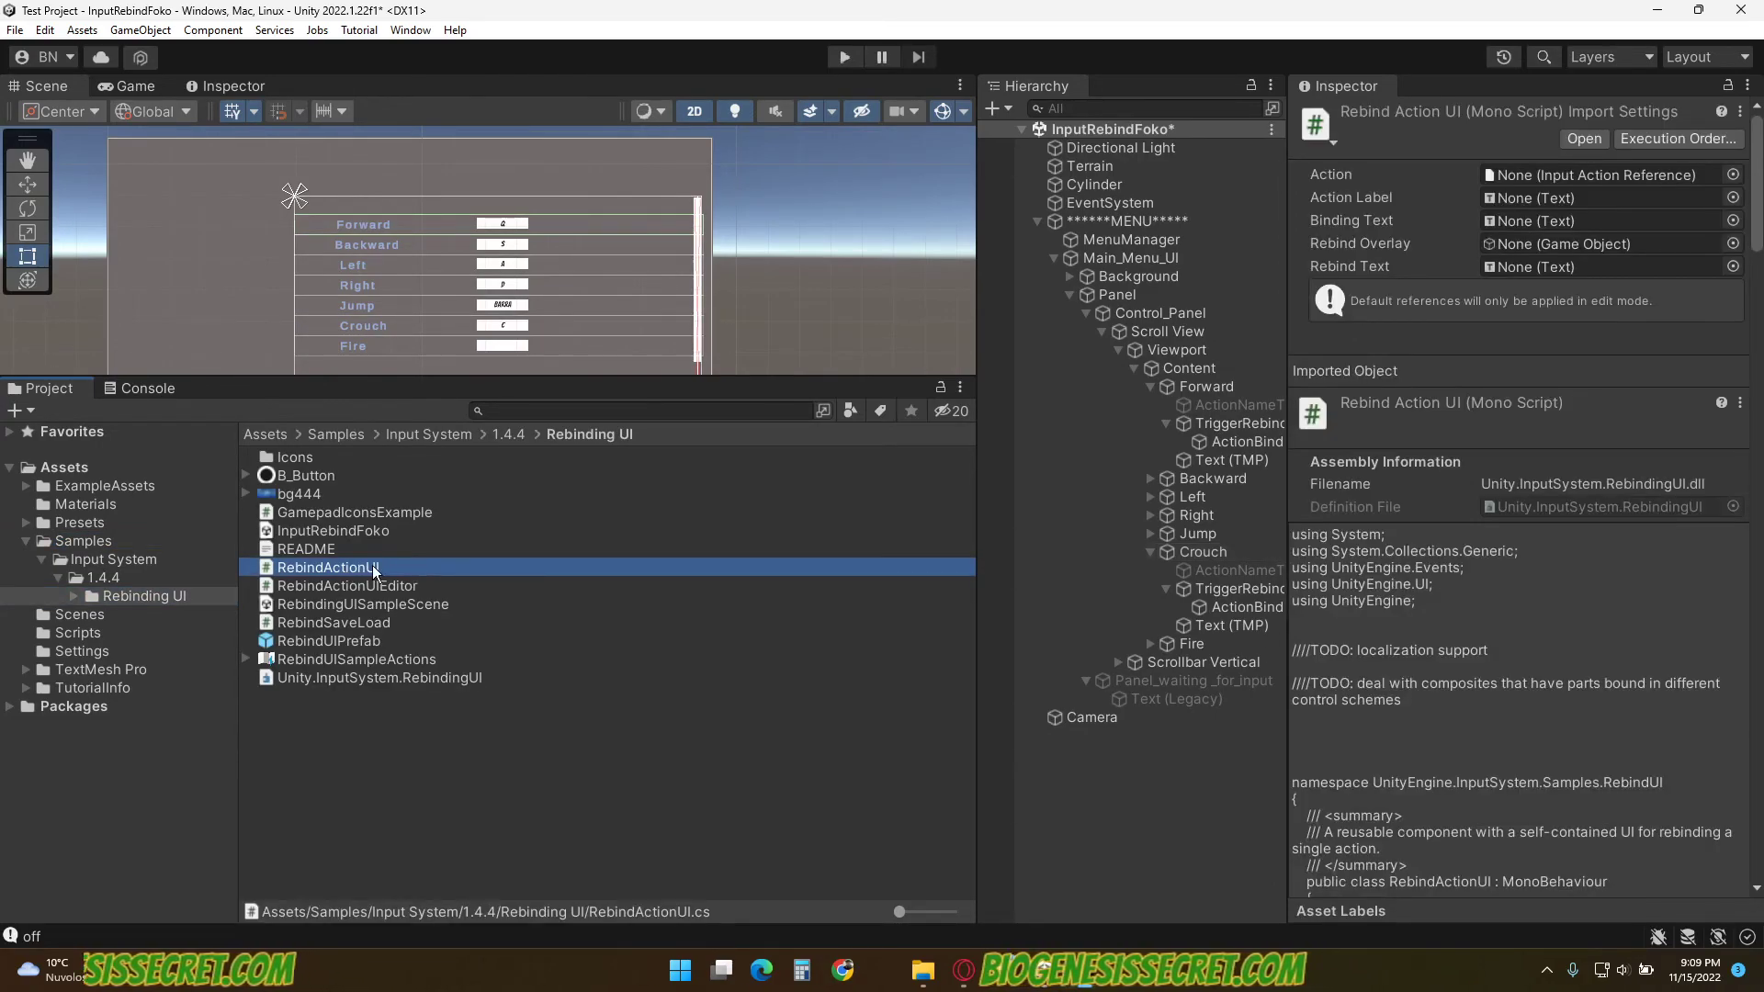